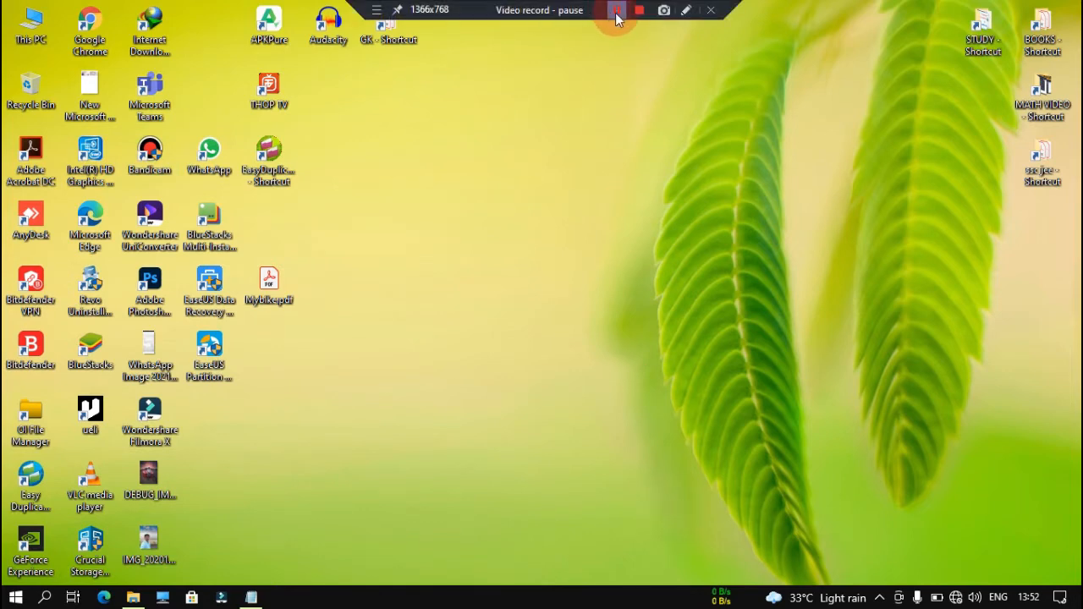
pyautogui.click(616, 12)
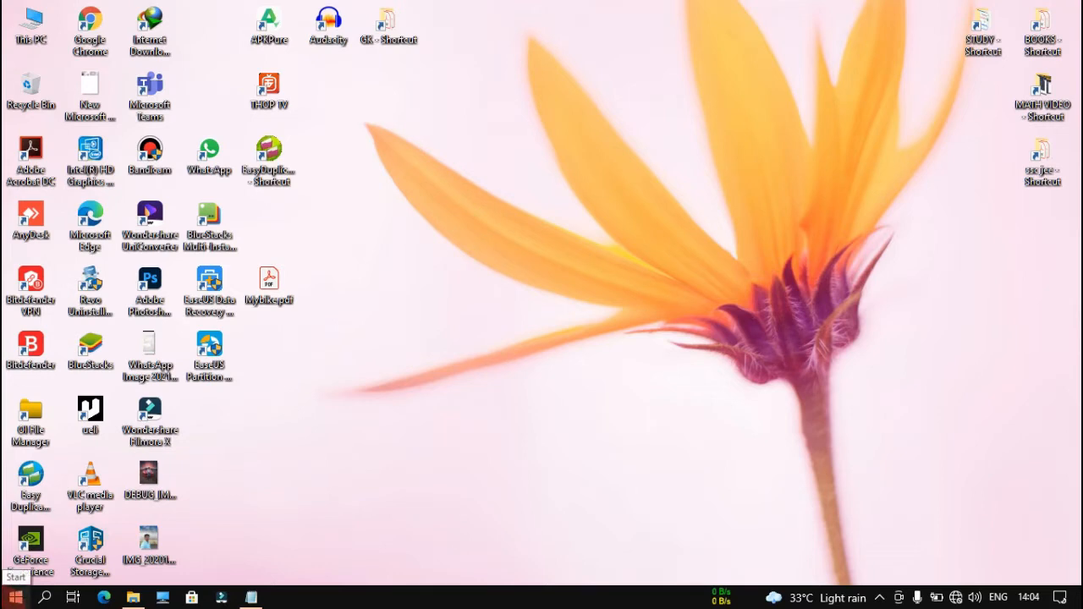
# - View the computer's power options, including Restart, and close them without choosing one
pyautogui.click(16, 598)
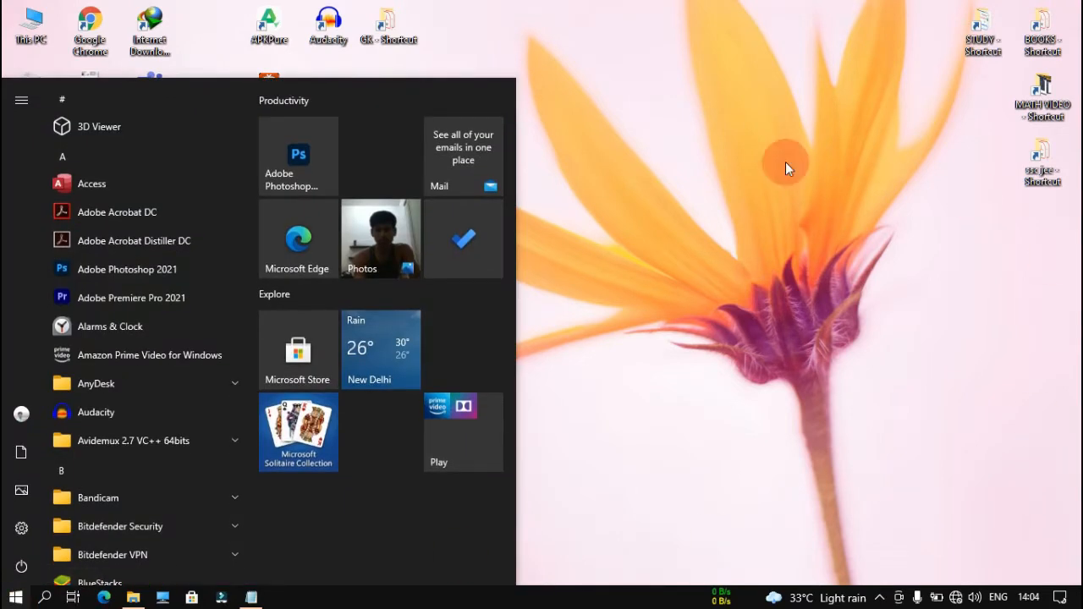
pyautogui.click(23, 566)
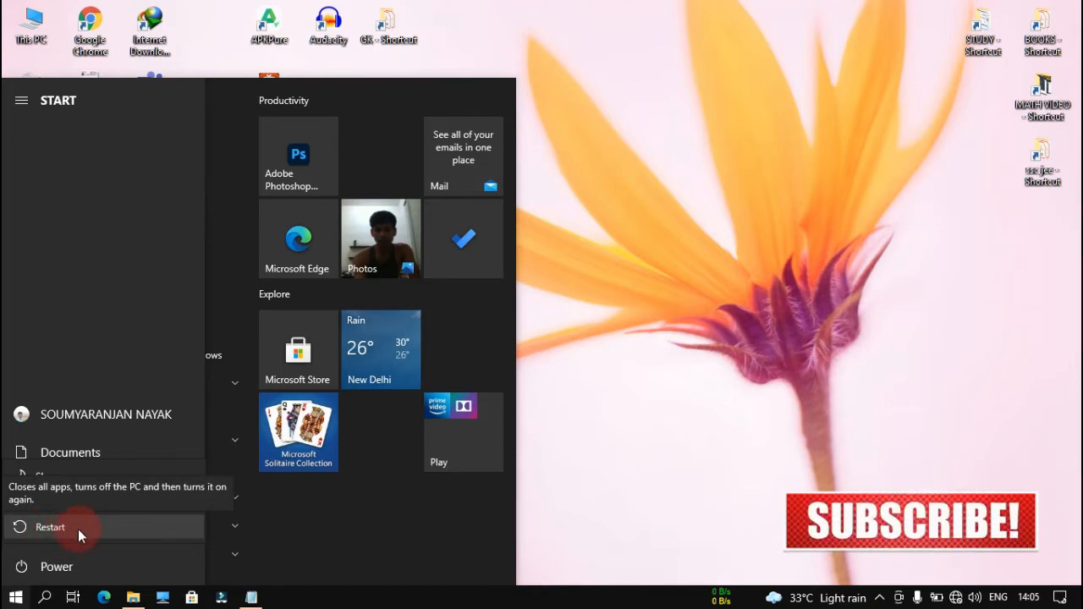
pyautogui.click(889, 345)
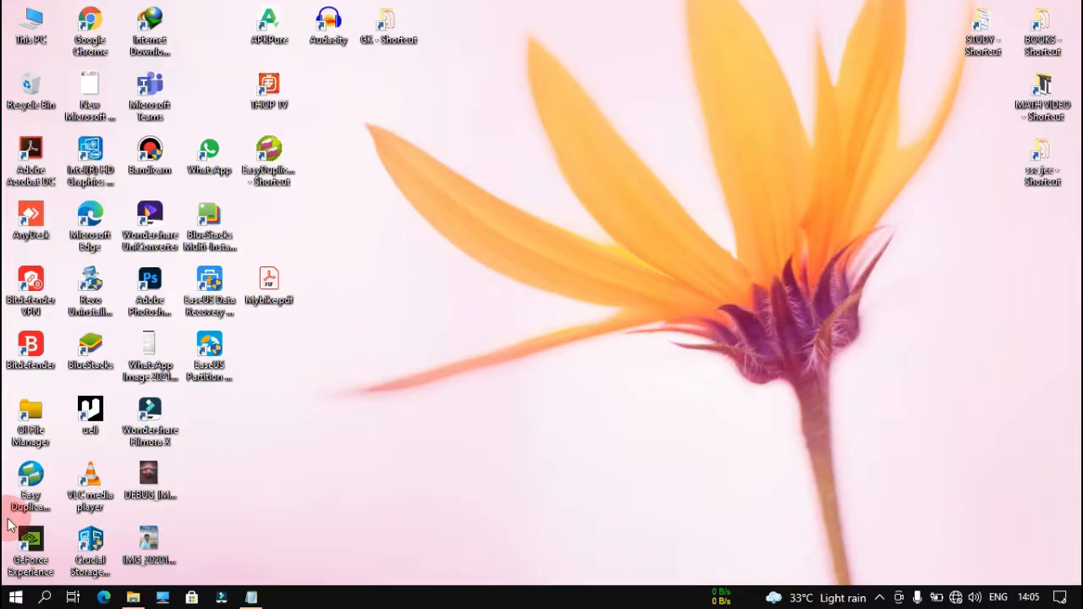
# - Search Windows for %temp% and open the matching Temp folder
pyautogui.click(49, 599)
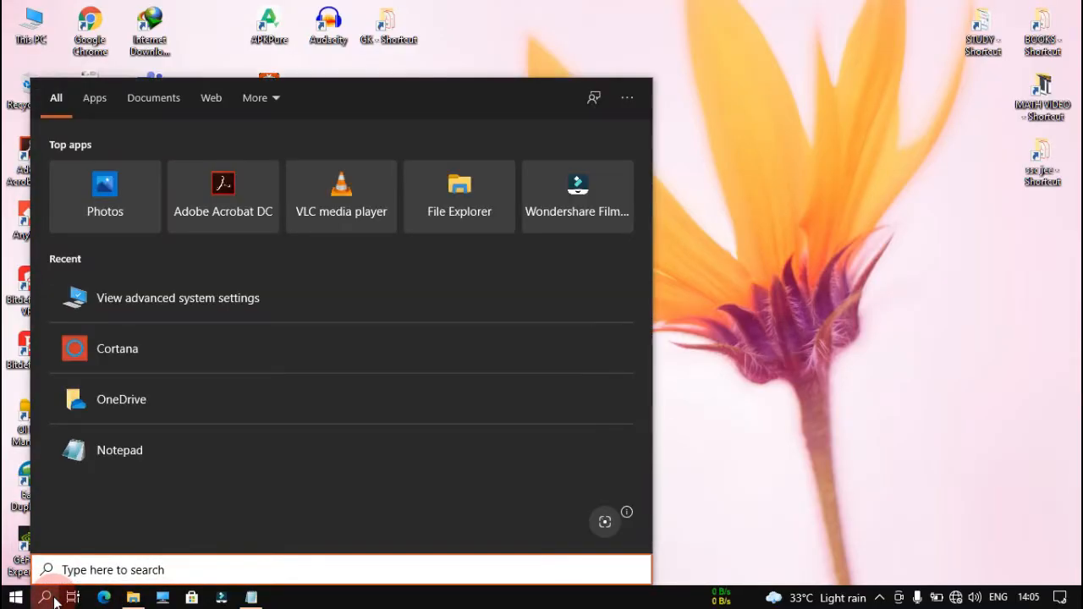
pyautogui.write('%te')
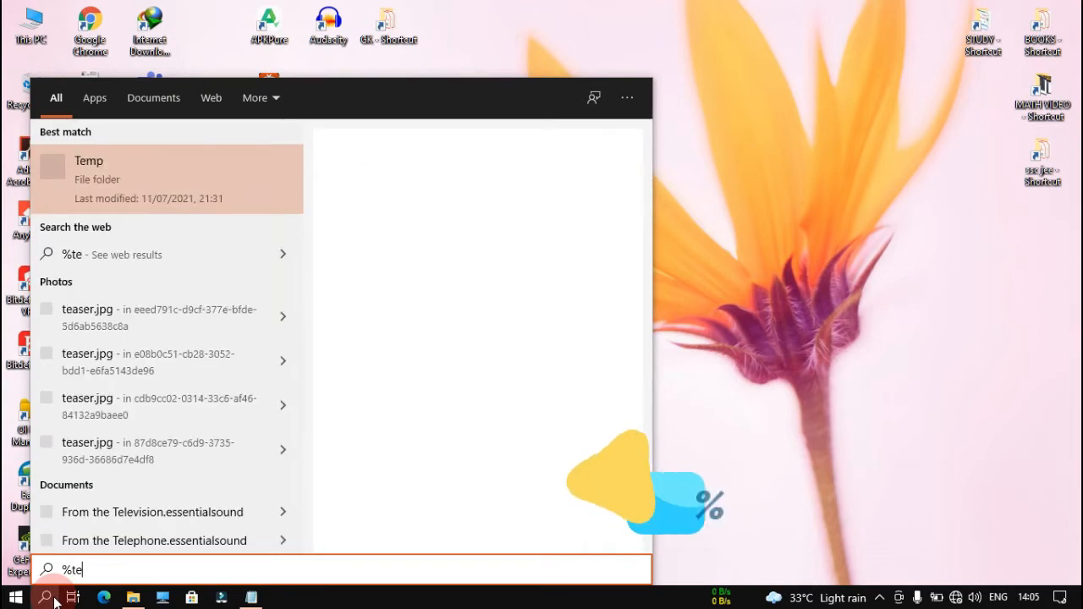
pyautogui.write('mp%')
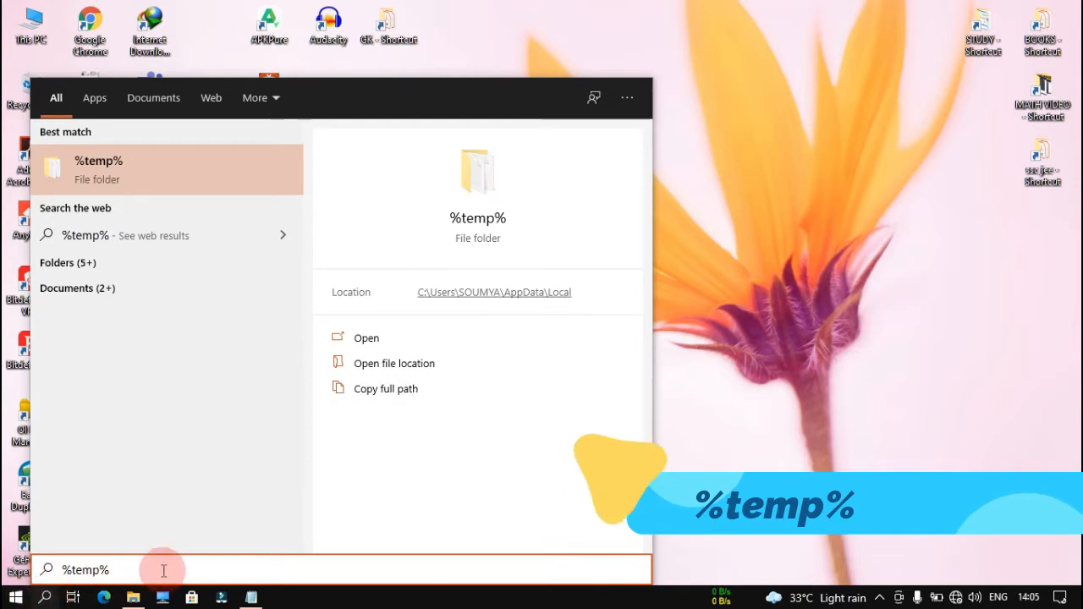
pyautogui.moveTo(164, 570); pyautogui.dragTo(68, 570)
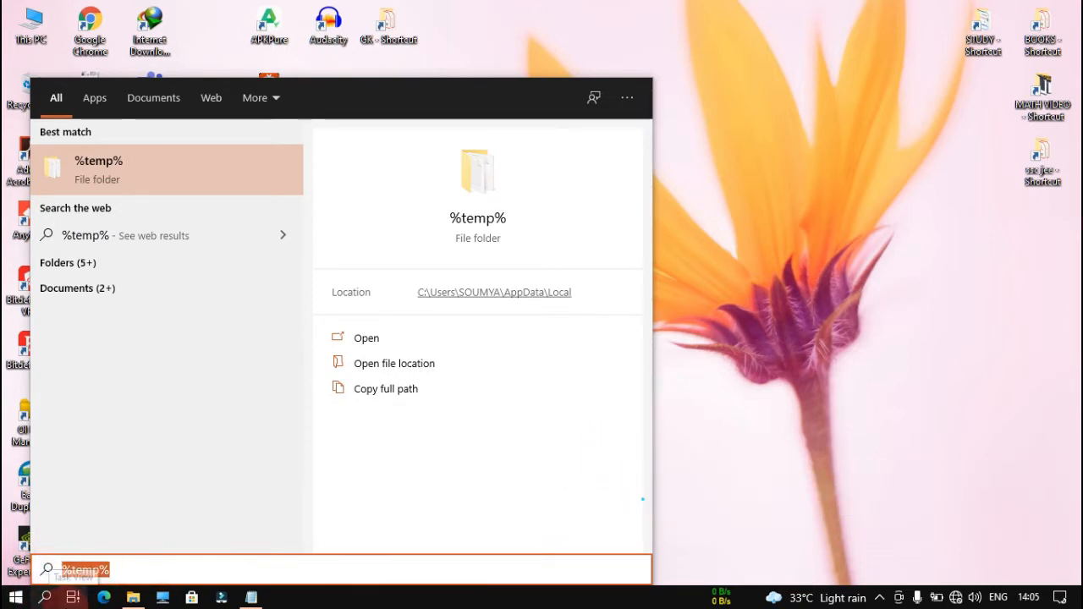
pyautogui.press('Return')
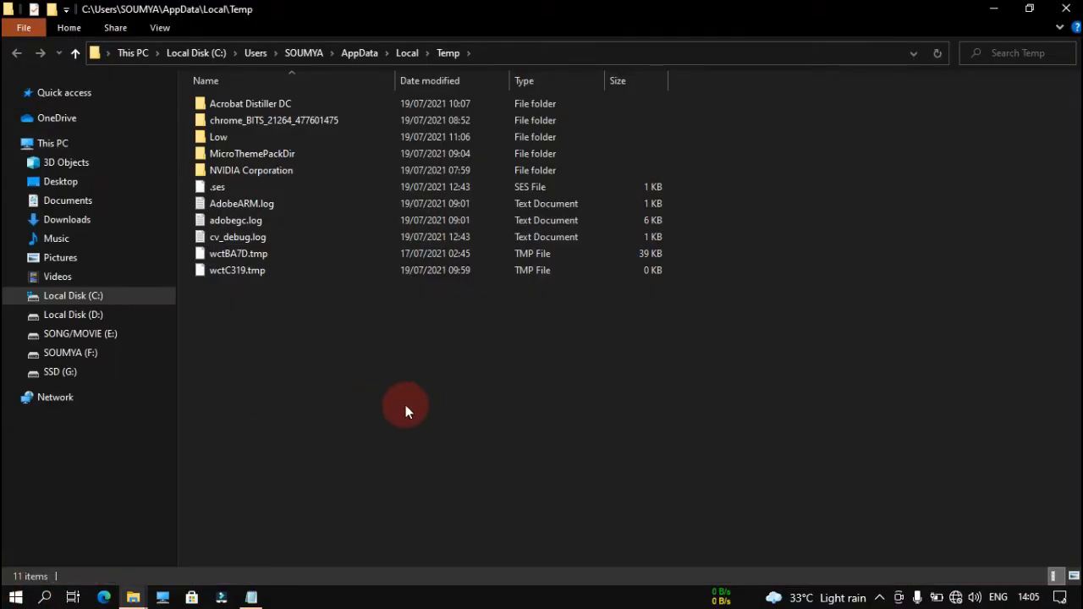
# - Permanently delete all files and folders in the Temp folder and close its window
pyautogui.moveTo(405, 405); pyautogui.dragTo(324, 93)
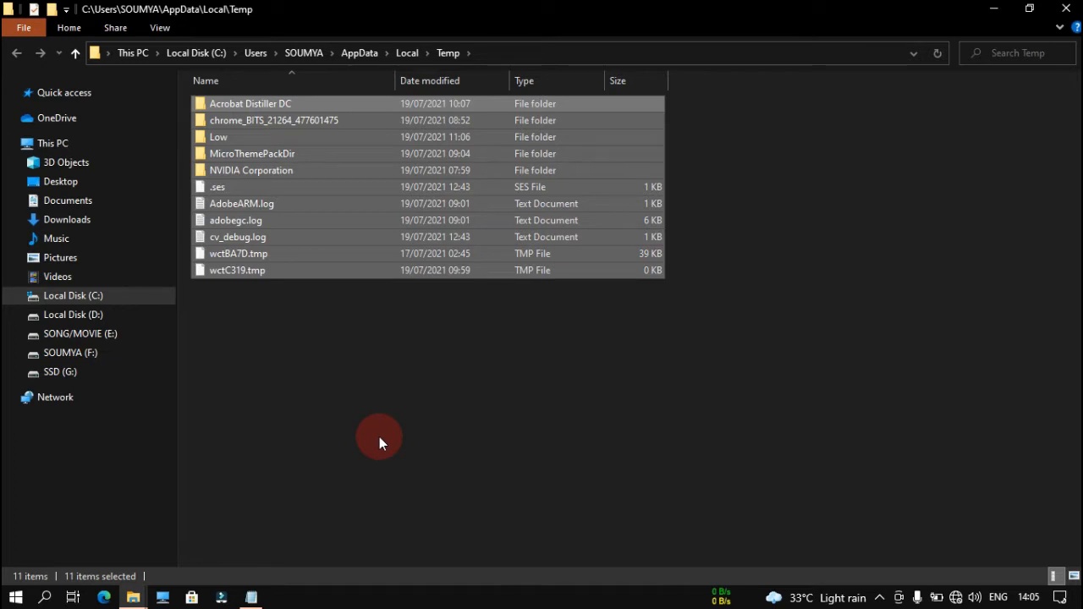
pyautogui.hotkey('shift', 'Delete')
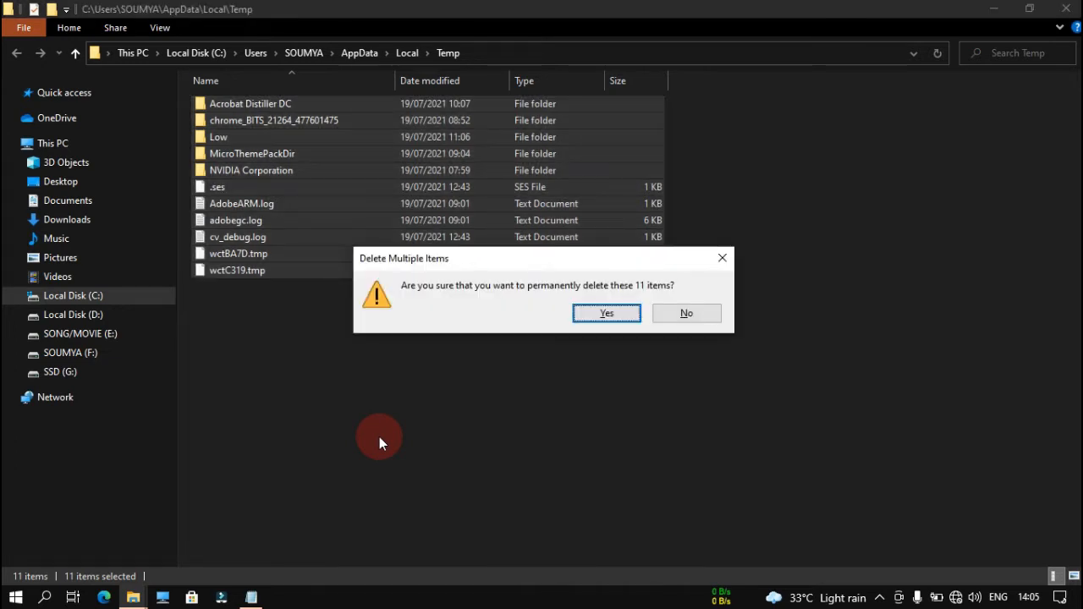
pyautogui.press('Return')
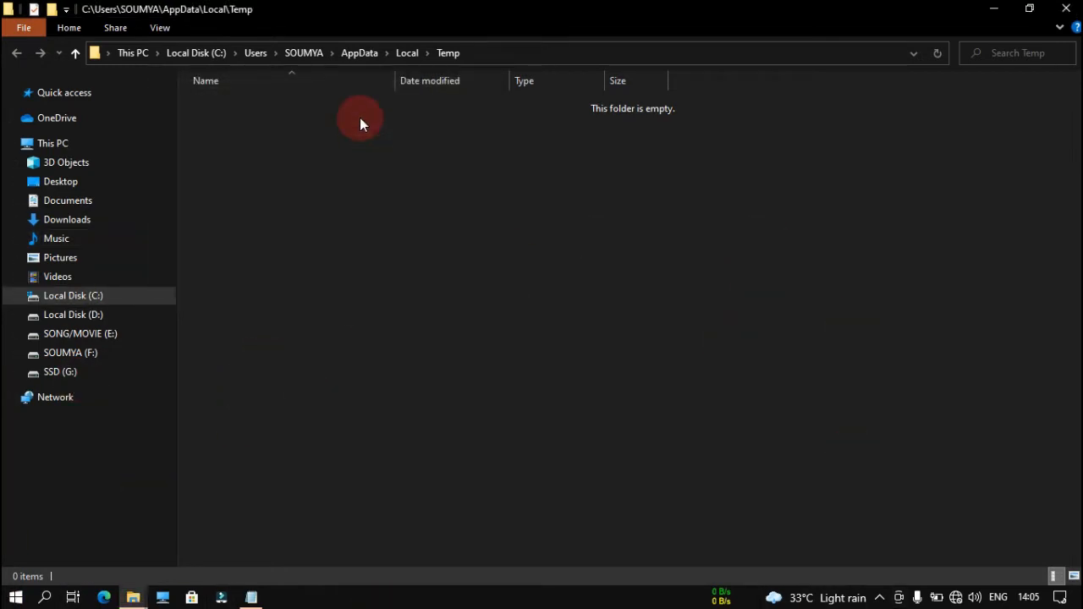
pyautogui.click(1066, 9)
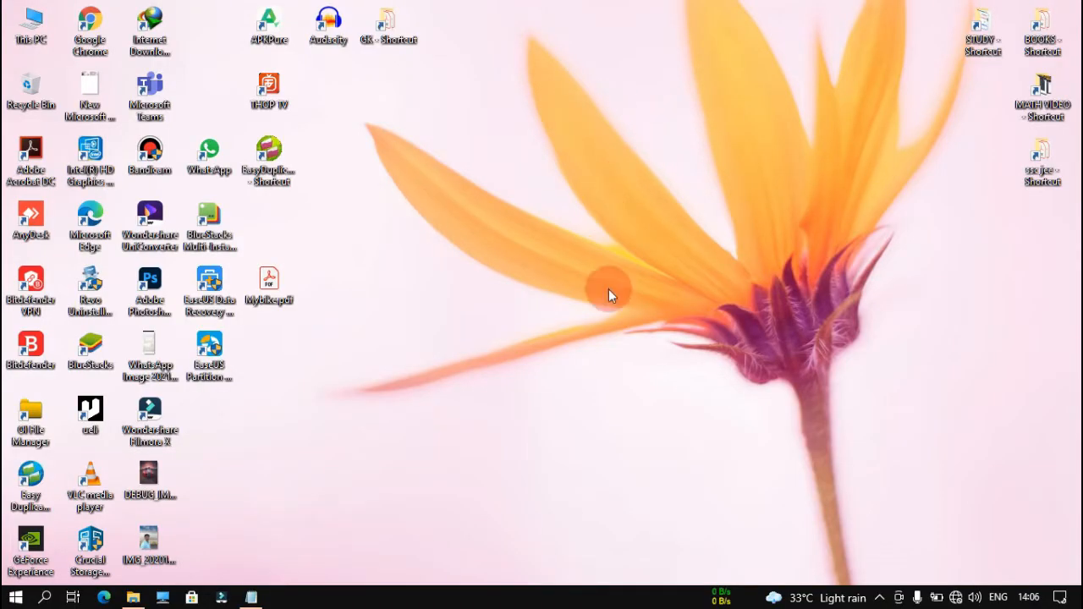
# - Open Task Manager, maximize its window and show the list of start-up programs
pyautogui.rightClick(563, 601)
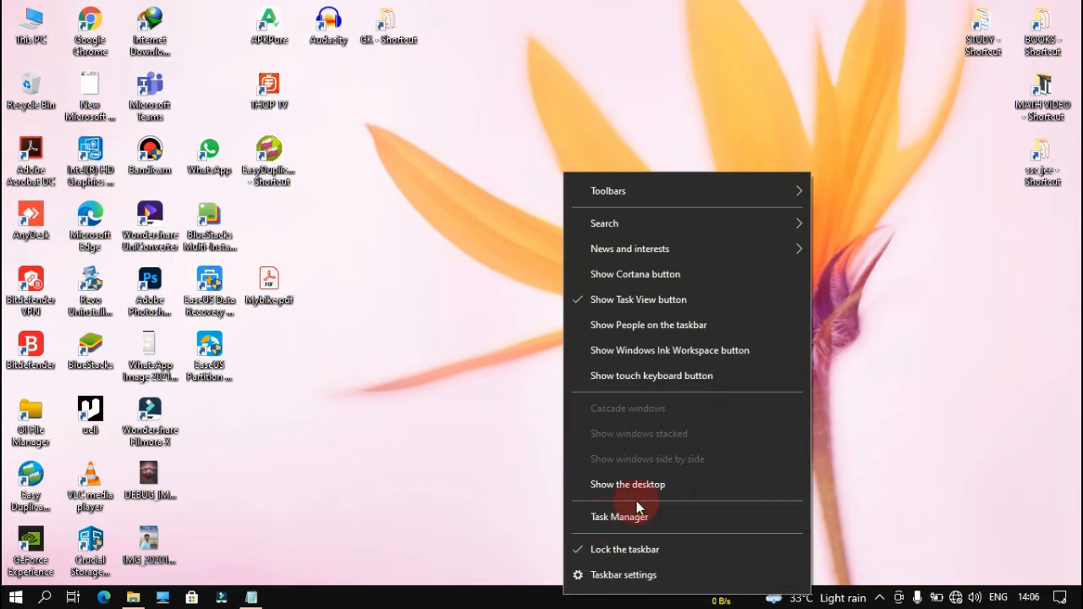
pyautogui.click(624, 522)
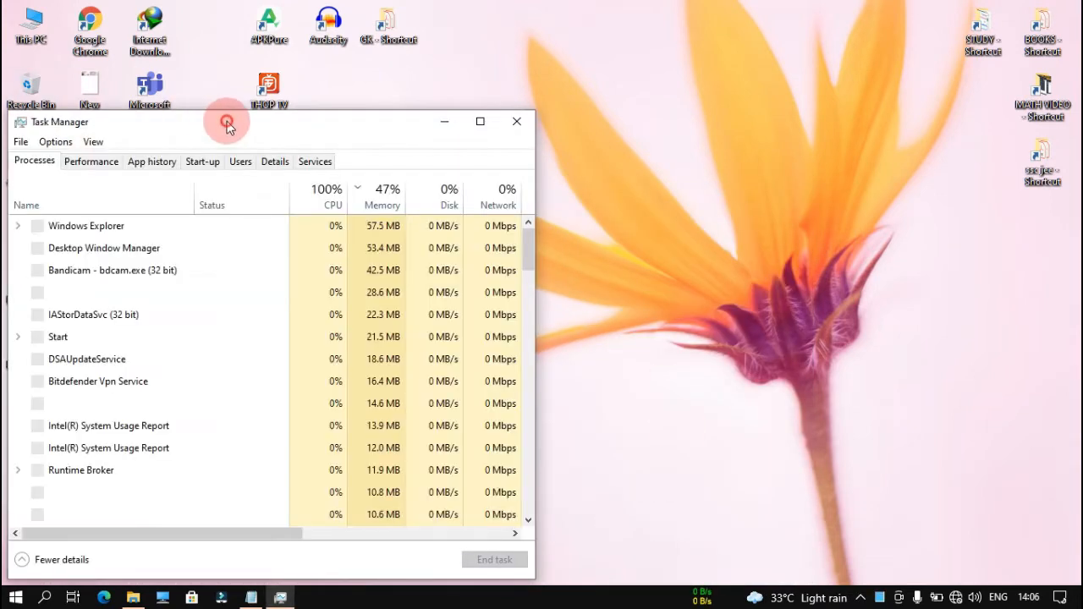
pyautogui.doubleClick(226, 124)
pyautogui.click(189, 44)
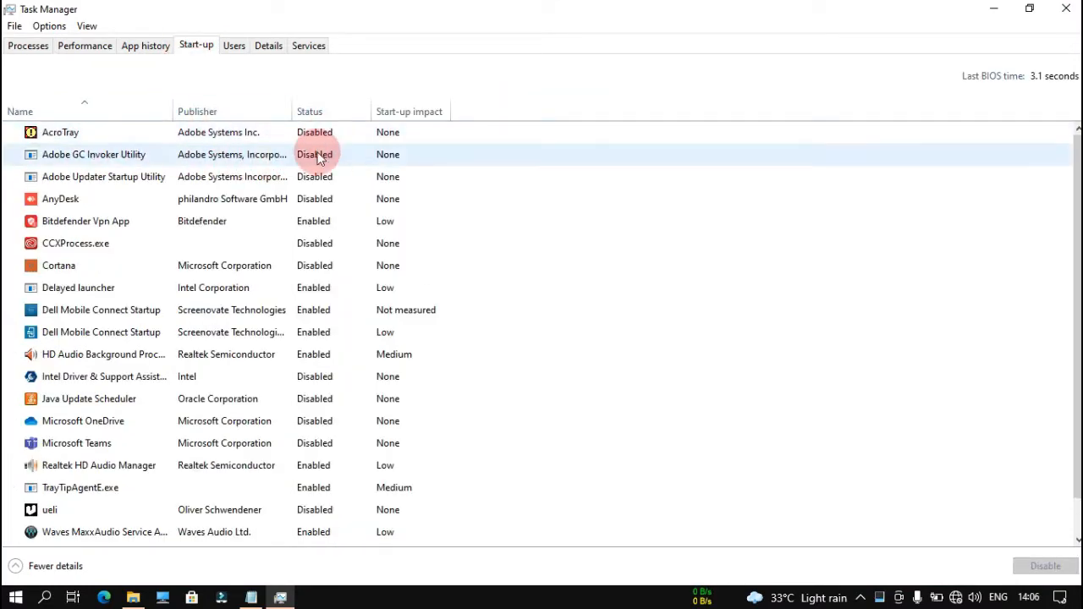
# - Examine the status and start-up impact of the listed programs, including Cortana, Microsoft OneDrive, Microsoft Teams and Wondershare Studio
pyautogui.scroll(-1, 320, 491)
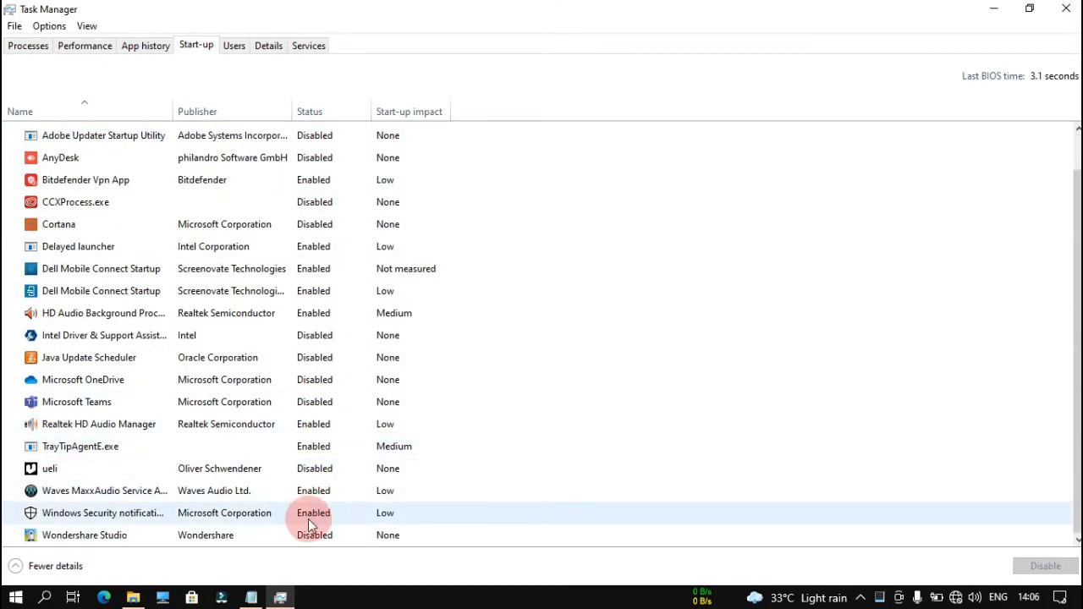
pyautogui.scroll(1, 307, 305)
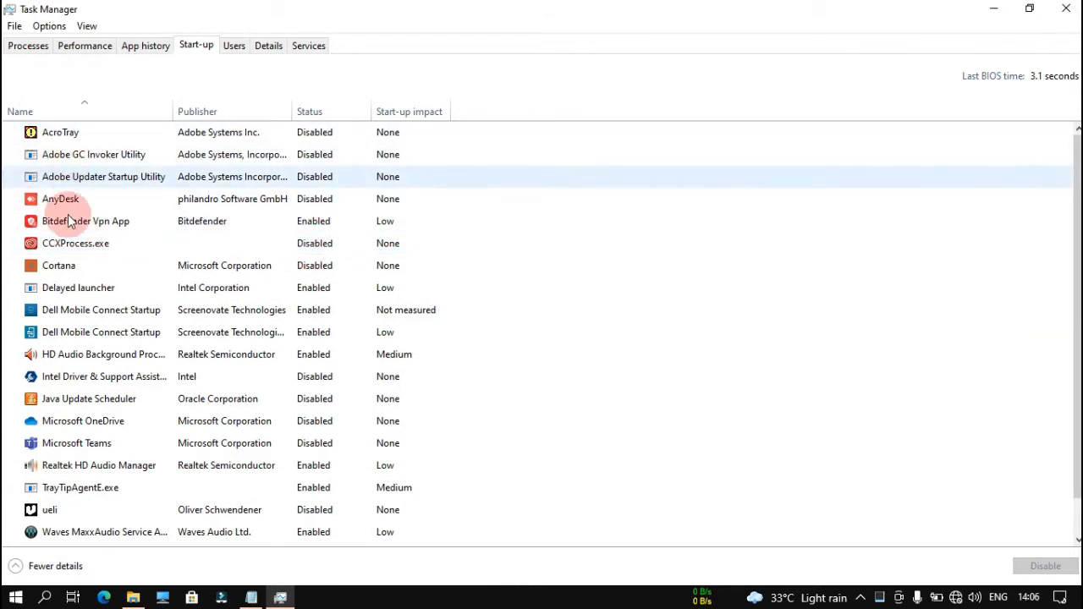
pyautogui.click(222, 285)
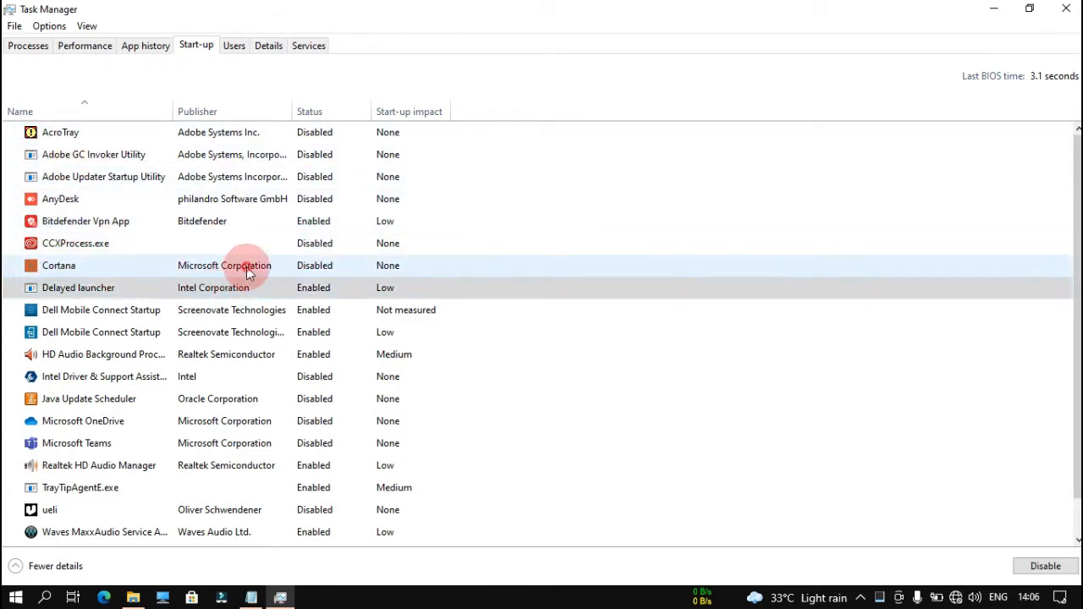
pyautogui.click(244, 266)
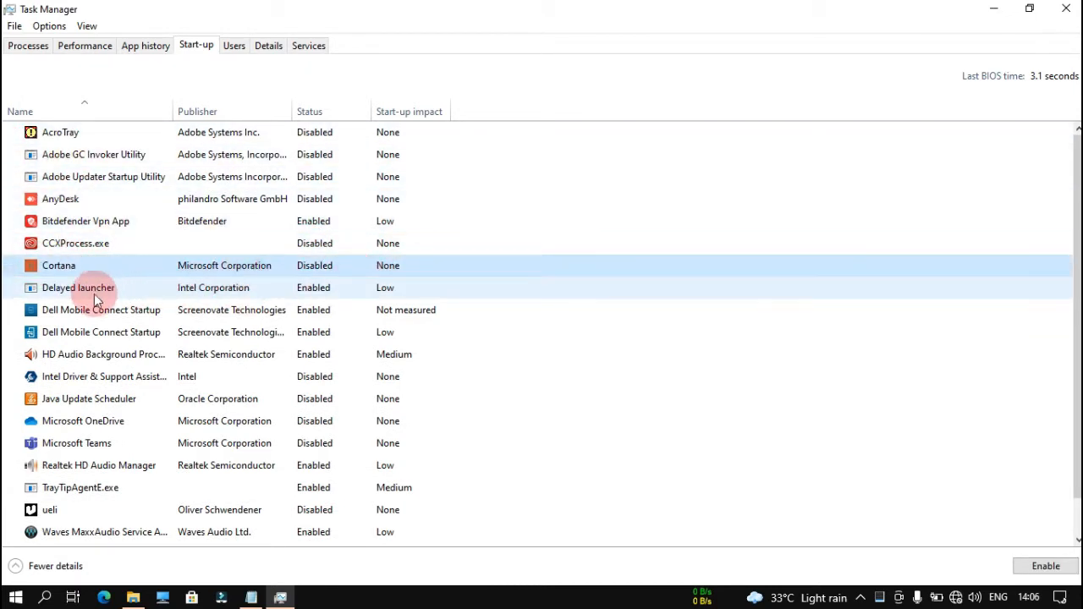
pyautogui.click(72, 400)
pyautogui.click(114, 421)
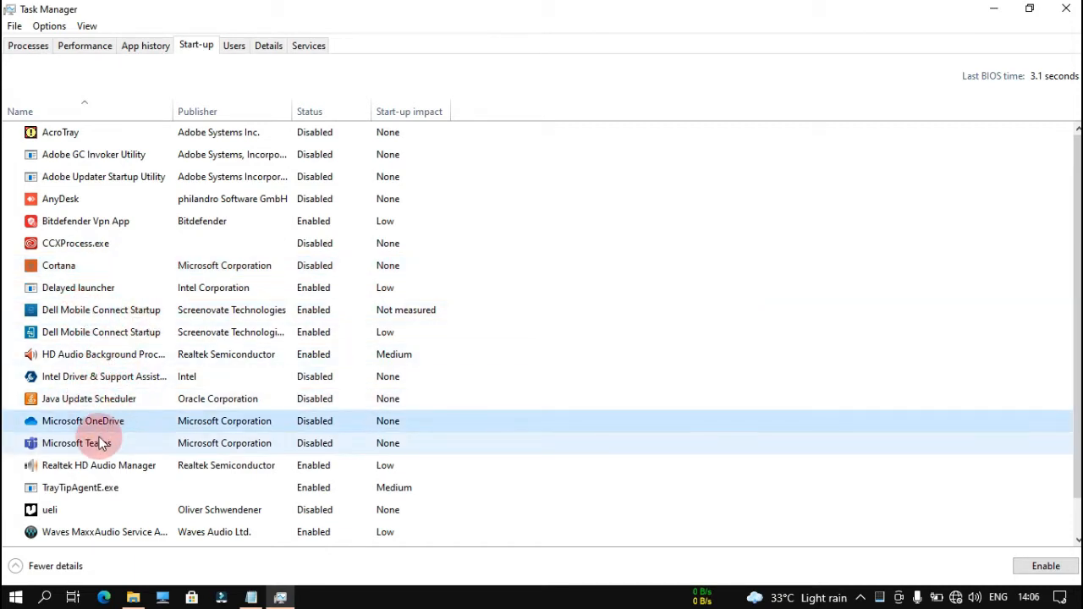
pyautogui.click(125, 438)
pyautogui.scroll(-1, 140, 428)
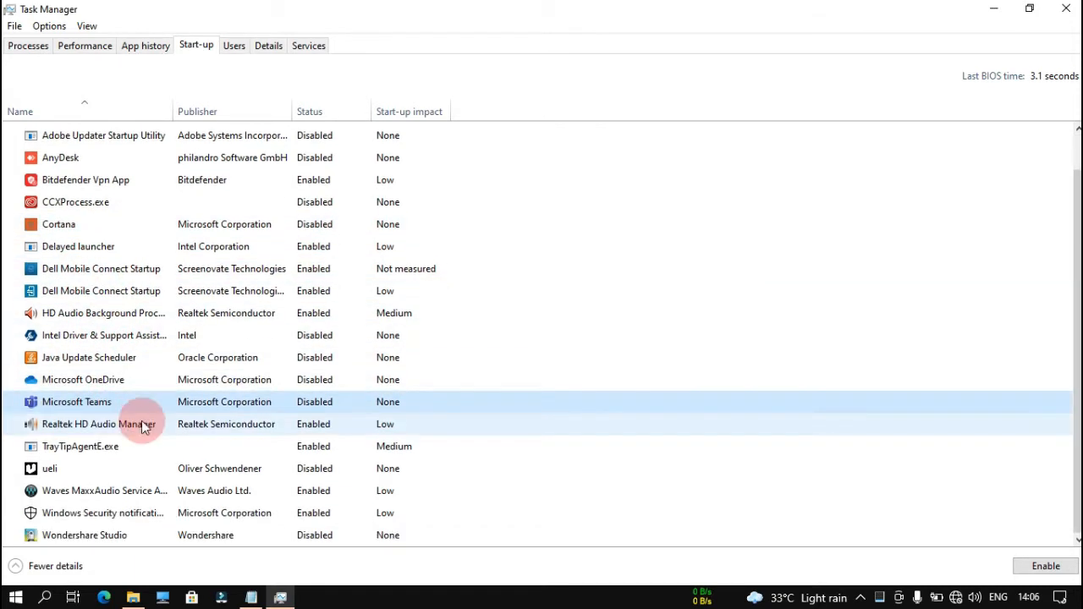
pyautogui.click(82, 535)
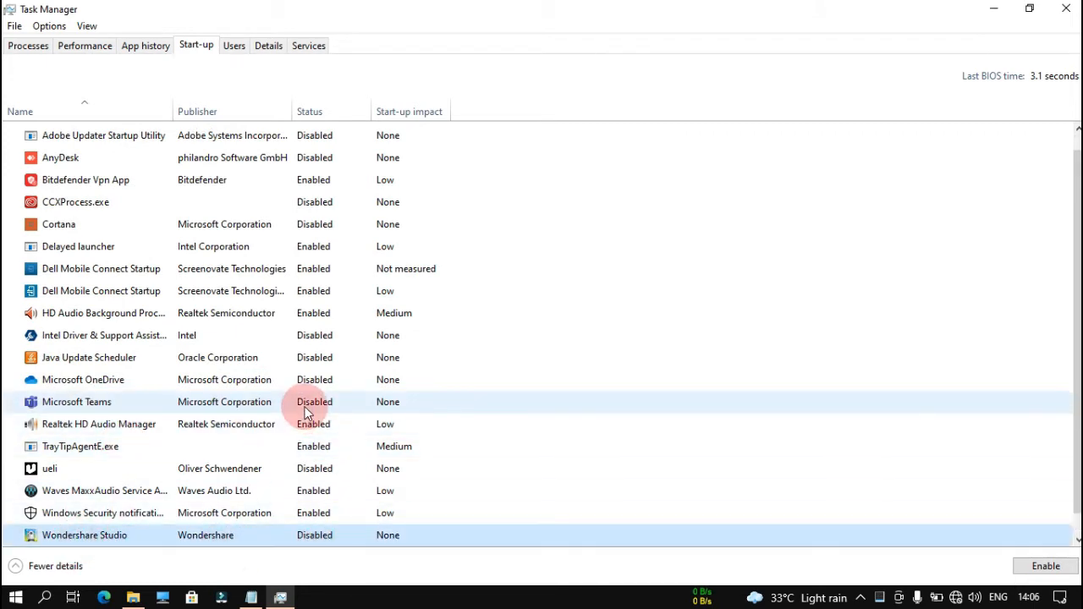
pyautogui.scroll(1, 305, 406)
pyautogui.scroll(-1, 296, 252)
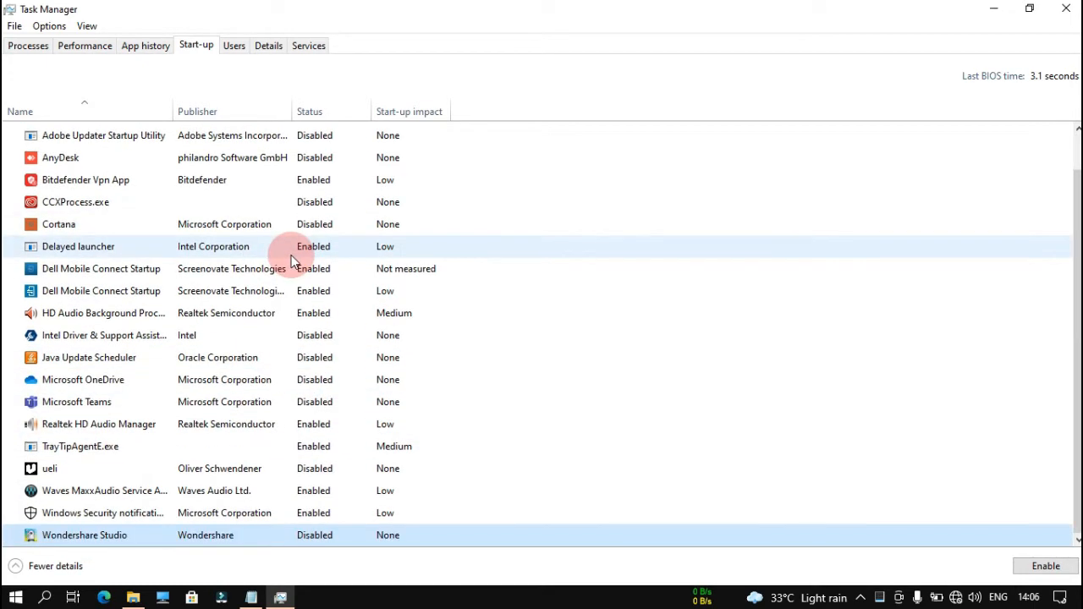
pyautogui.scroll(1, 293, 254)
pyautogui.click(207, 180)
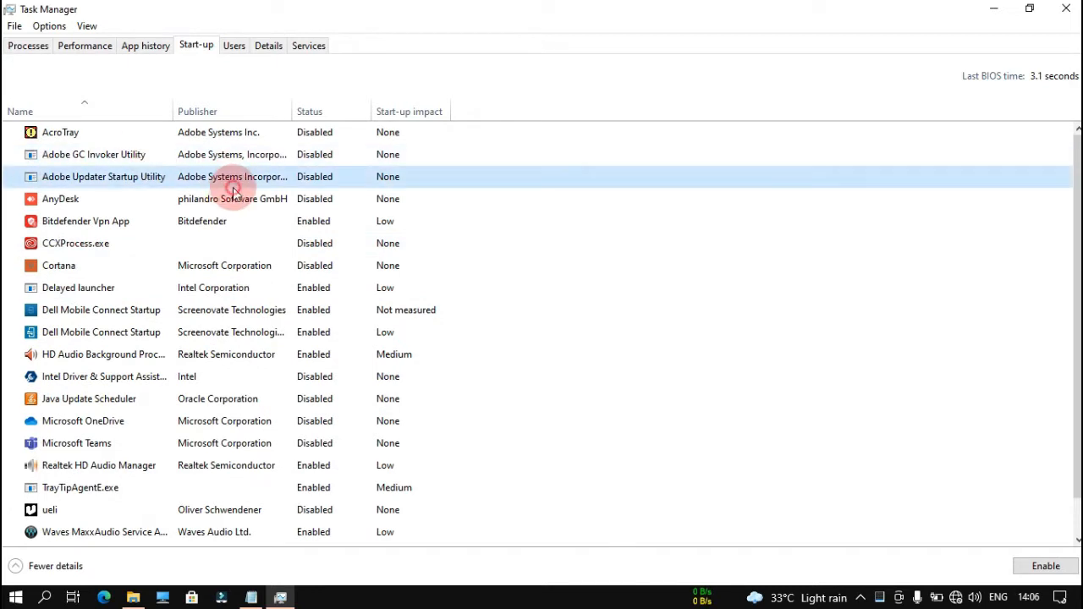
# - Disable Bitdefender Vpn App at start-up, and enable it again
pyautogui.click(255, 230)
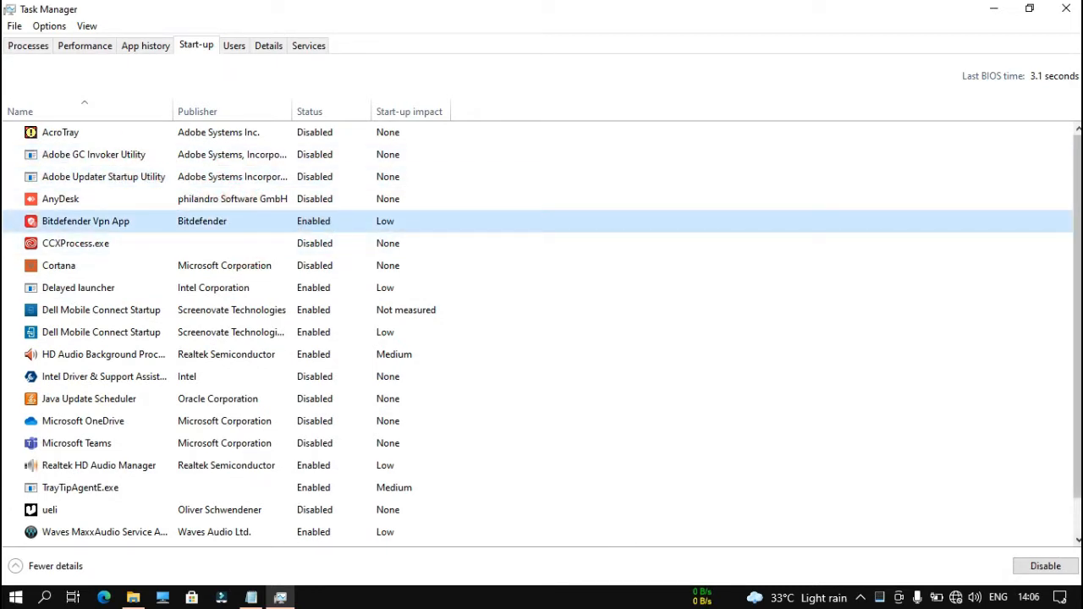
pyautogui.click(1046, 566)
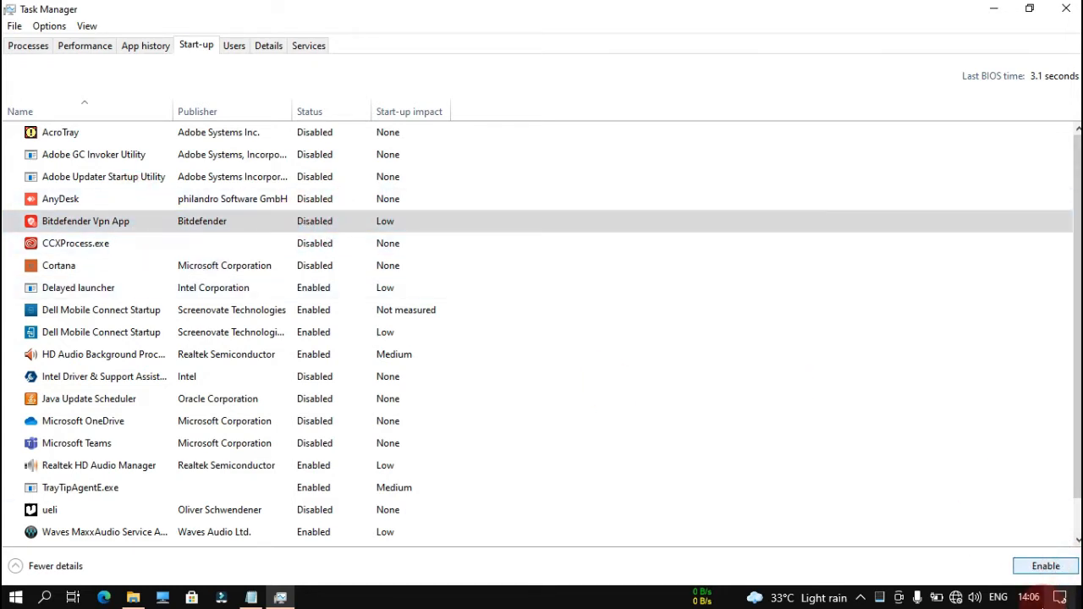
pyautogui.click(1047, 566)
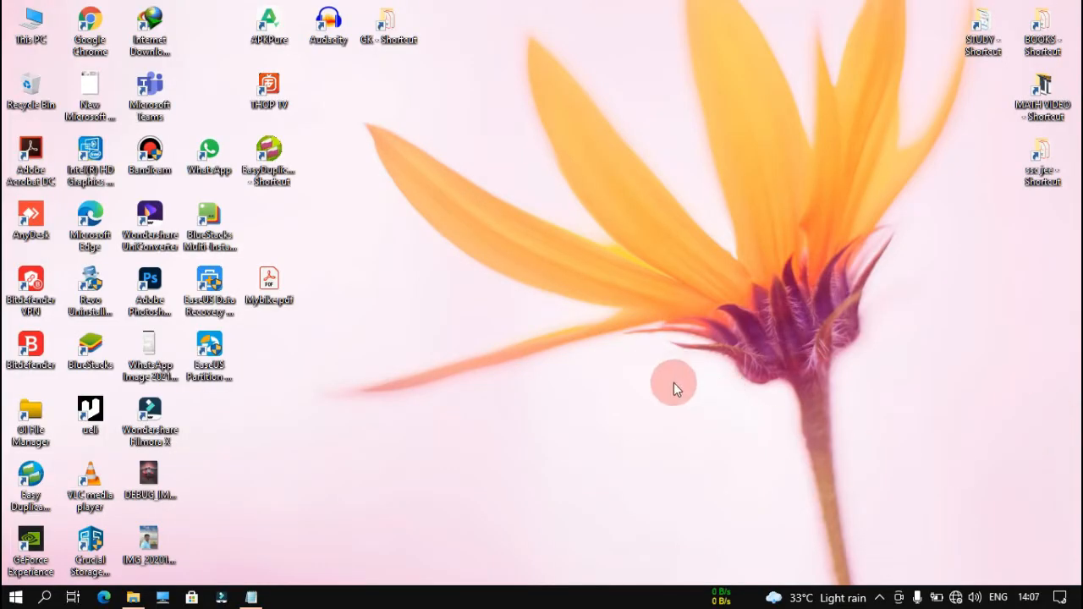
# - Refresh the desktop
pyautogui.rightClick(542, 270)
pyautogui.click(616, 315)
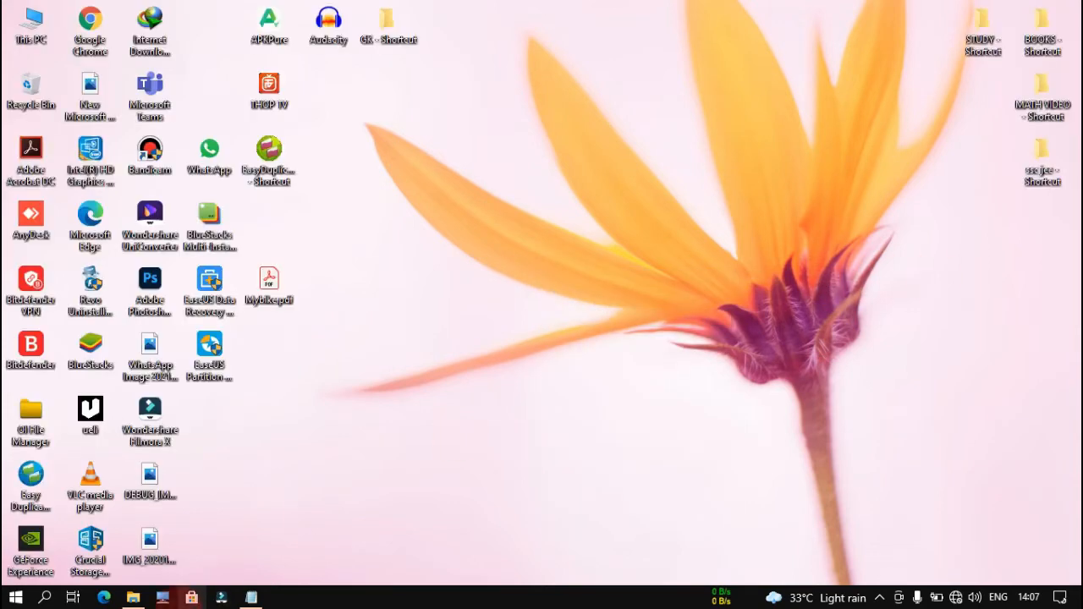
# - Search Windows for "advance" and open View advanced system settings
pyautogui.click(47, 598)
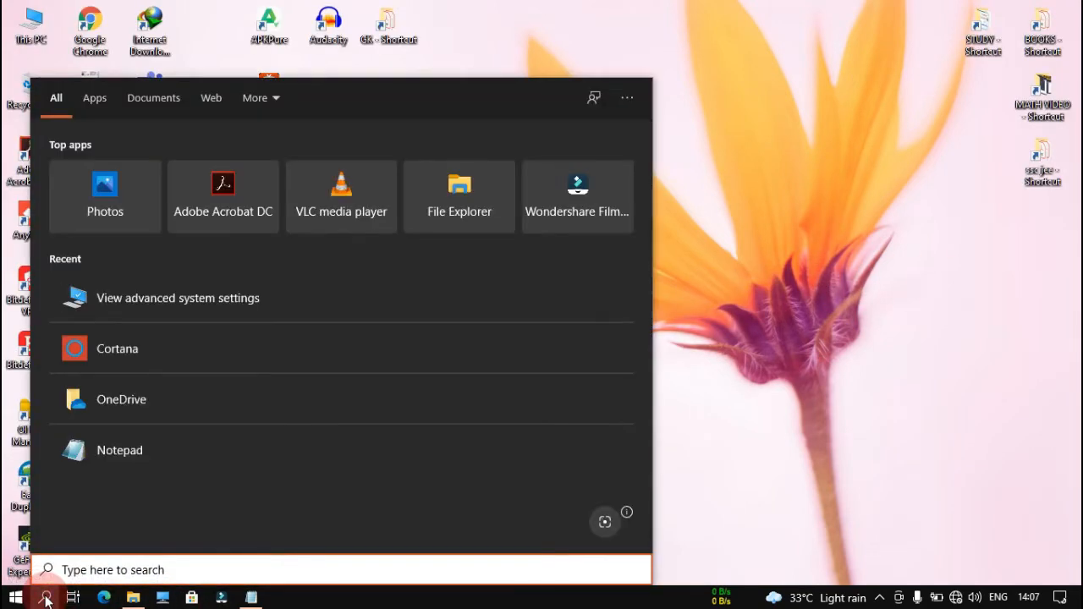
pyautogui.write('advance')
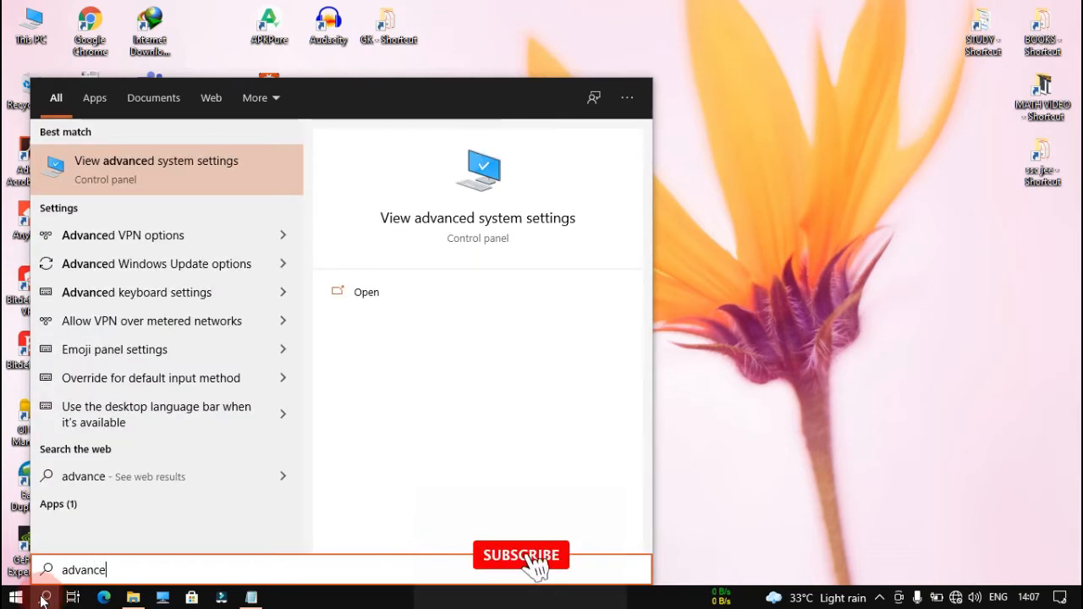
pyautogui.click(128, 185)
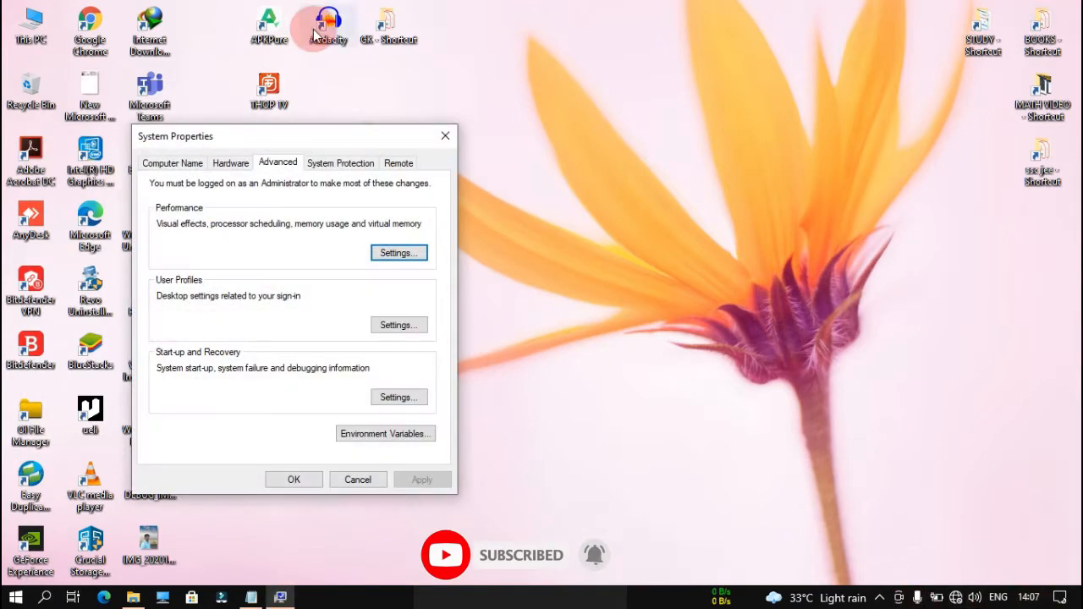
# - Open the Performance settings and apply the "Adjust for best performance" visual effects option
pyautogui.click(386, 257)
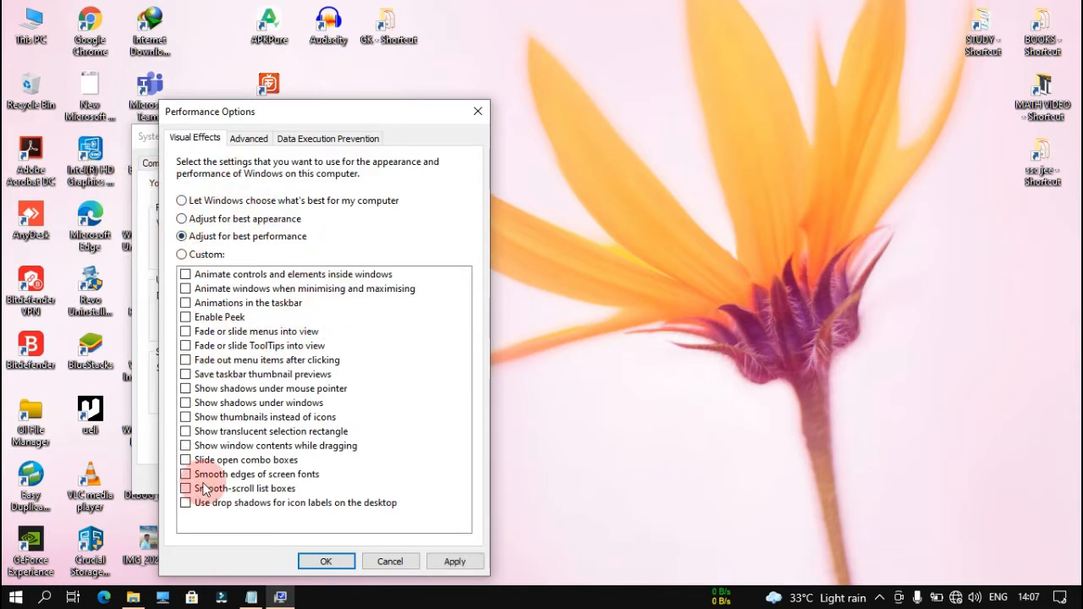
pyautogui.click(454, 562)
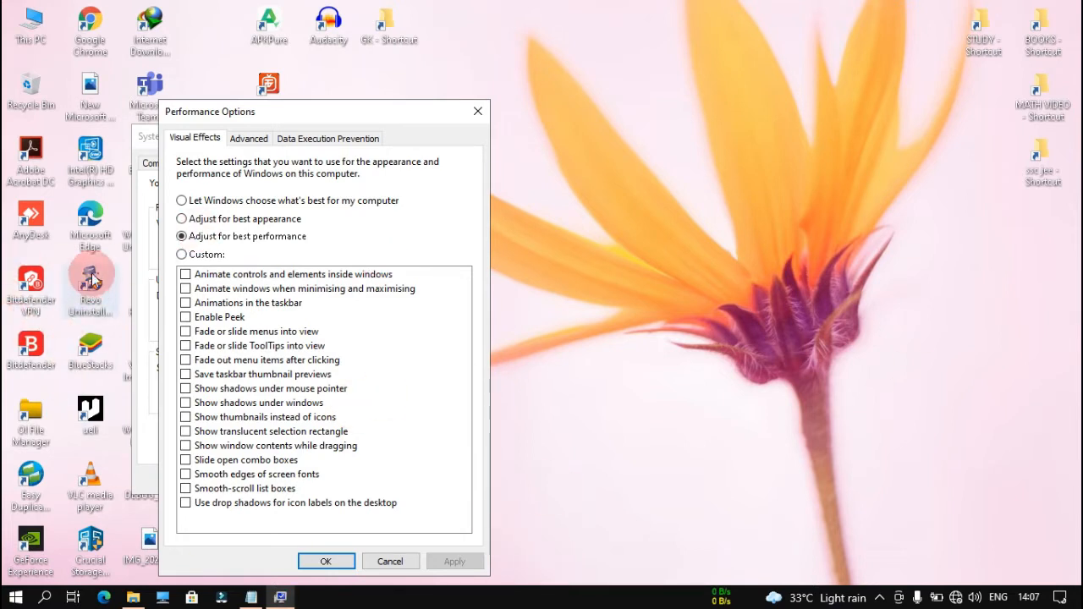
# - Apply the "Let Windows choose what's best for my computer" visual effects option, close the settings and refresh the desktop
pyautogui.click(181, 200)
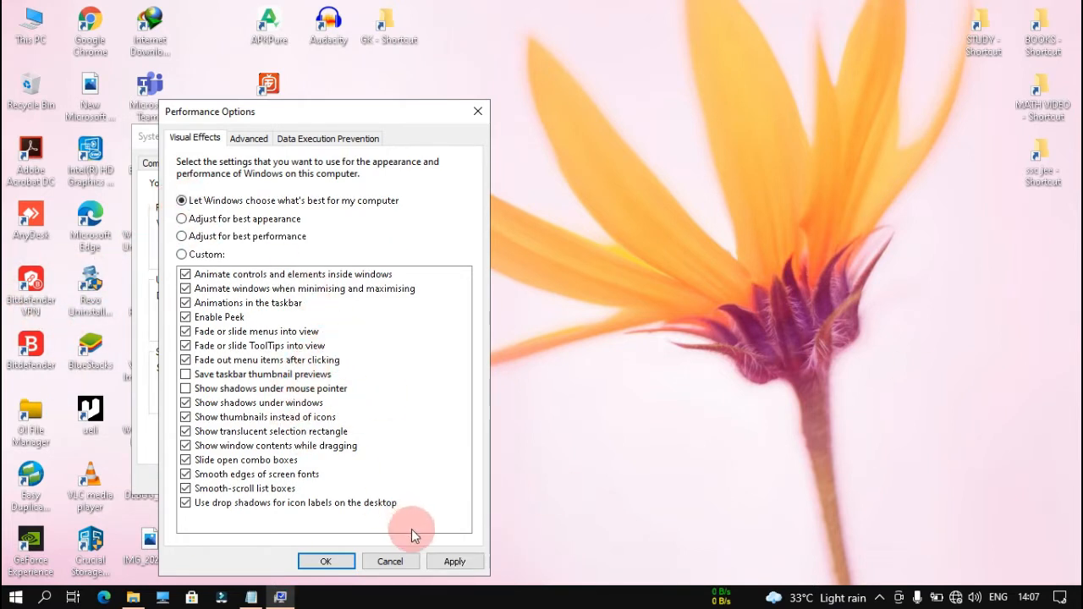
pyautogui.click(451, 562)
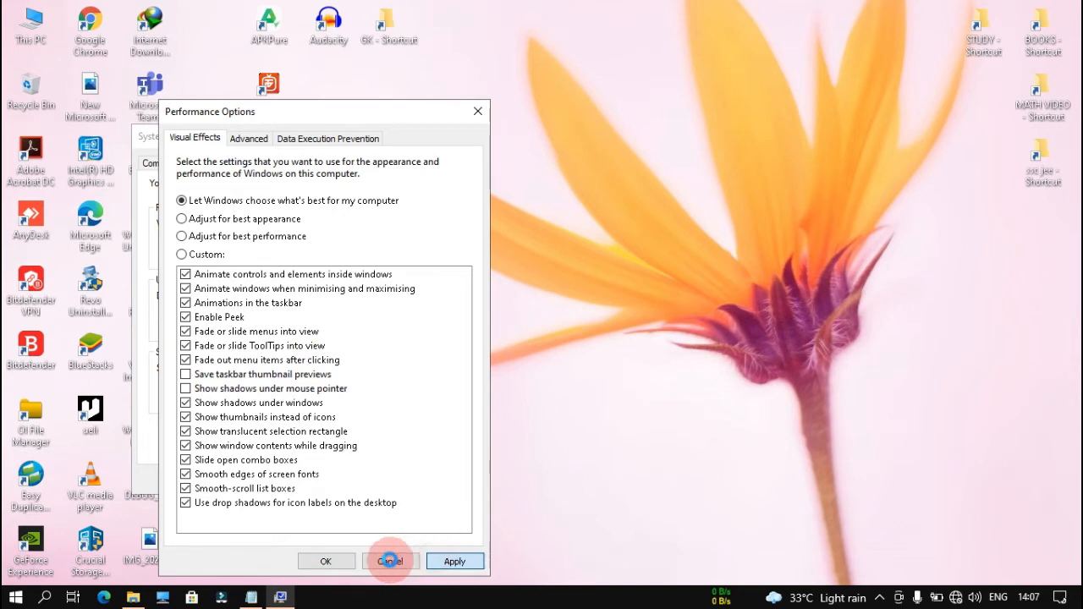
pyautogui.click(341, 563)
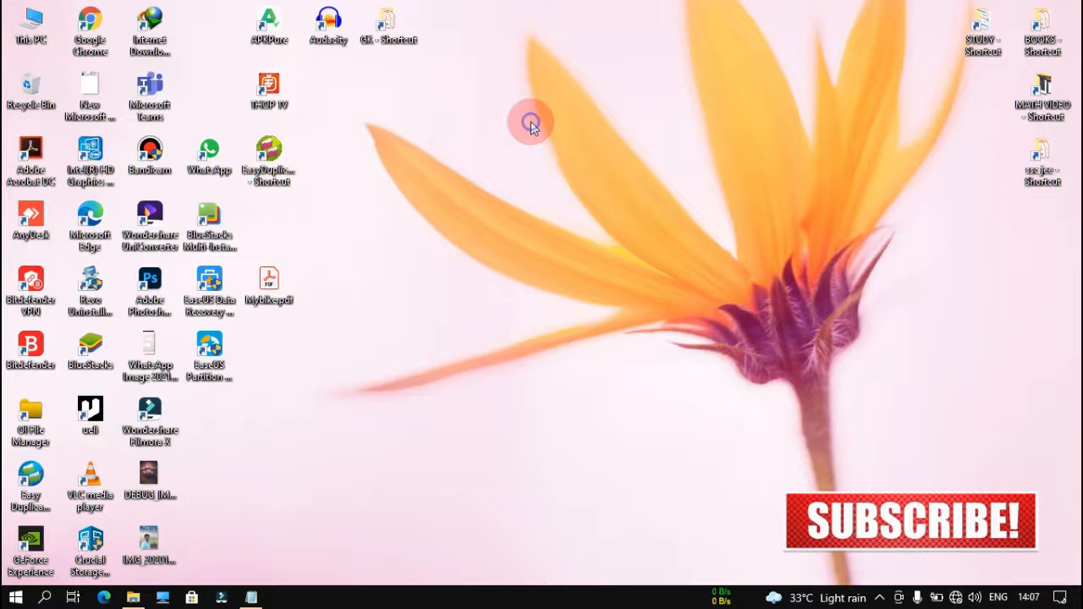
pyautogui.rightClick(531, 126)
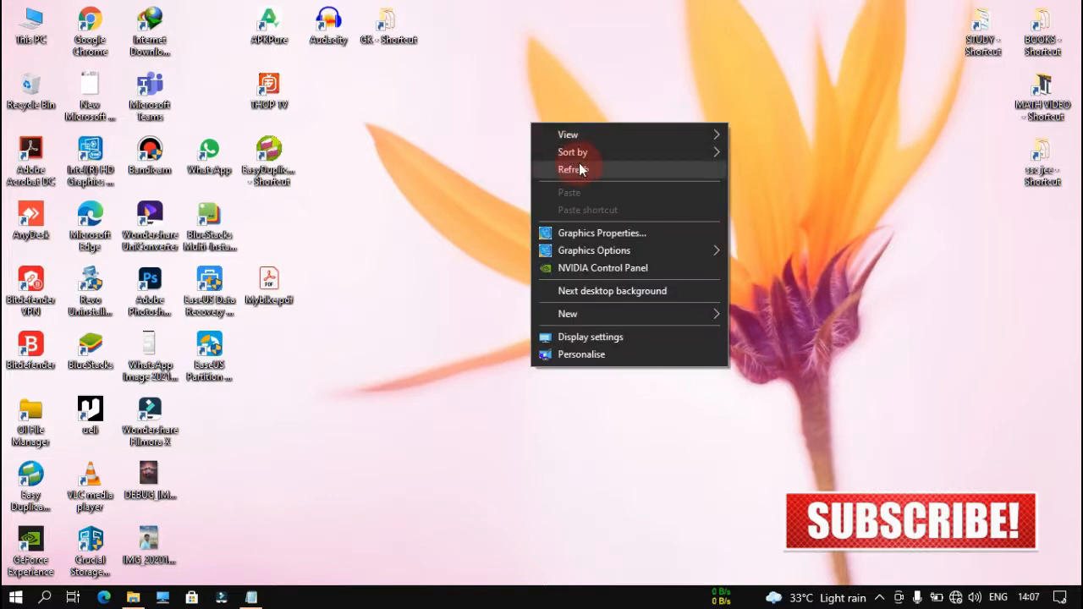
pyautogui.click(583, 167)
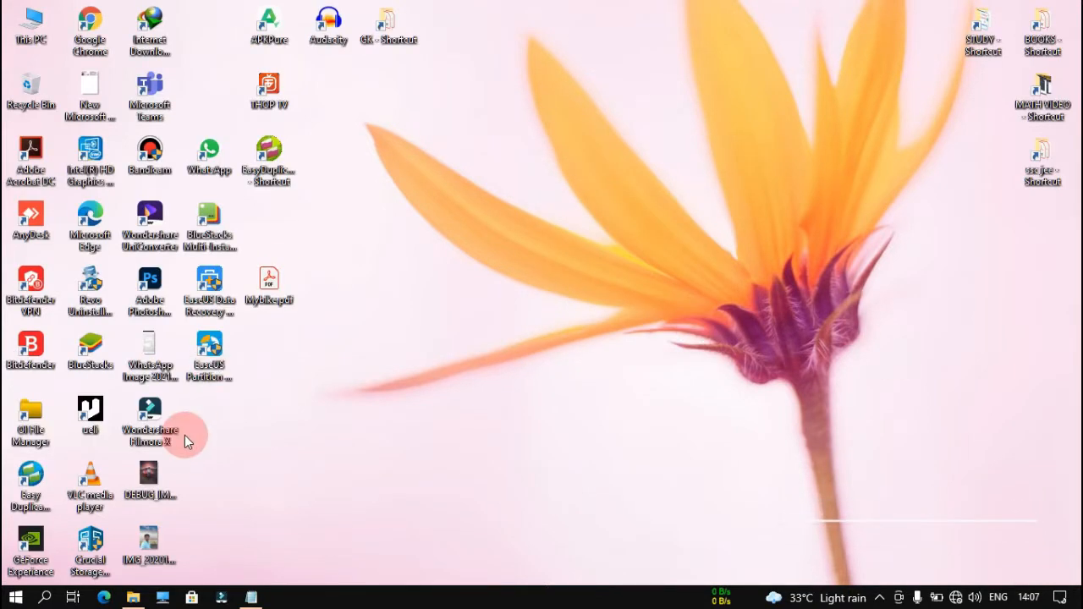
# - Search Windows for "adv", open View advanced system settings and open the Virtual Memory settings from the advanced Performance Options
pyautogui.click(45, 599)
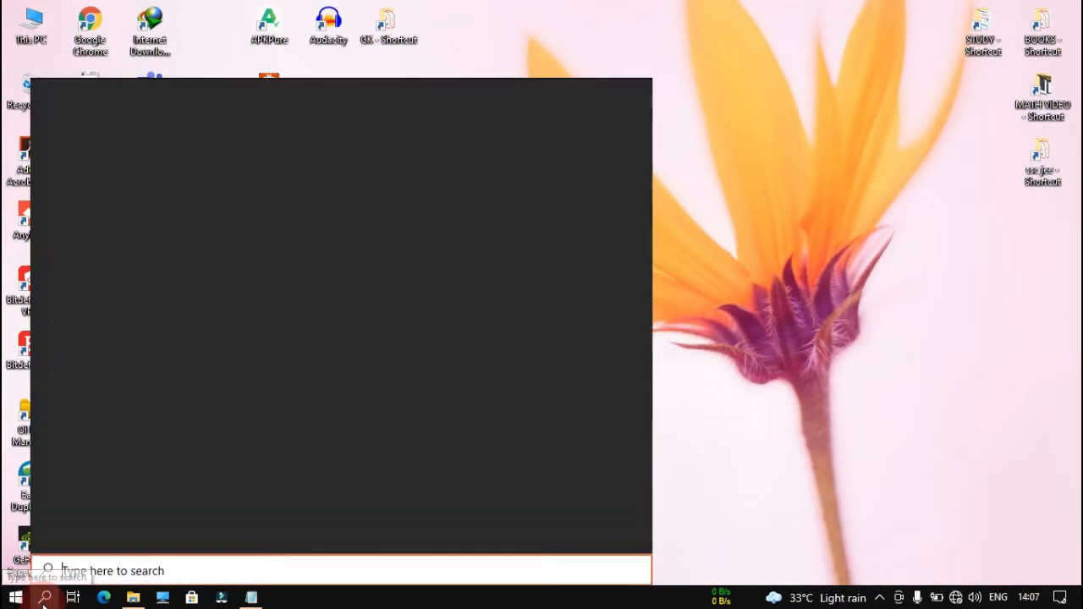
pyautogui.write('adv')
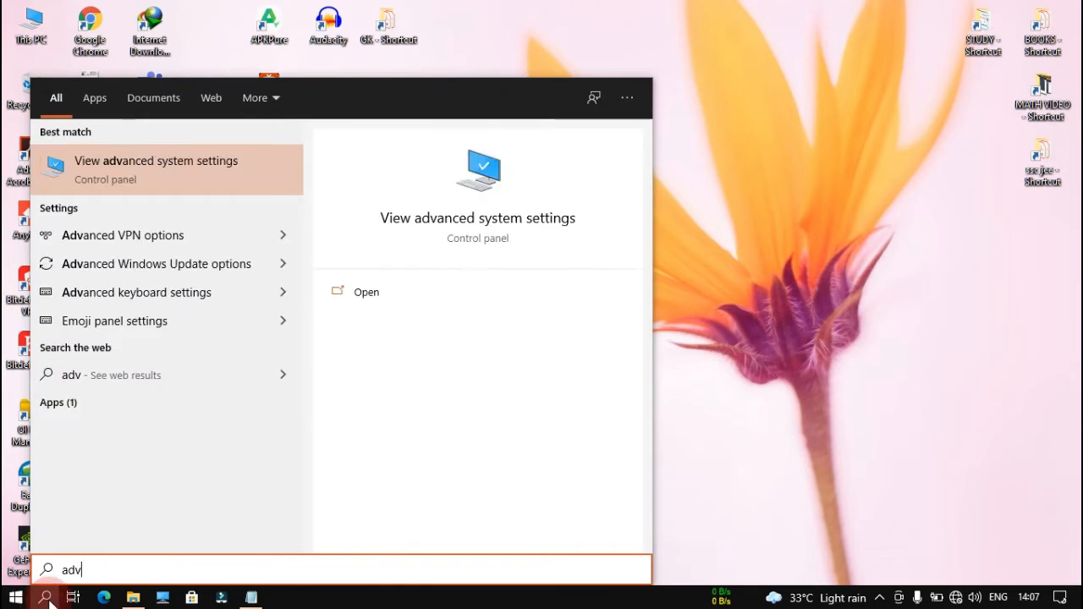
pyautogui.click(155, 193)
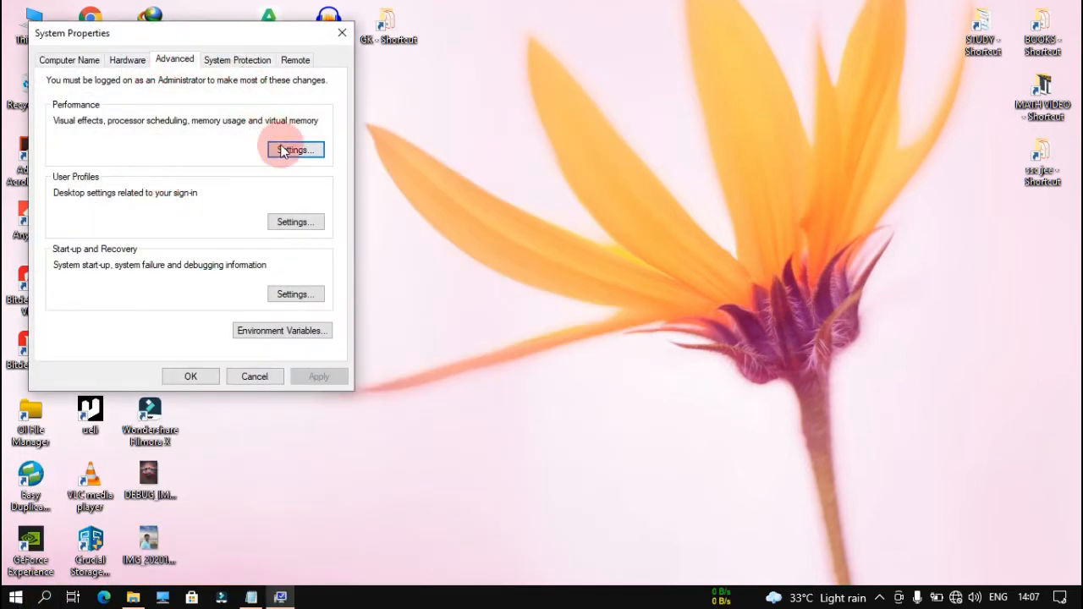
pyautogui.click(284, 151)
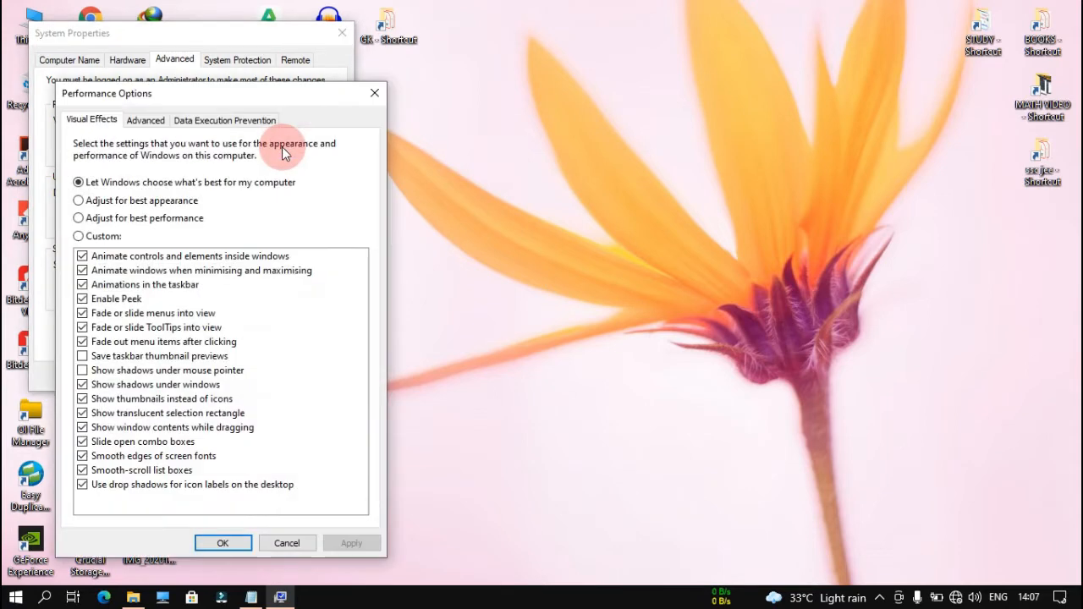
pyautogui.click(144, 123)
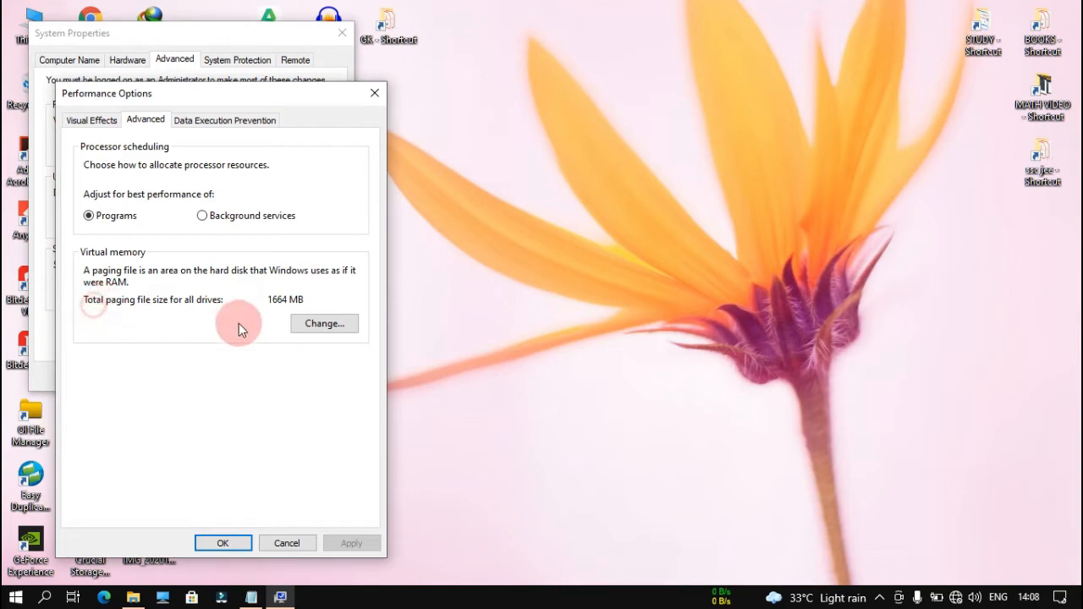
pyautogui.click(301, 326)
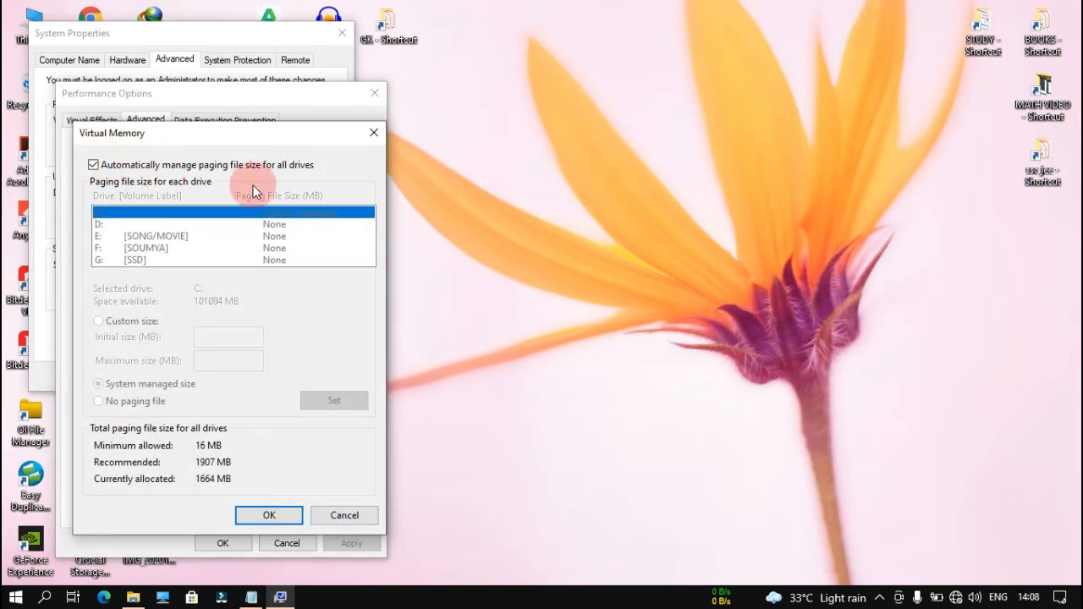
# - Disable automatic paging file management and set a custom paging file on drive C: with initial size 4000 MB and maximum 4500 MB
pyautogui.click(92, 166)
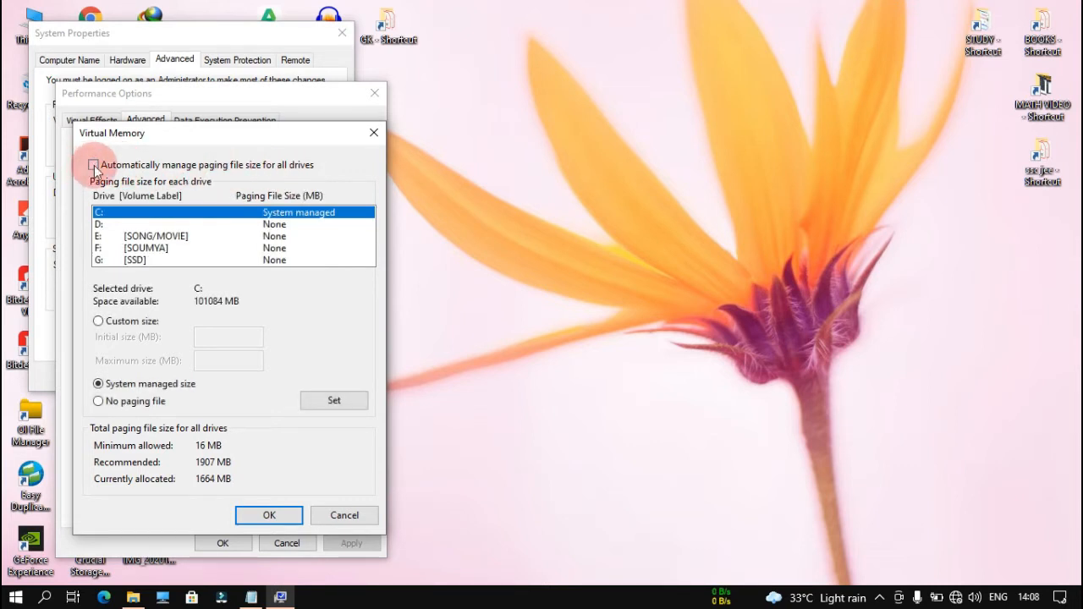
pyautogui.click(104, 328)
pyautogui.click(211, 338)
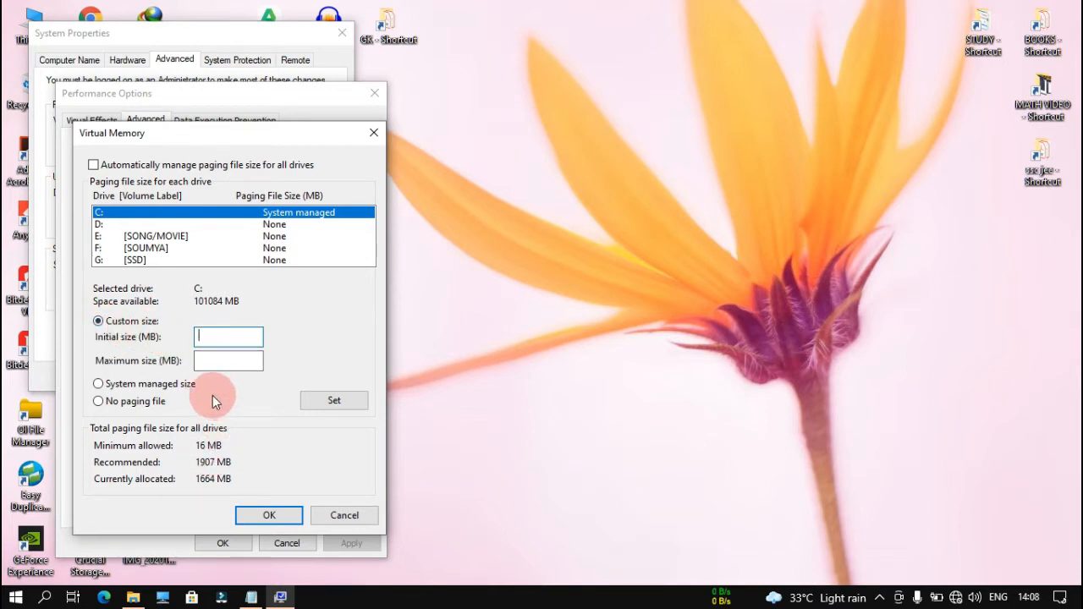
pyautogui.write('4000')
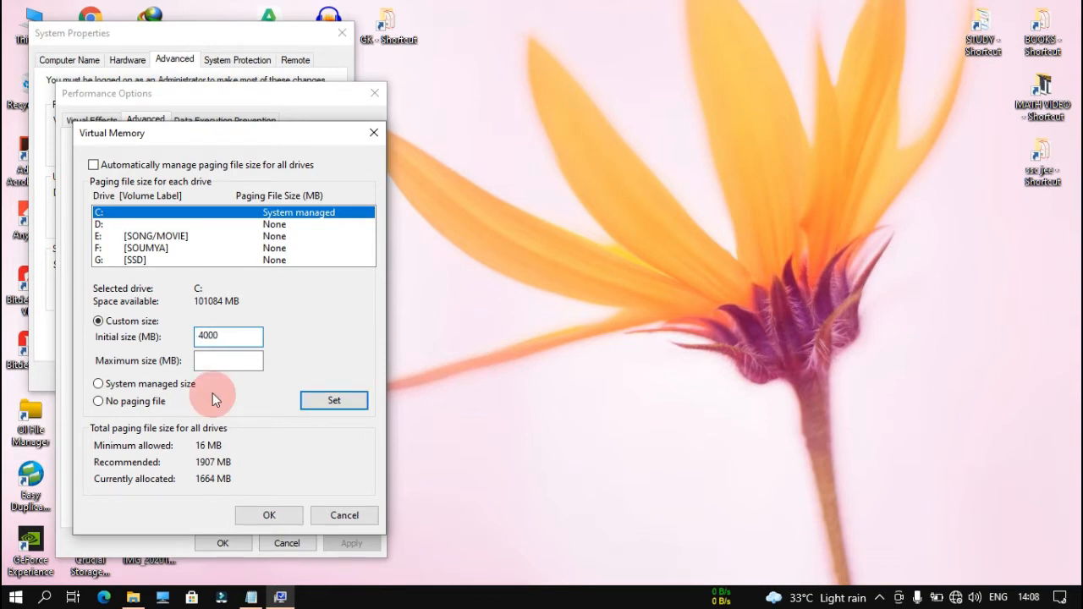
pyautogui.click(204, 364)
pyautogui.write('400')
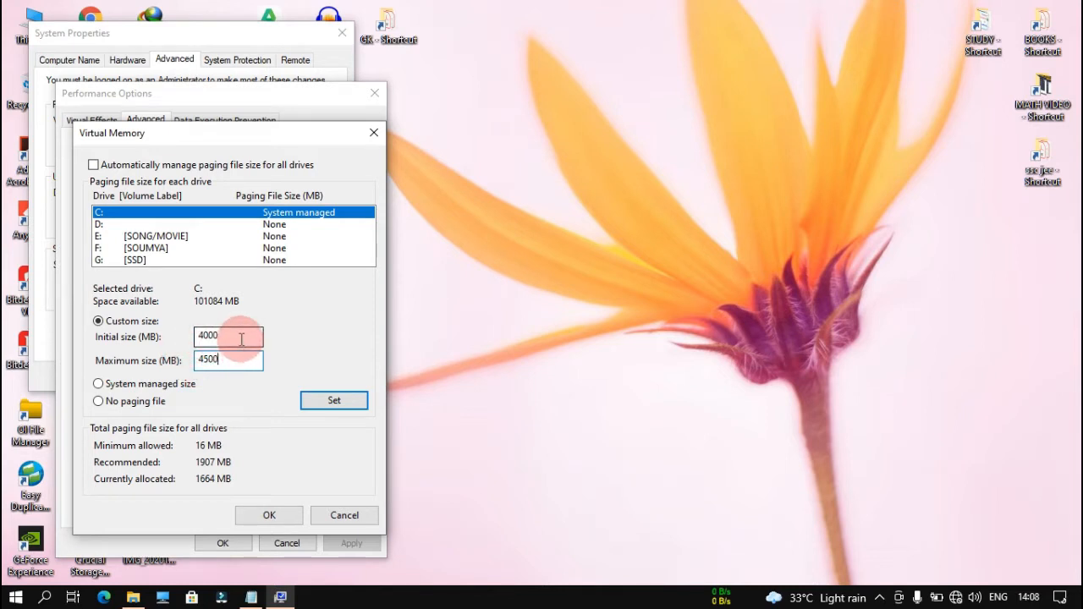
pyautogui.click(332, 405)
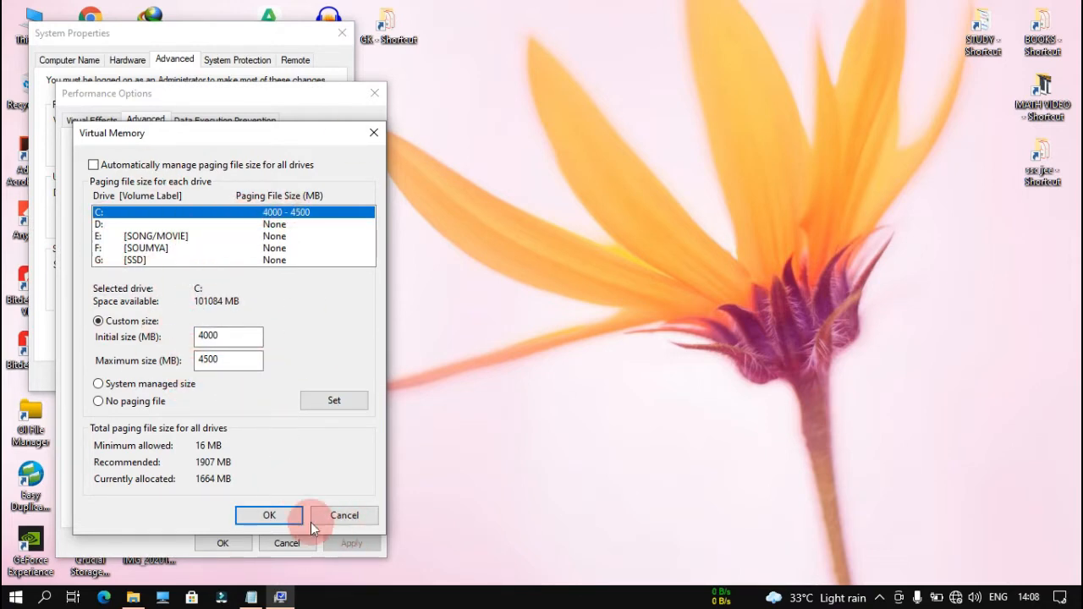
pyautogui.click(284, 514)
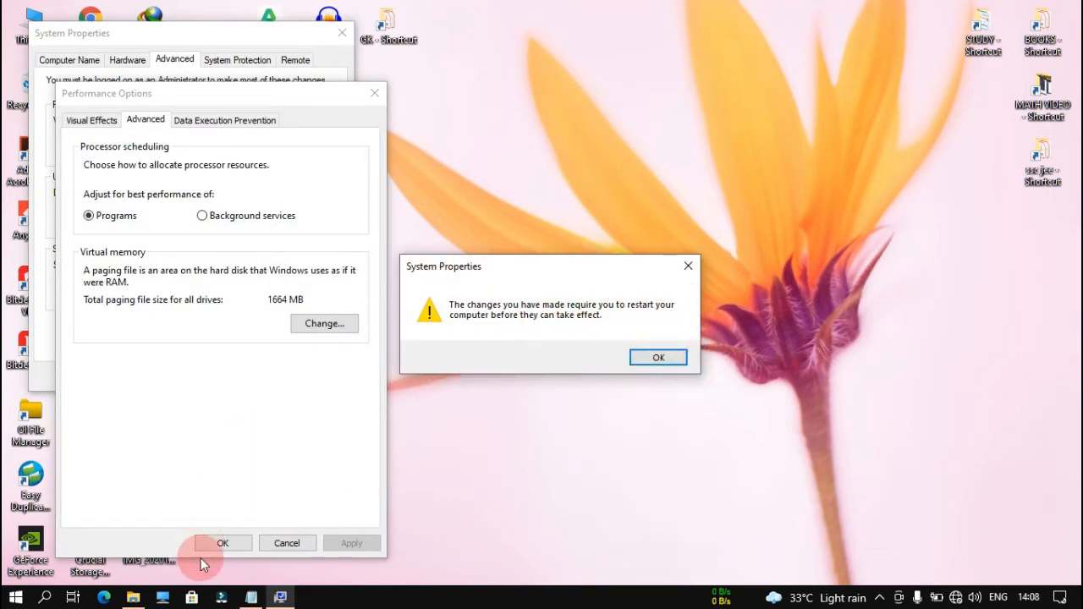
pyautogui.click(686, 268)
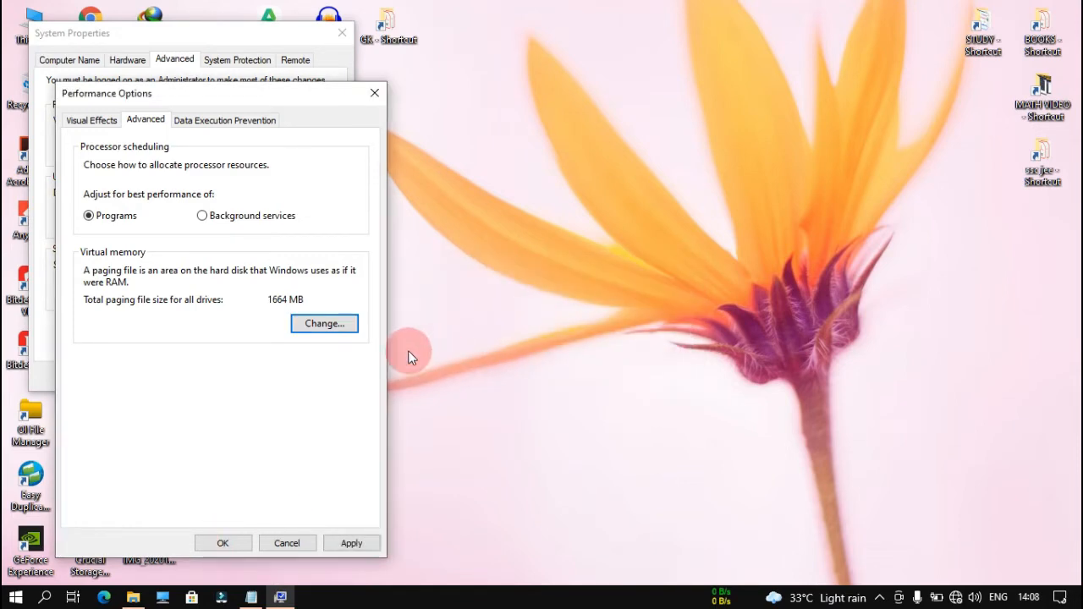
# - Re-enable automatic paging file size management for all drives, apply it and dismiss the request to restart
pyautogui.click(324, 323)
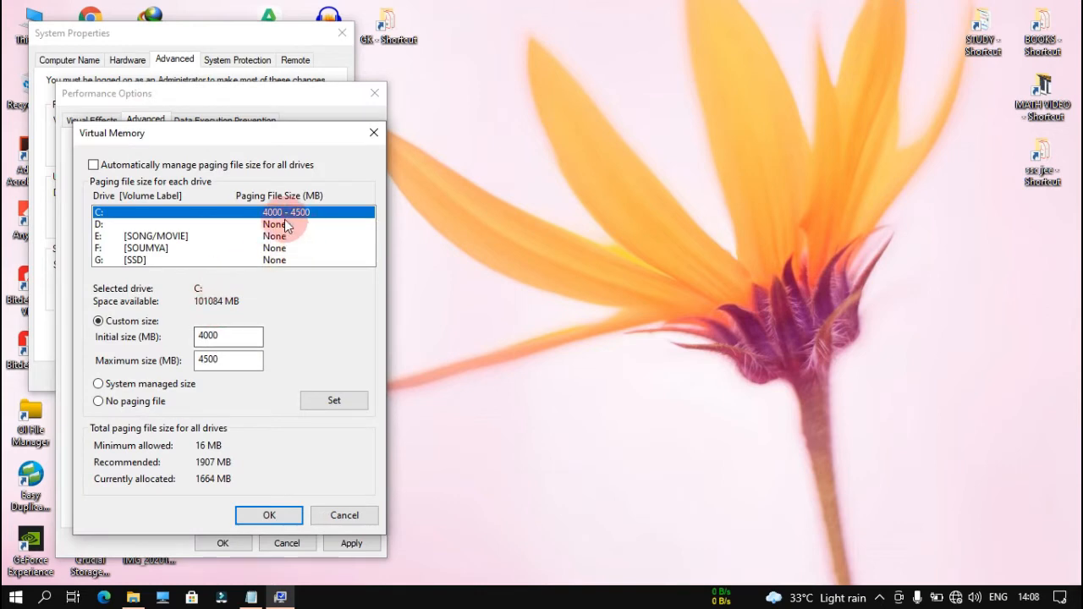
pyautogui.click(96, 166)
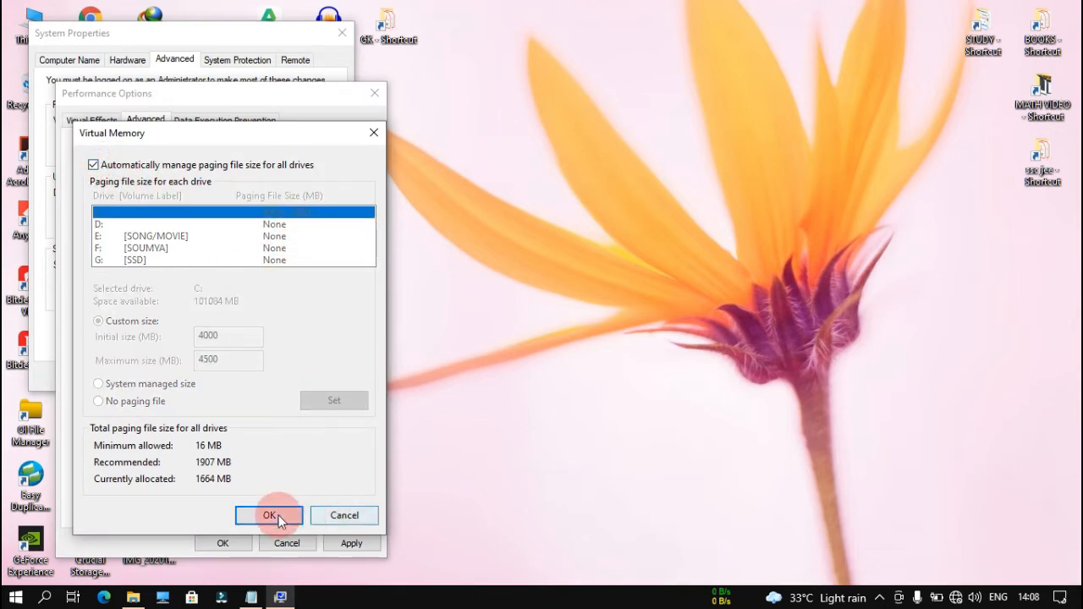
pyautogui.click(269, 515)
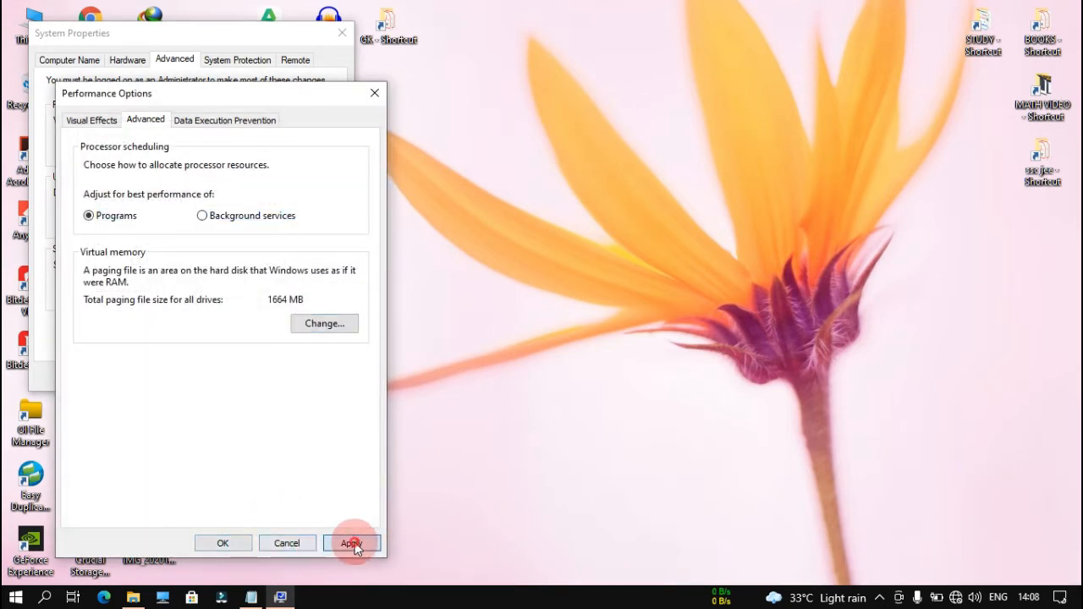
pyautogui.click(224, 542)
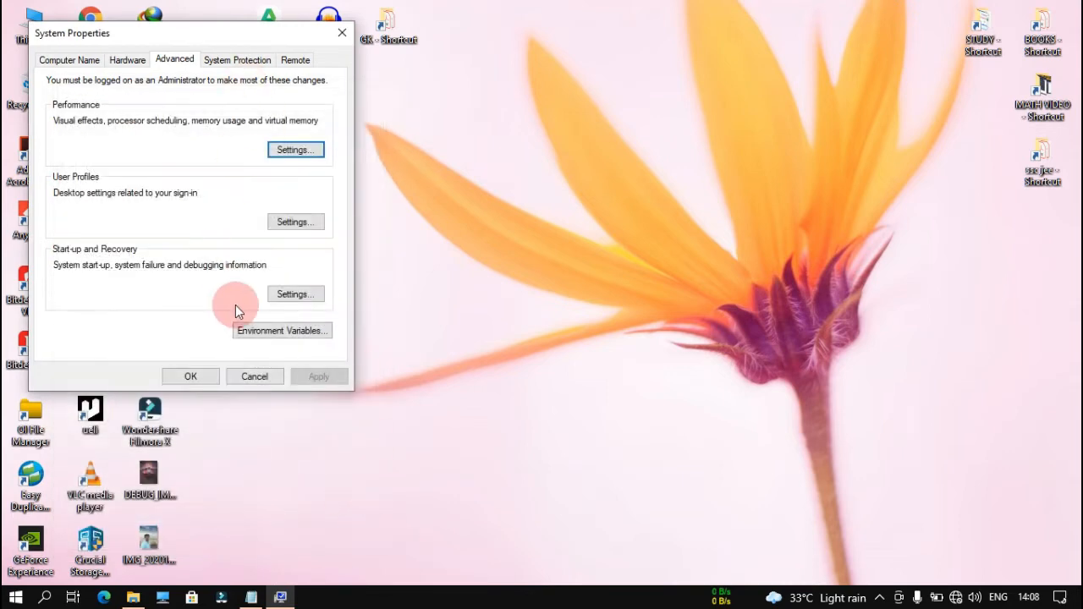
pyautogui.click(190, 376)
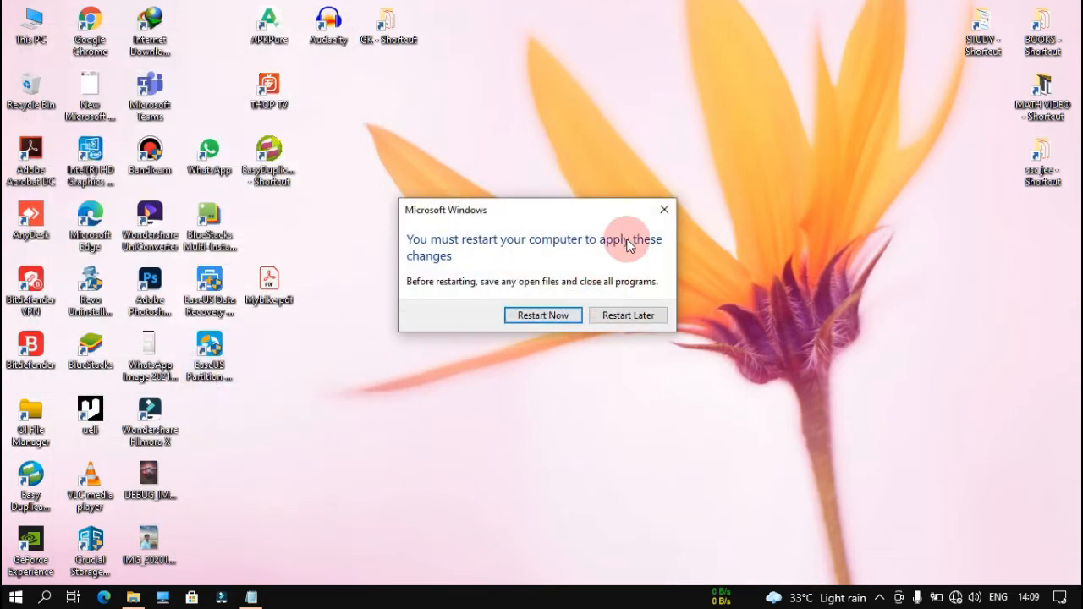
pyautogui.click(664, 209)
# - Refresh the desktop three times
pyautogui.rightClick(472, 203)
pyautogui.click(515, 250)
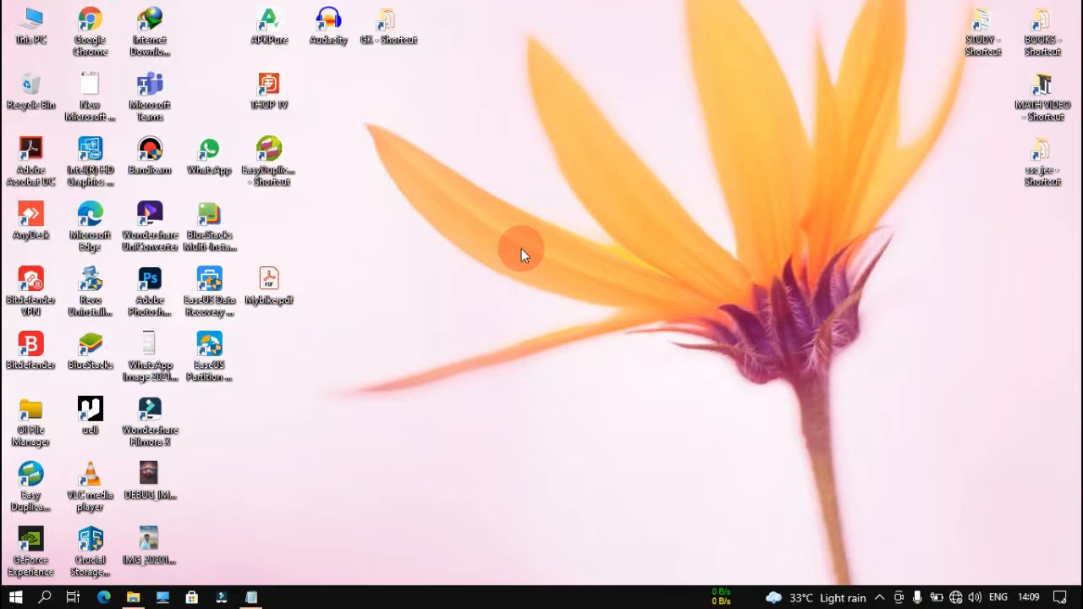
pyautogui.rightClick(600, 205)
pyautogui.click(636, 252)
pyautogui.rightClick(542, 168)
pyautogui.click(604, 217)
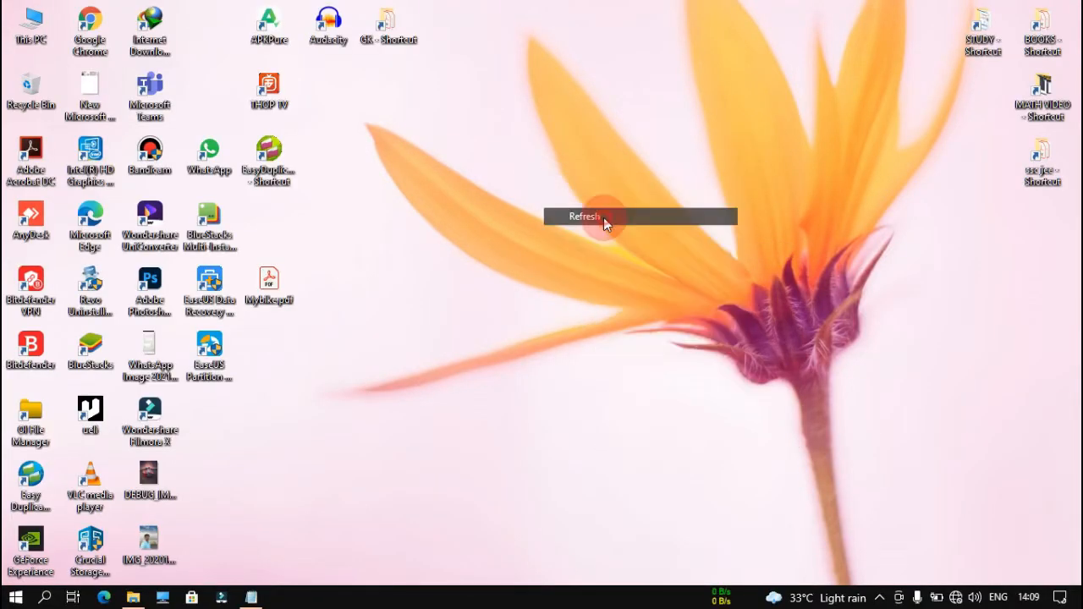
# - Search Windows for "control" and open Control Panel's "Uninstall a program" page
pyautogui.click(45, 599)
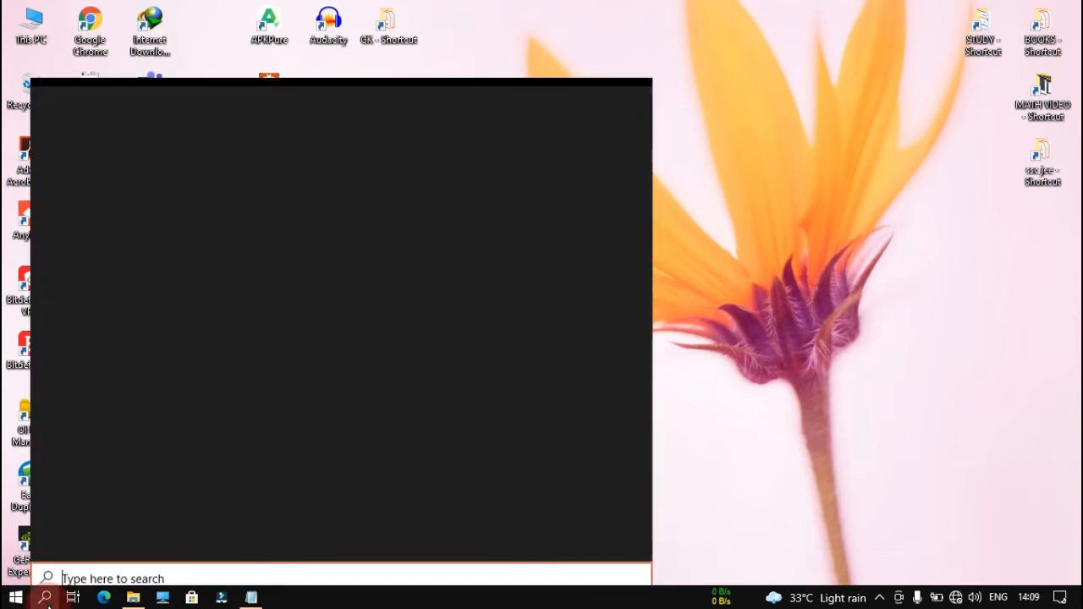
pyautogui.write('control')
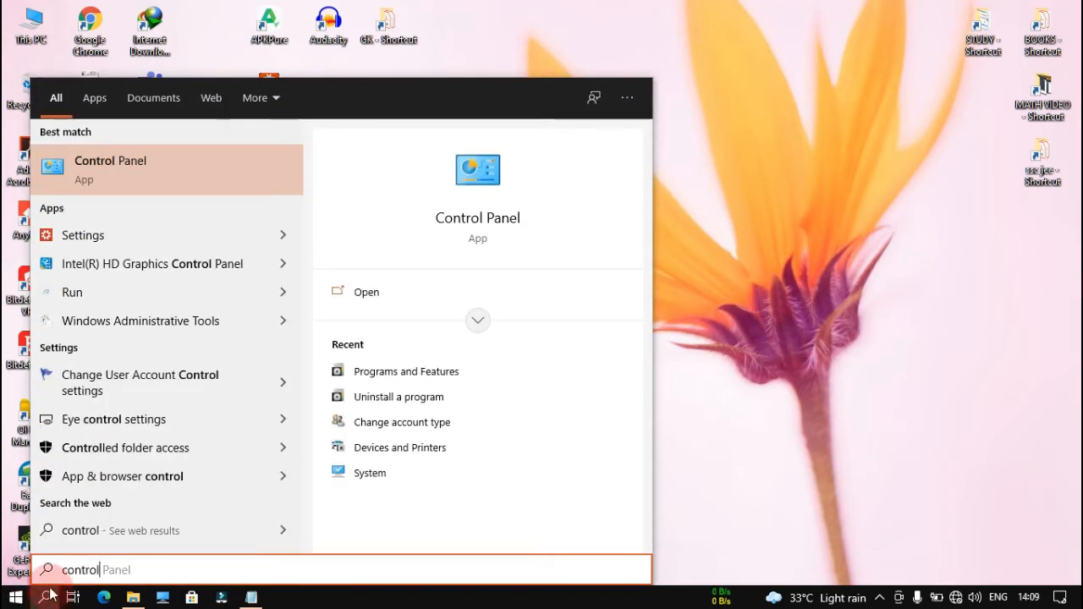
pyautogui.click(370, 402)
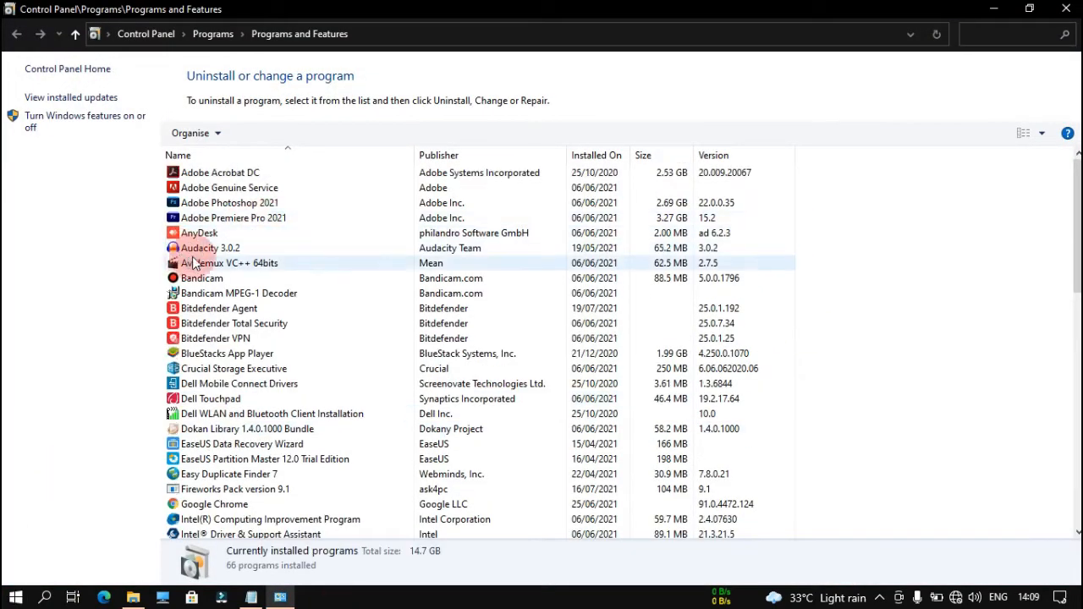
# - Look through the full list of installed programs for software that is not needed and could be uninstalled
pyautogui.click(242, 267)
pyautogui.scroll(-2, 224, 413)
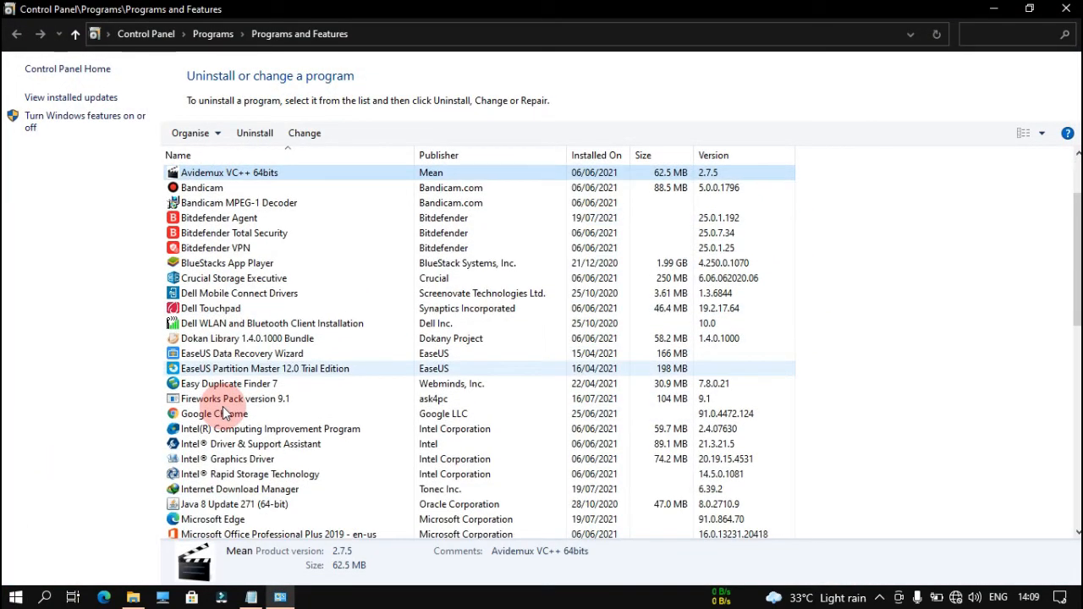
pyautogui.scroll(-10, 225, 413)
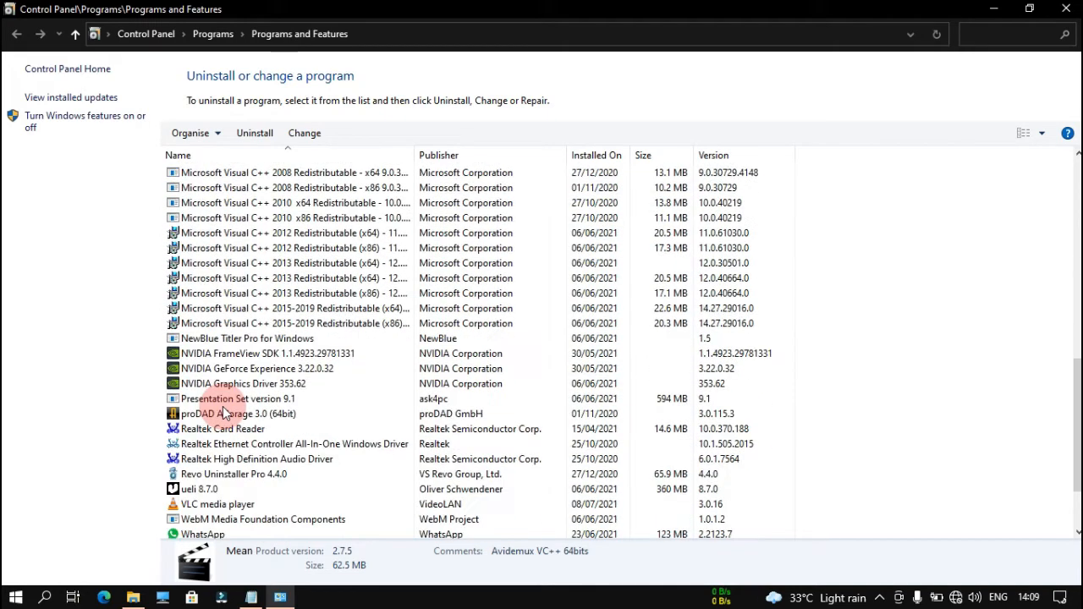
pyautogui.scroll(-2, 225, 414)
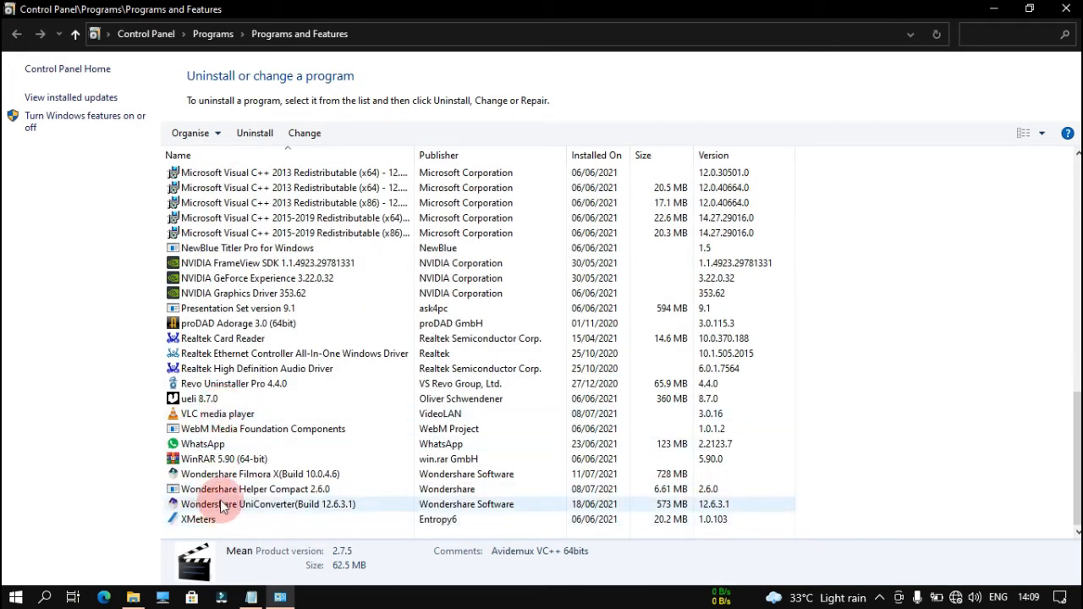
pyautogui.click(222, 323)
pyautogui.click(226, 310)
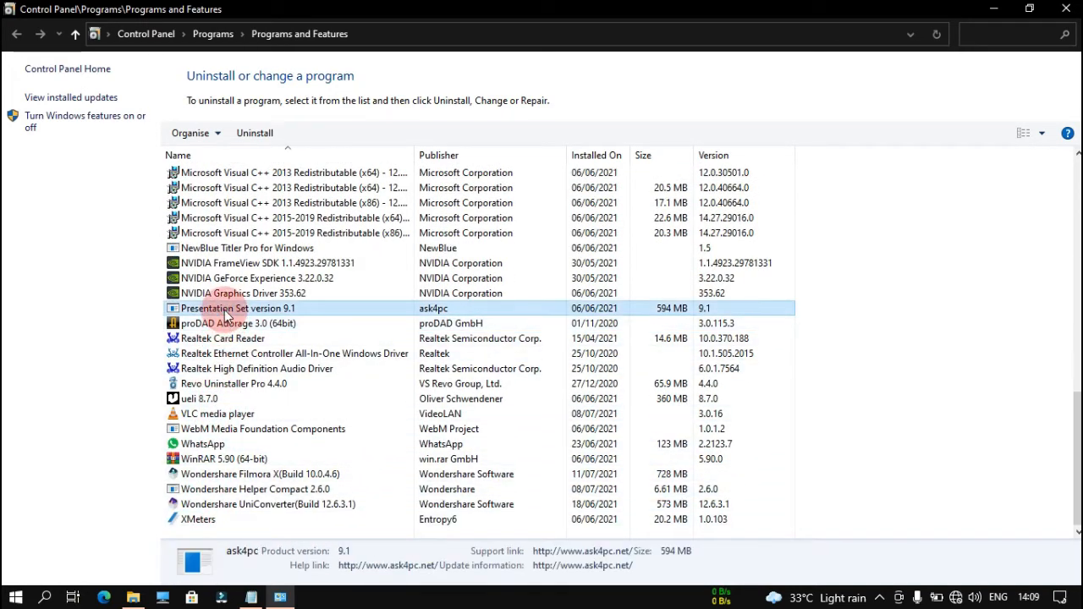
pyautogui.scroll(7, 226, 315)
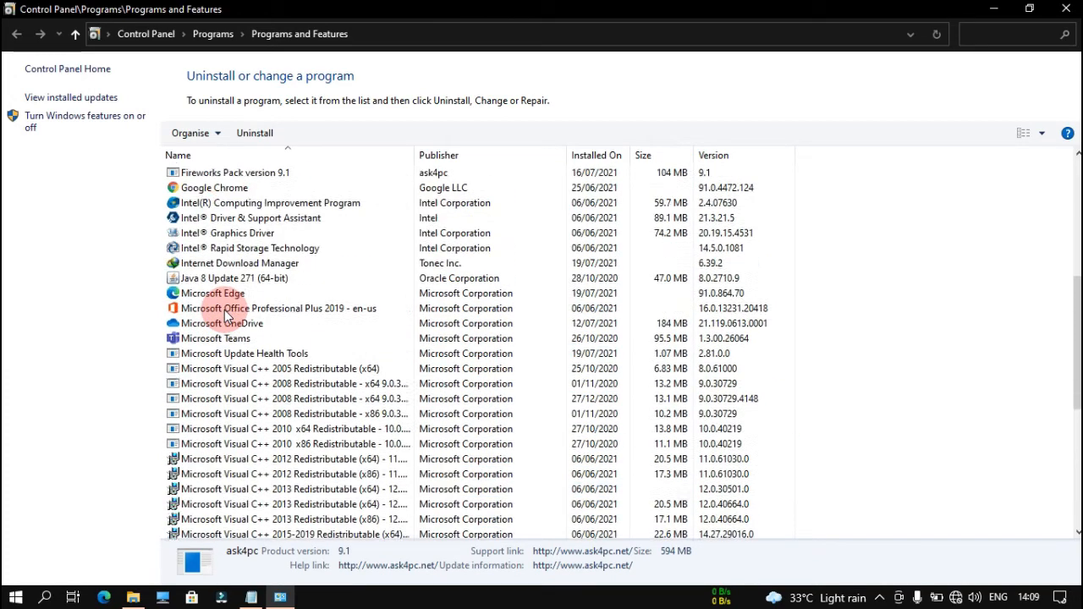
pyautogui.scroll(7, 225, 310)
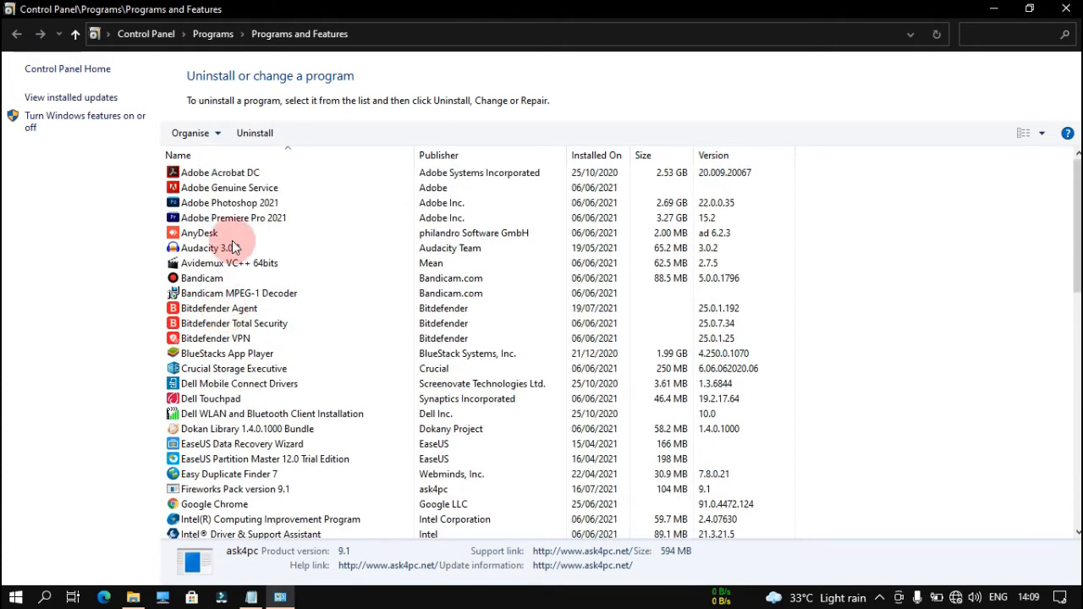
pyautogui.click(241, 203)
pyautogui.click(228, 233)
pyautogui.click(230, 323)
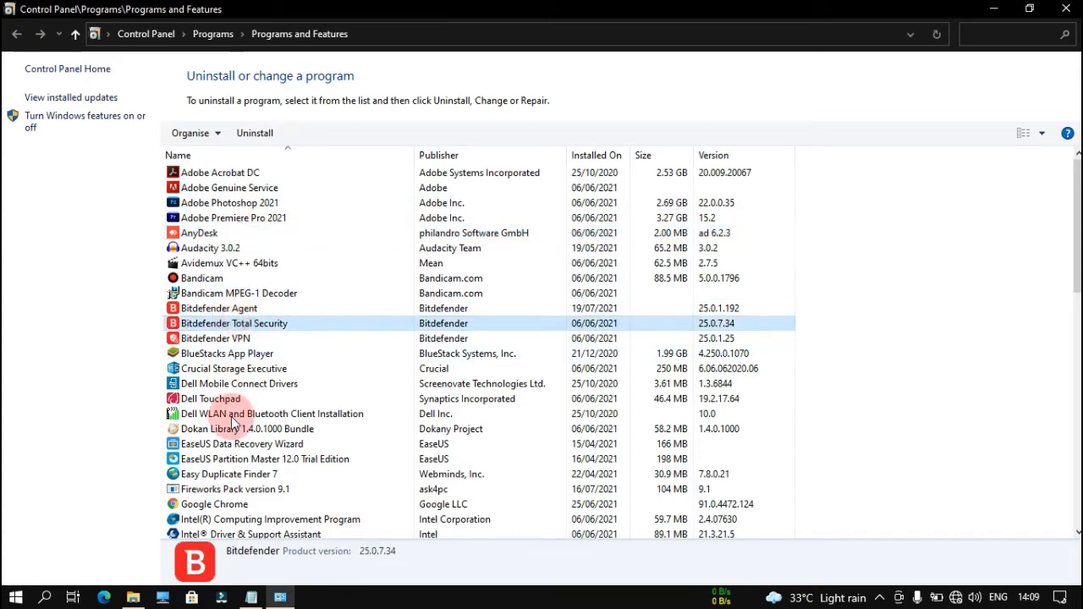
# - Finish looking through the installed programs and check the battery's power mode for plugged-in use
pyautogui.click(232, 415)
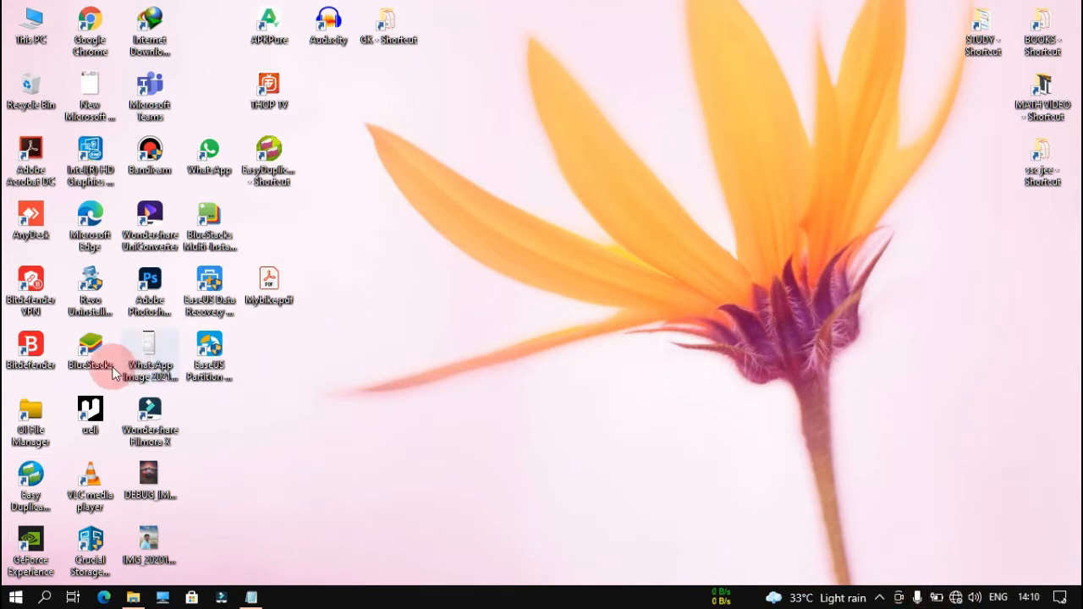
pyautogui.click(936, 598)
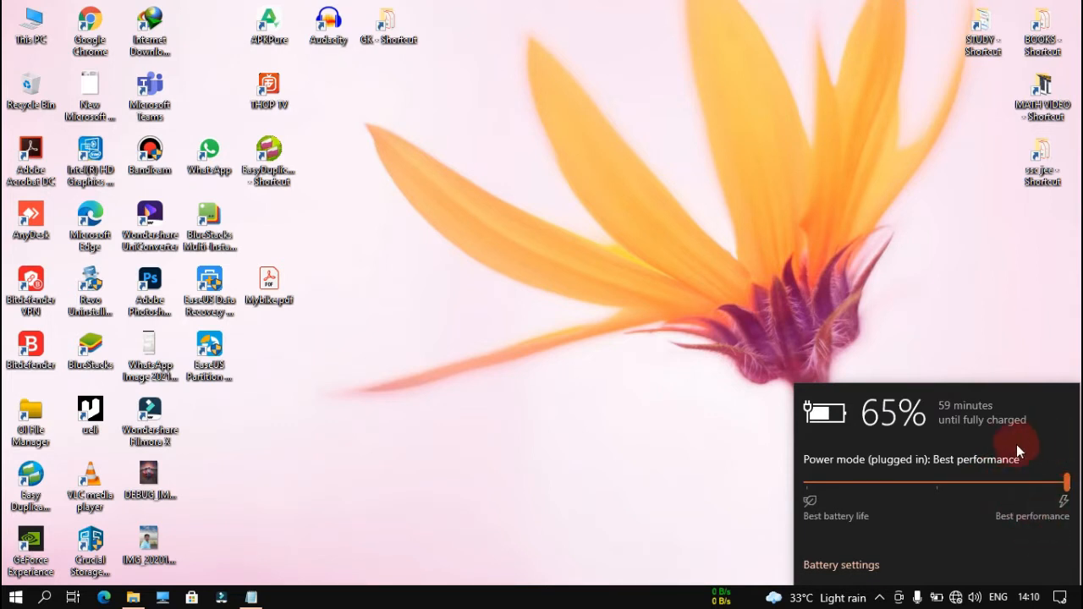
pyautogui.click(781, 392)
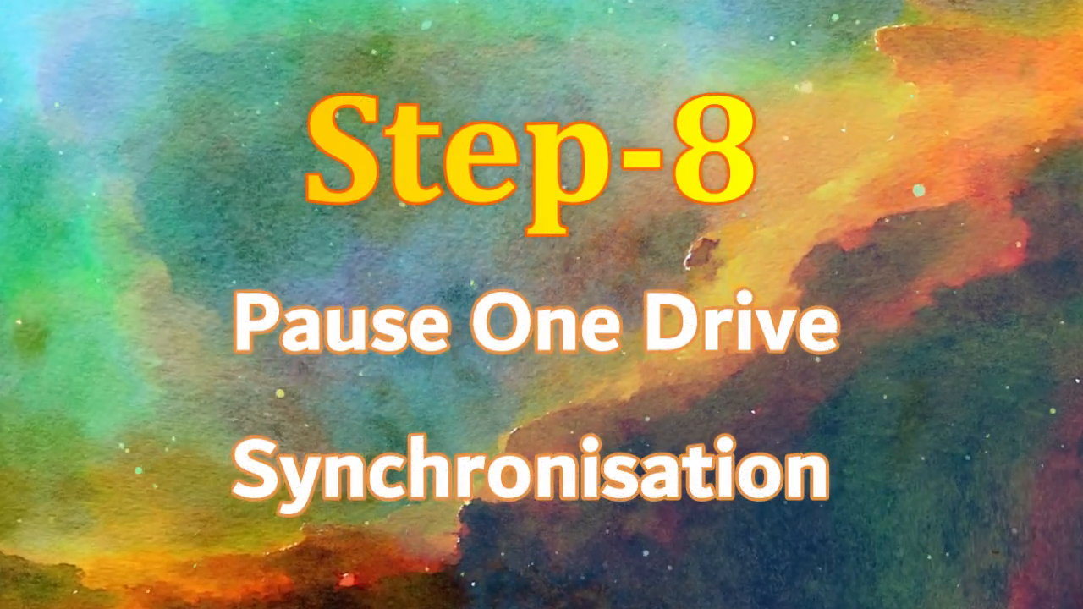
# - Connect to the Wi-Fi network and open OneDrive's Help & Settings menu to check its syncing options
pyautogui.click(881, 598)
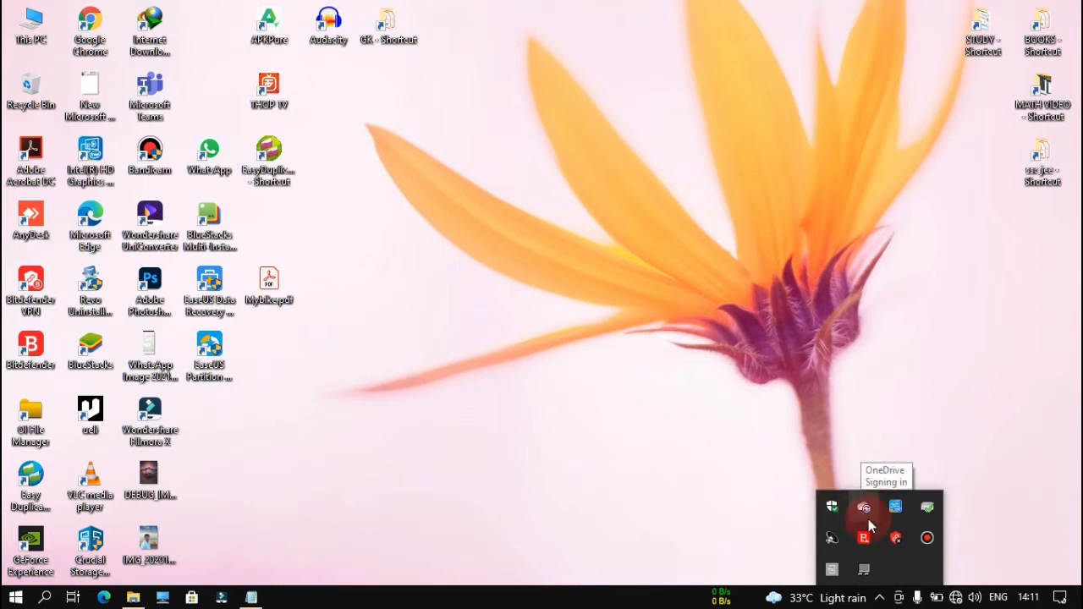
pyautogui.click(956, 600)
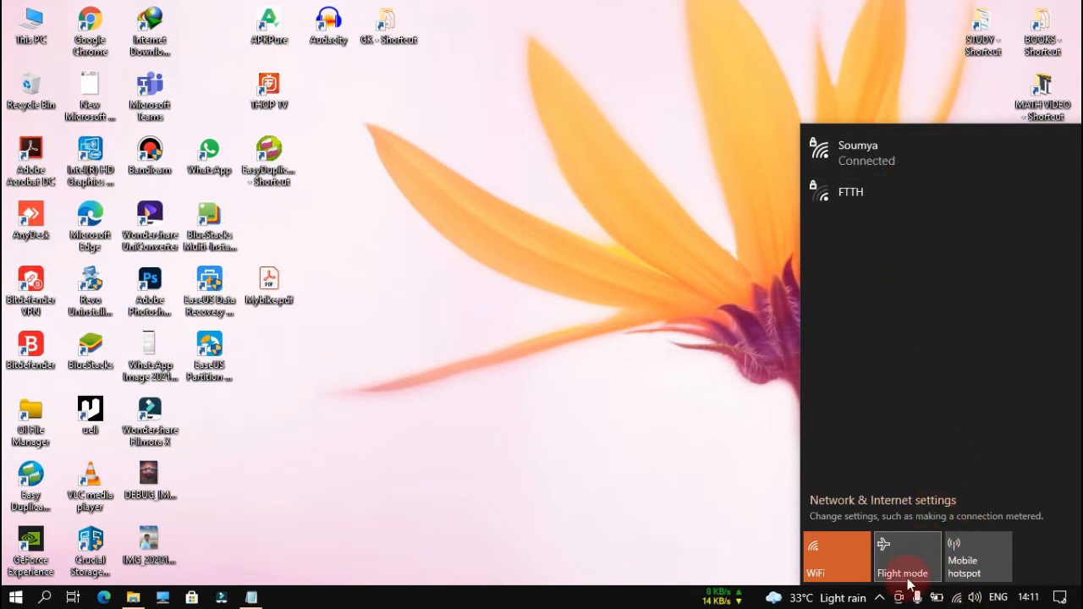
pyautogui.click(880, 598)
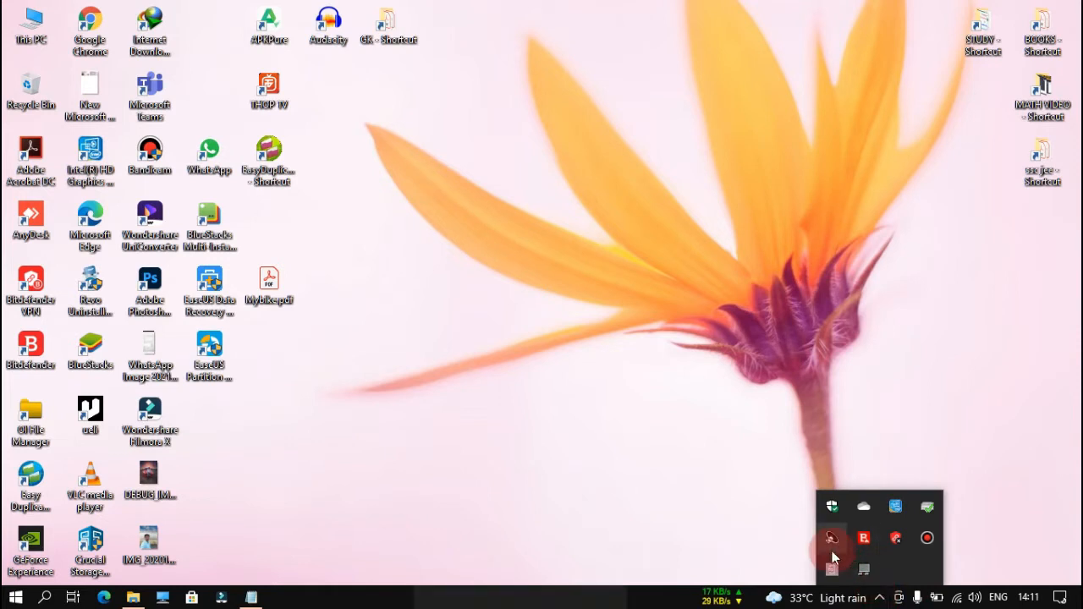
pyautogui.click(881, 599)
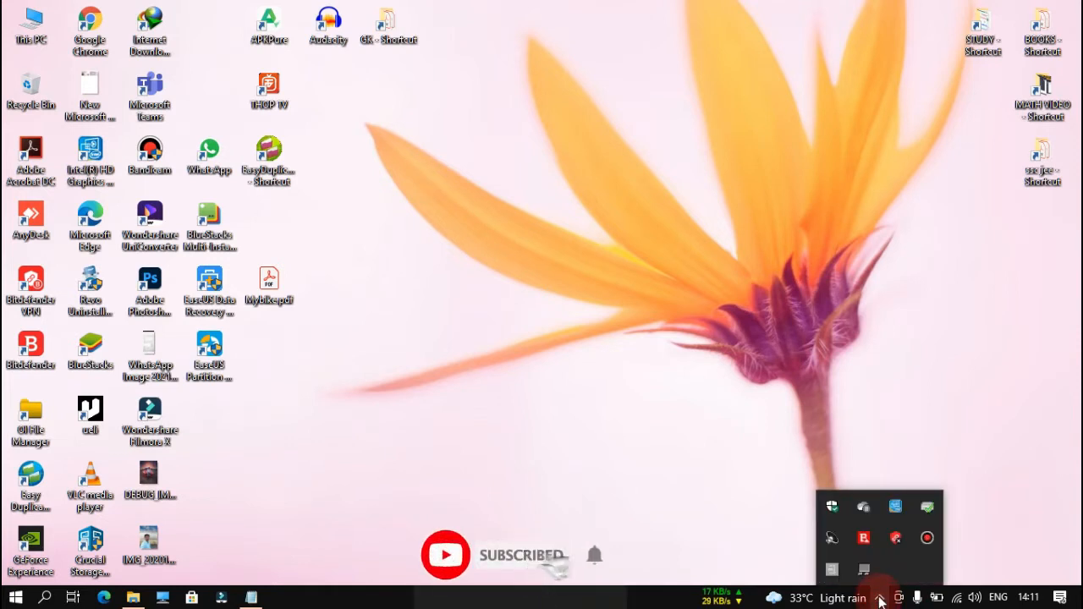
pyautogui.rightClick(859, 514)
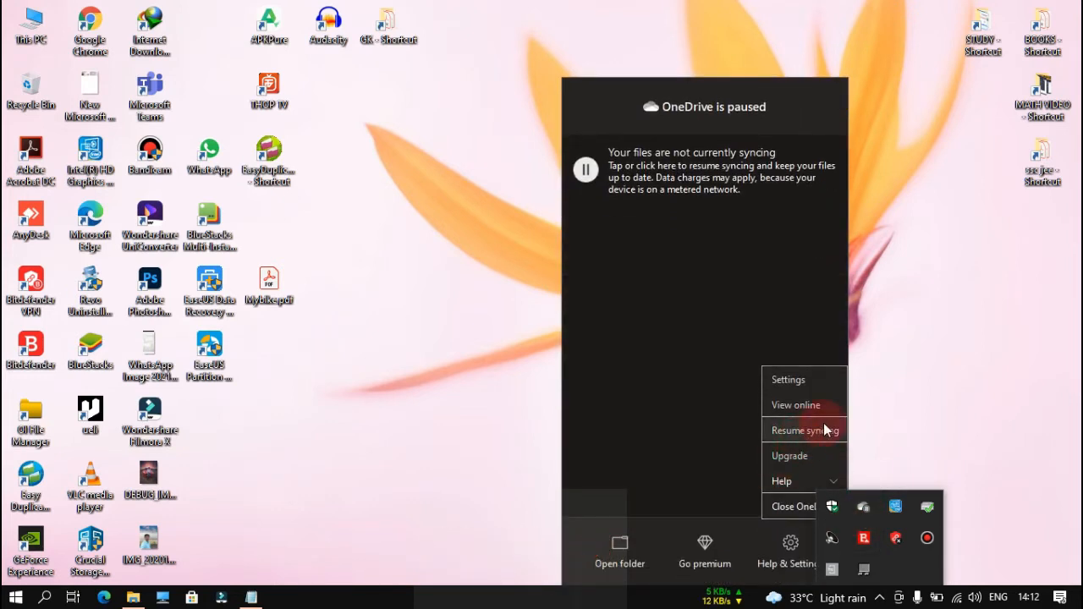
pyautogui.click(792, 487)
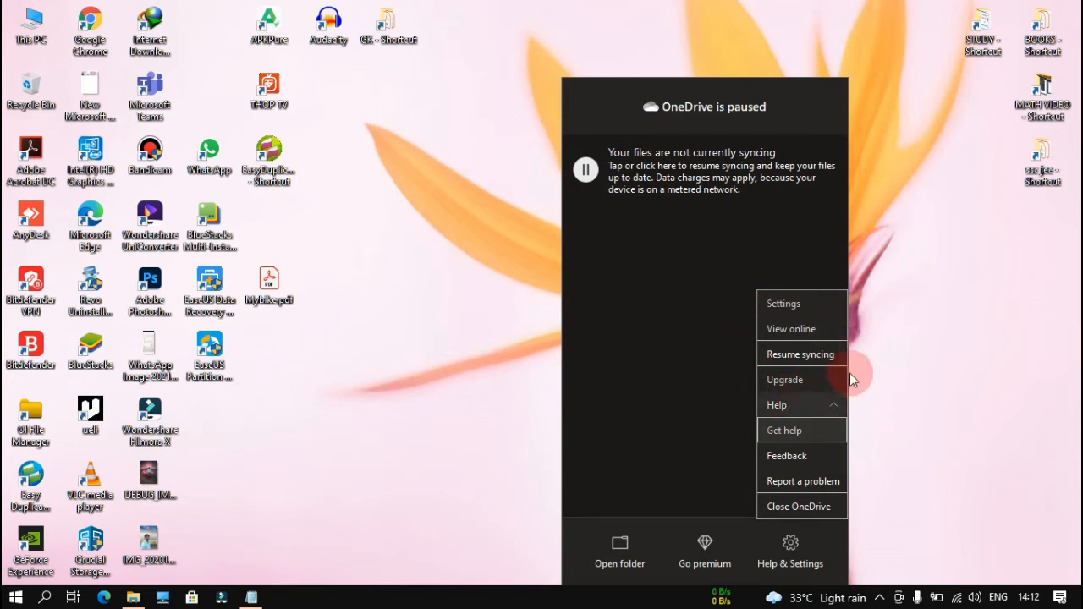
# - Clear all notifications, including the OneDrive metered network one, and check the OneDrive icon among the hidden tray icons
pyautogui.click(1060, 598)
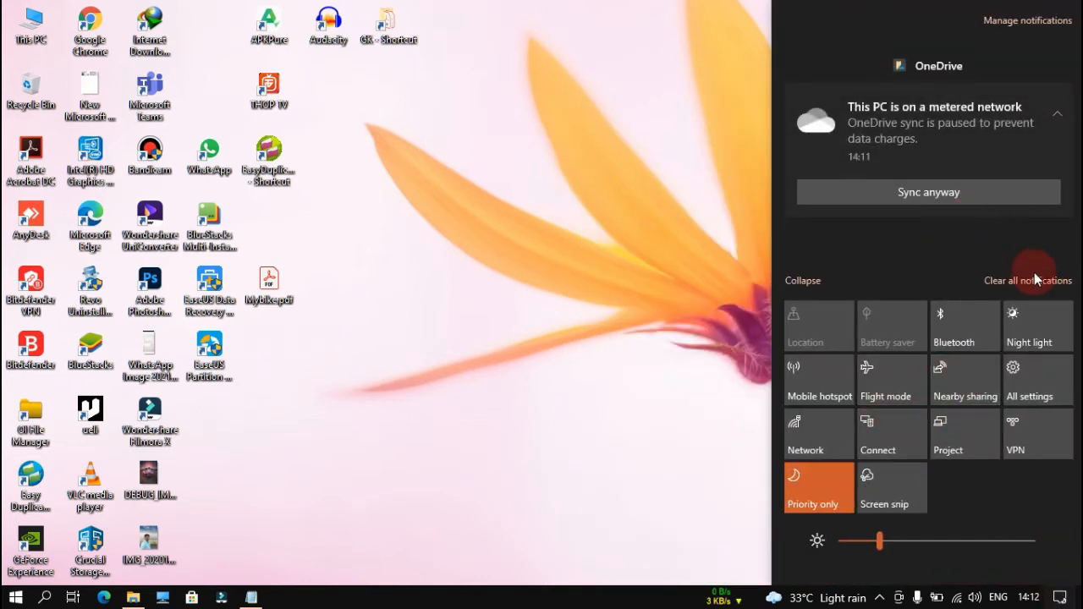
pyautogui.click(1035, 280)
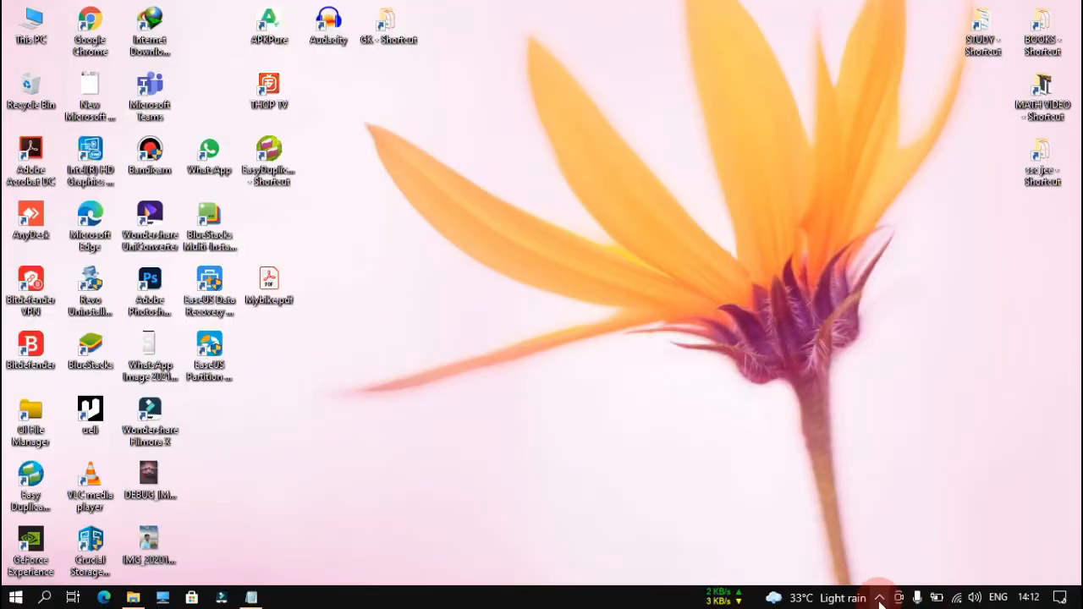
pyautogui.click(882, 597)
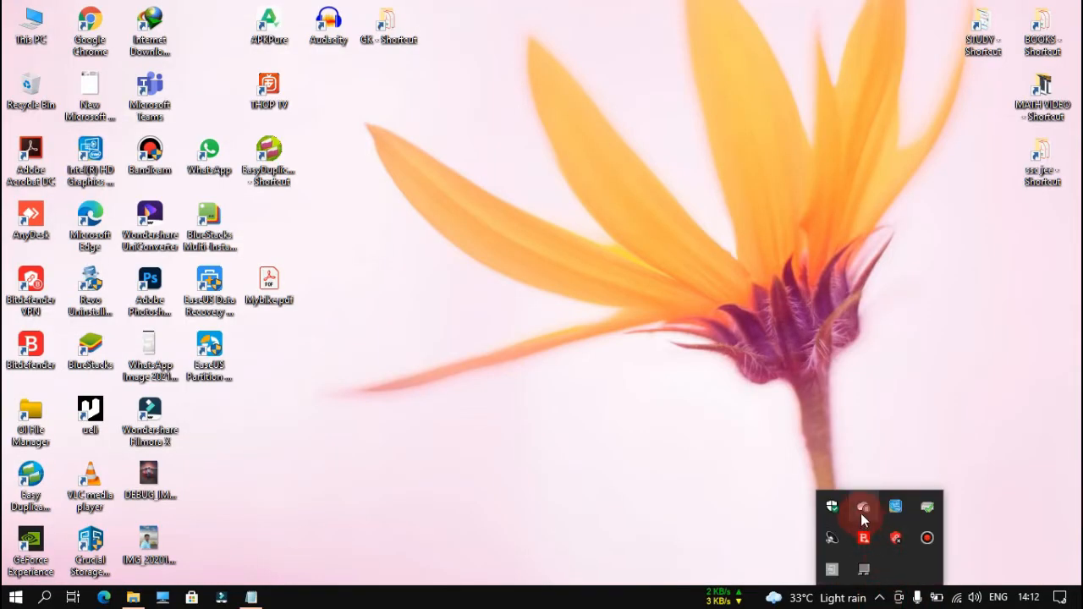
pyautogui.click(598, 316)
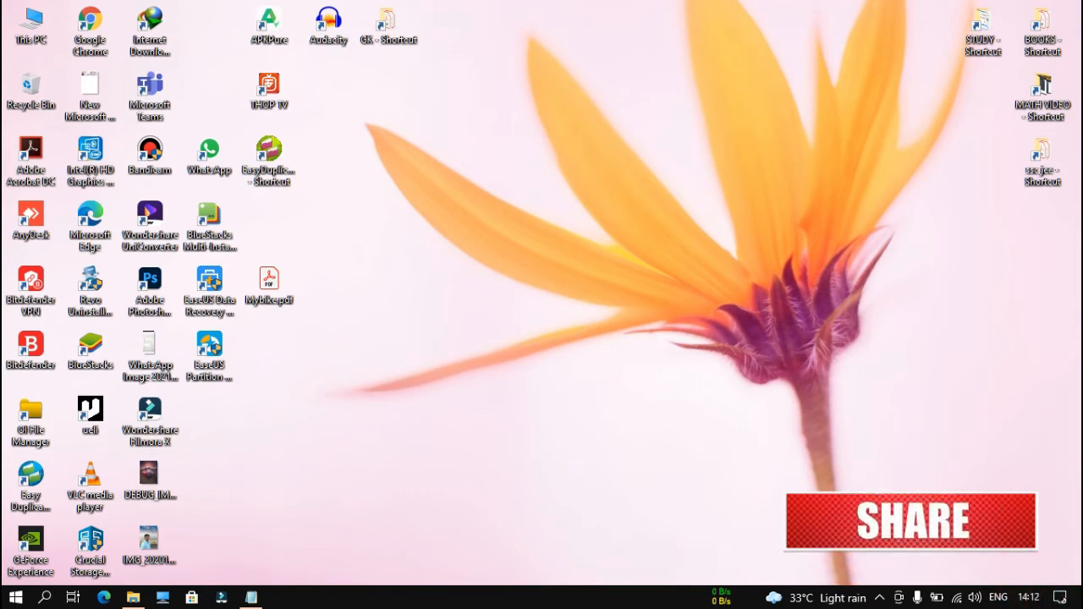
# - Open the Update & Security page in Windows Settings
pyautogui.click(1060, 598)
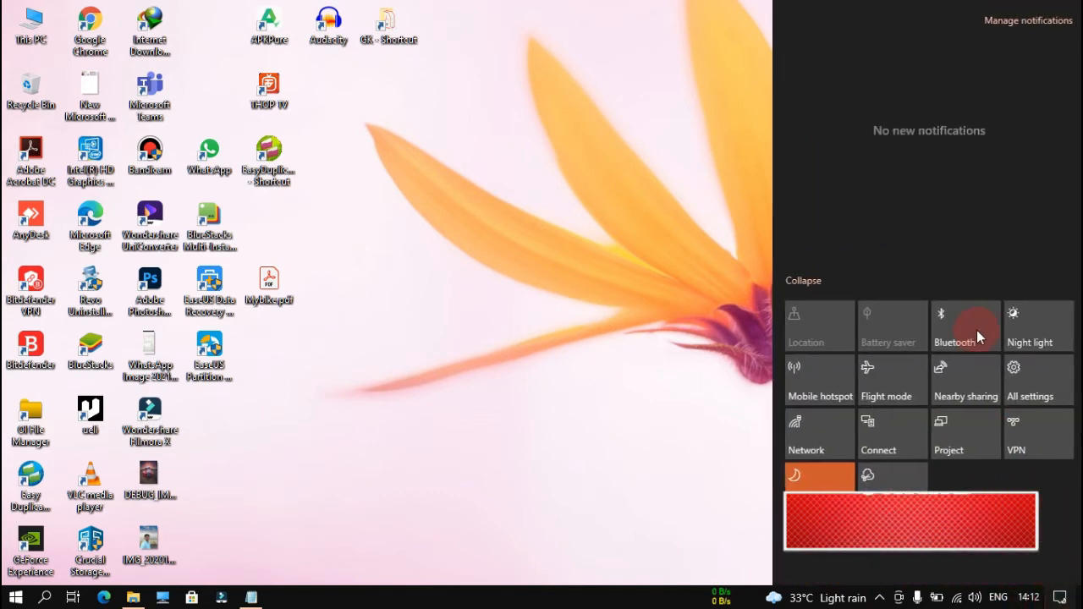
pyautogui.click(1016, 389)
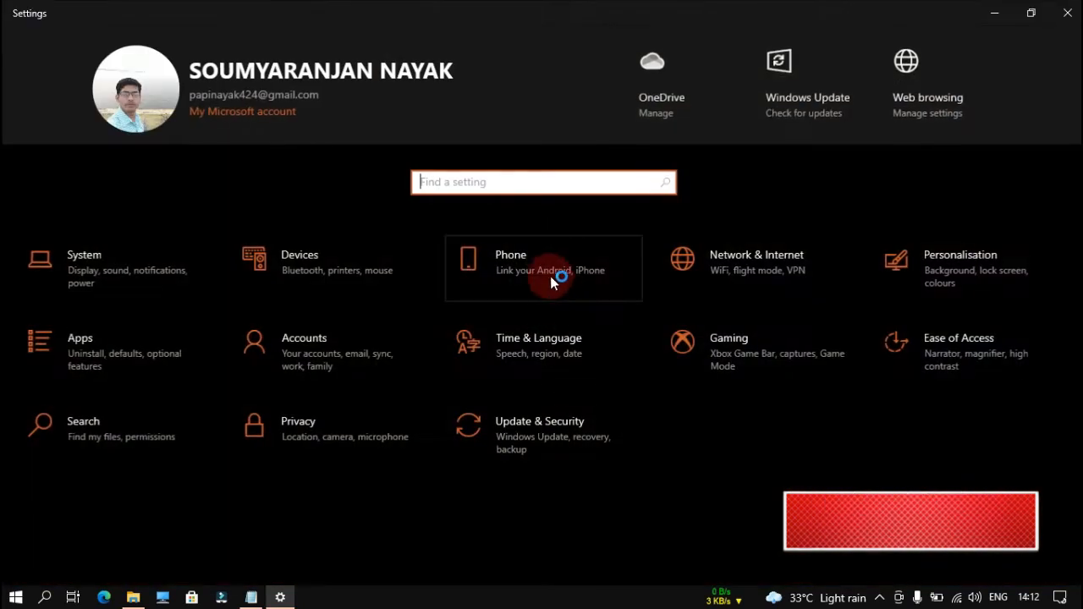
pyautogui.click(552, 441)
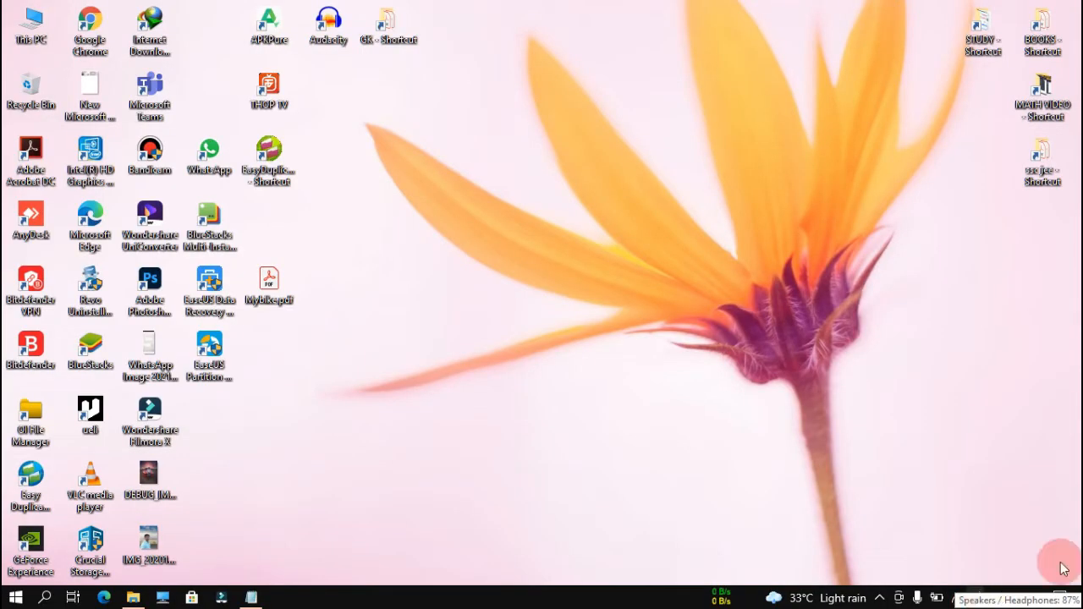
# - Open the properties of Local Disk (C:) from This PC and start Disk Clean-up for the drive
pyautogui.doubleClick(31, 38)
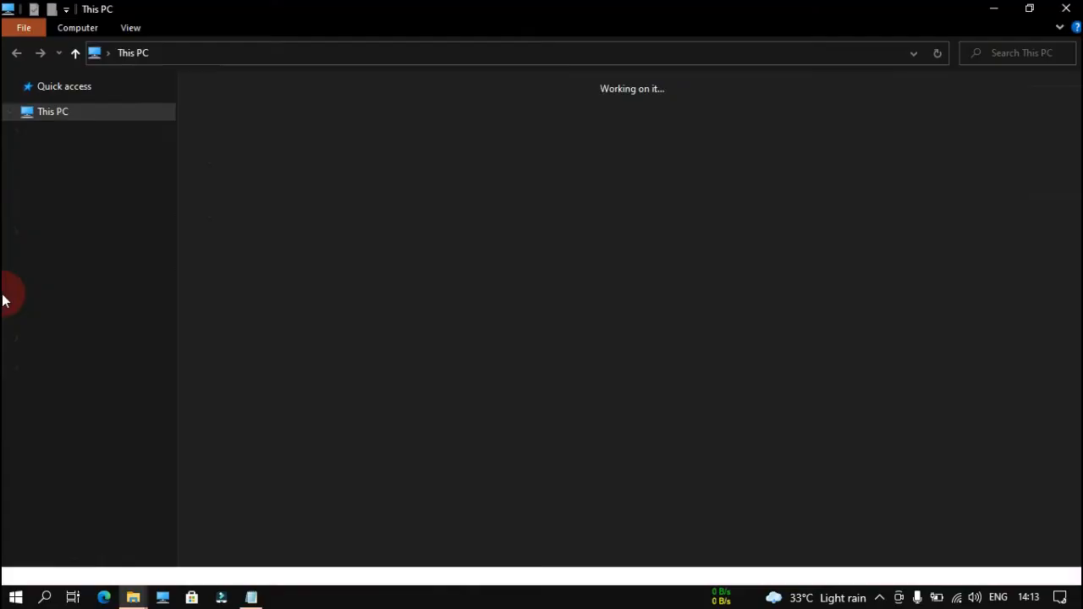
pyautogui.click(312, 222)
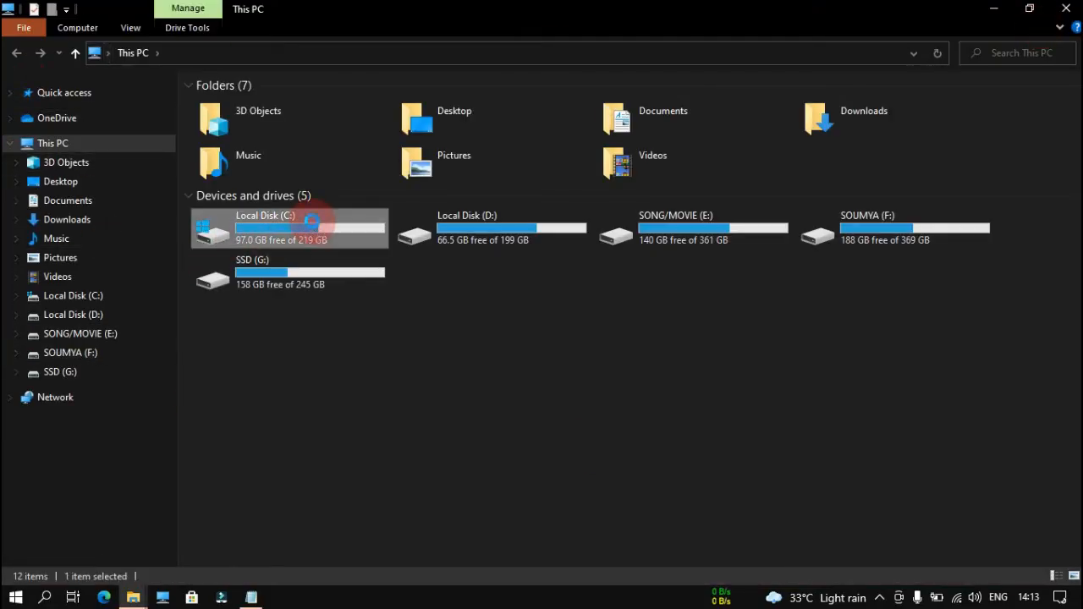
pyautogui.rightClick(312, 222)
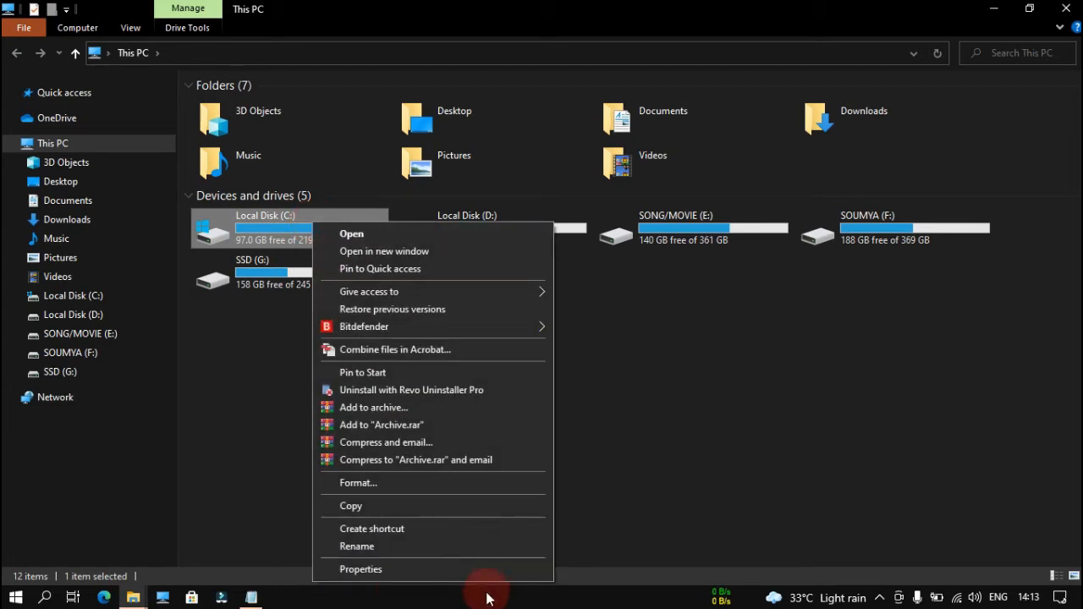
pyautogui.click(390, 576)
pyautogui.click(554, 454)
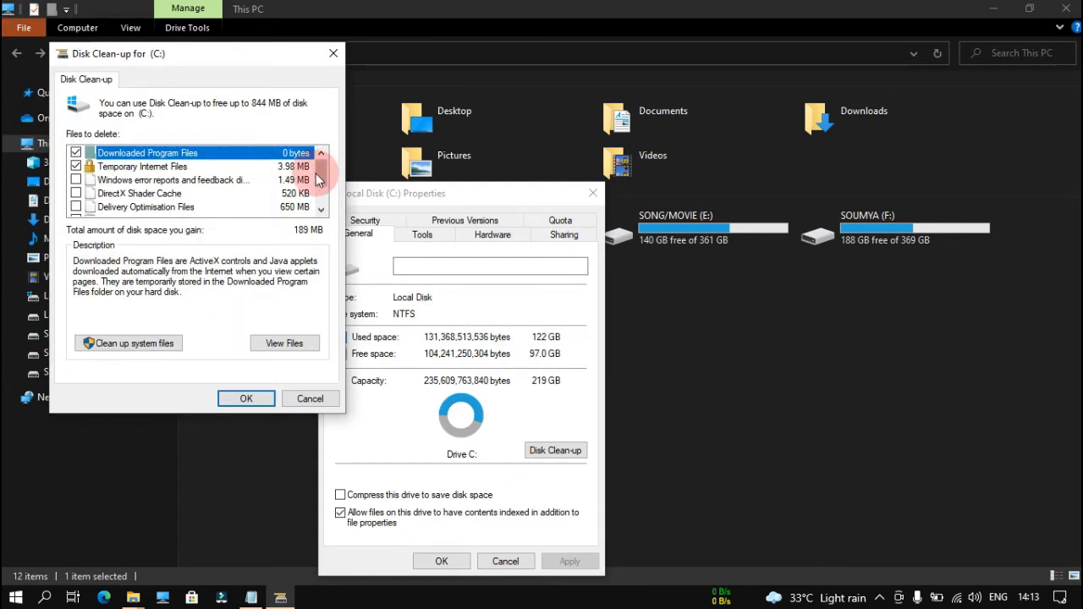
# - Review the deletable file categories for drive C:, extend Disk Clean-up to system files and review the expanded list
pyautogui.moveTo(327, 172); pyautogui.dragTo(327, 196)
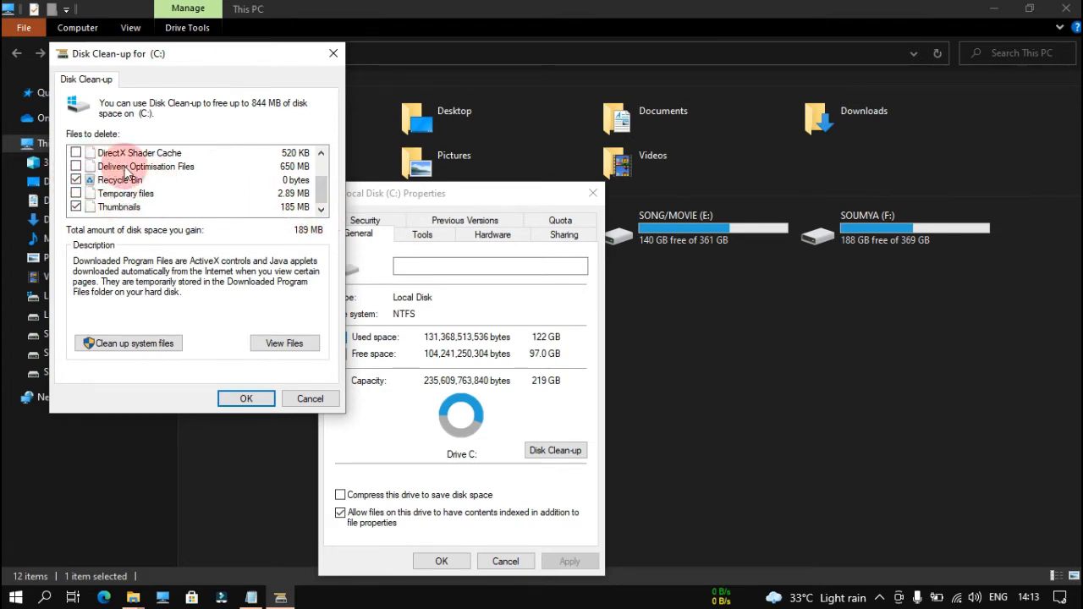
pyautogui.moveTo(322, 182); pyautogui.dragTo(322, 170)
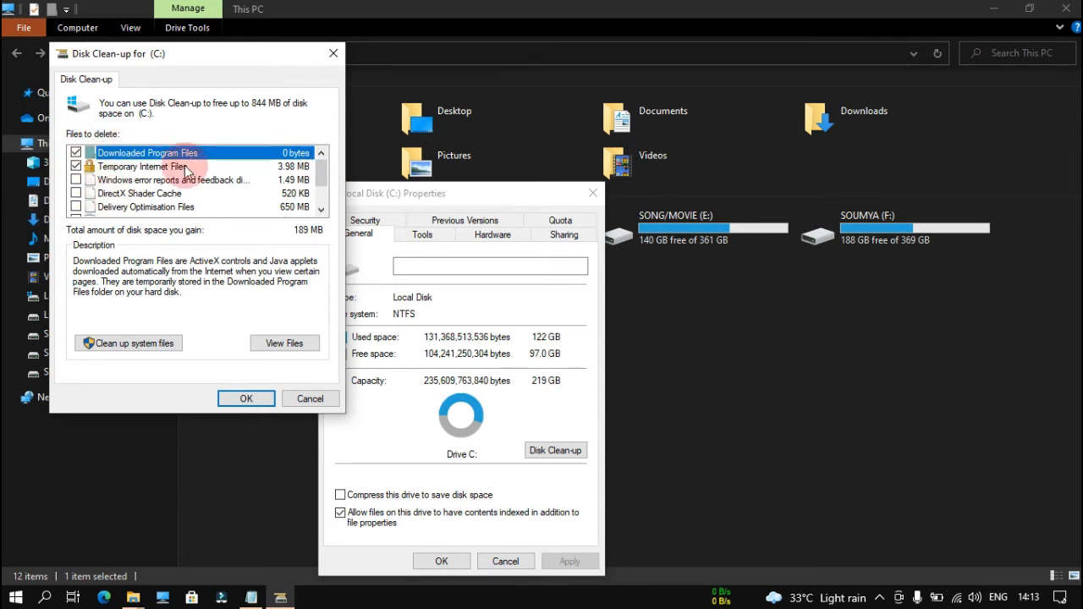
pyautogui.click(104, 347)
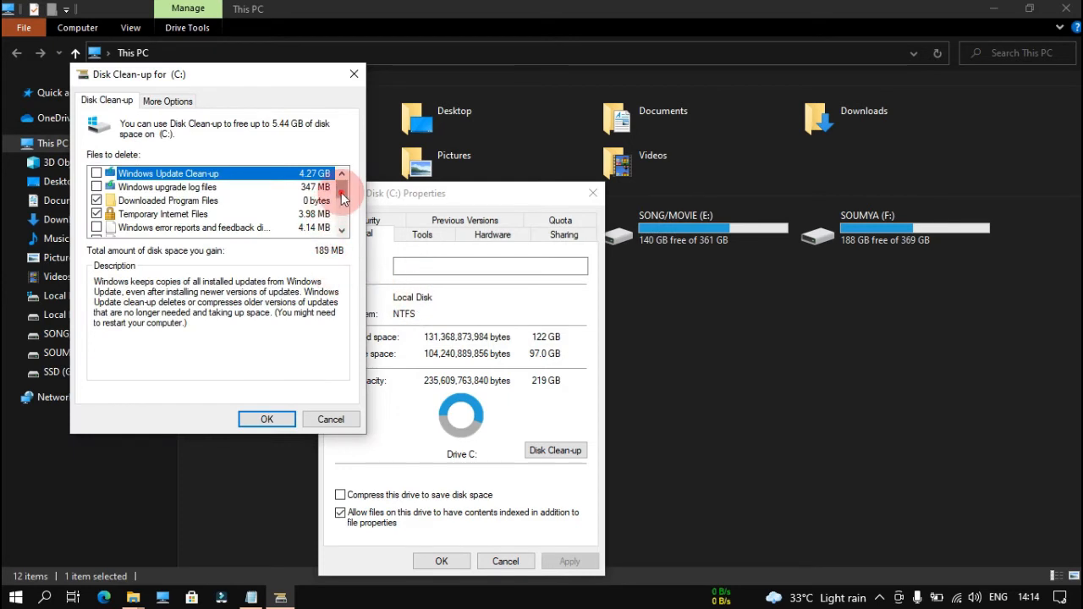
pyautogui.moveTo(341, 192)
pyautogui.mouseDown()
pyautogui.moveTo(347, 240)
pyautogui.moveTo(346, 184)
pyautogui.mouseUp()
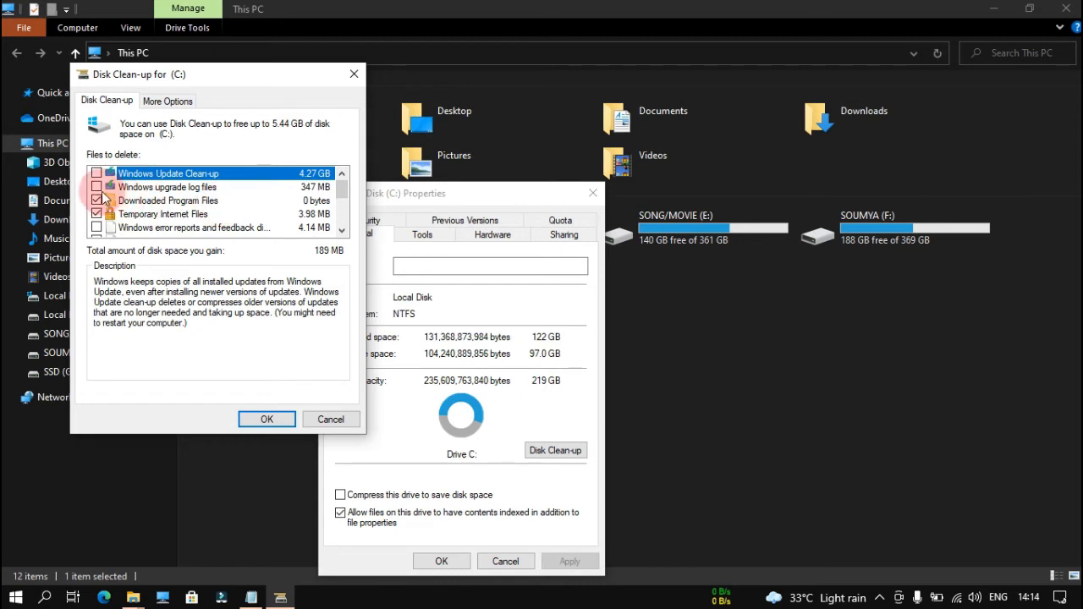
pyautogui.scroll(-3, 153, 207)
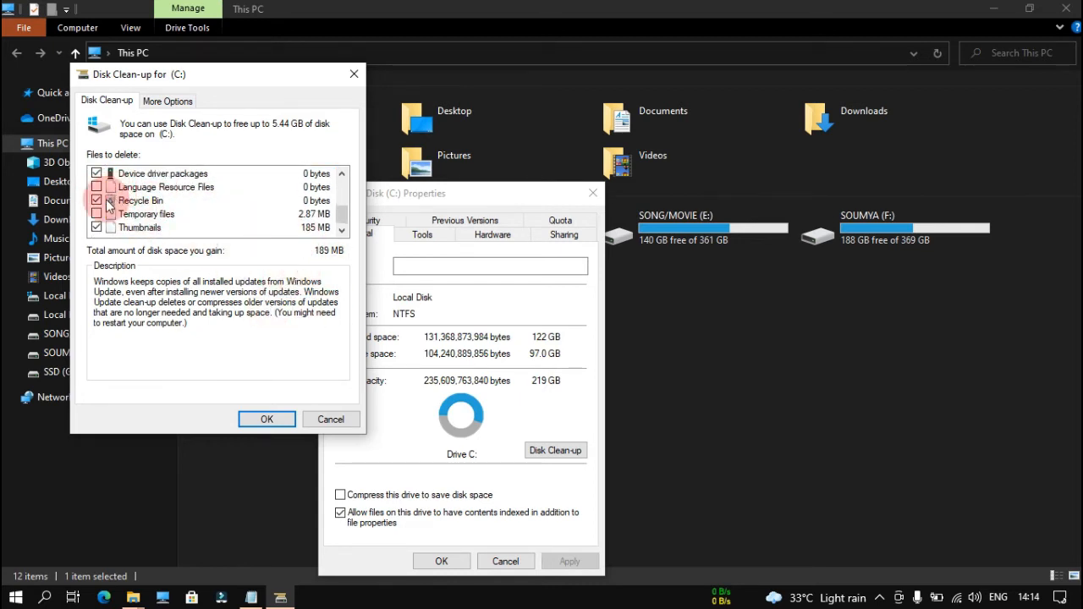
pyautogui.scroll(5, 92, 182)
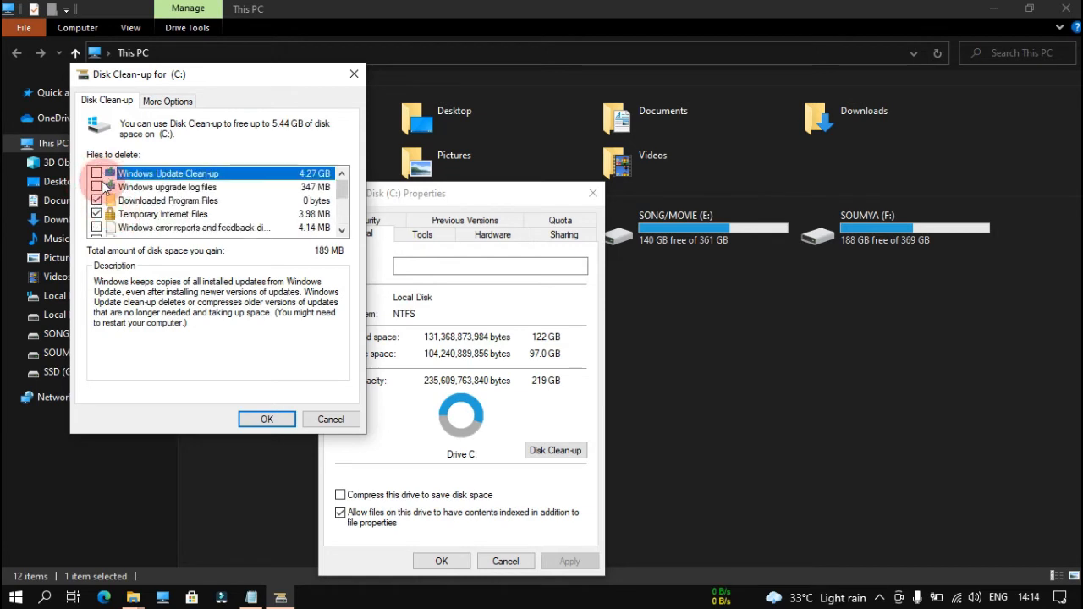
# - Request deletion of the ticked clean-up files, decline the confirmation, and close Disk Clean-up, the drive properties and File Explorer
pyautogui.click(266, 419)
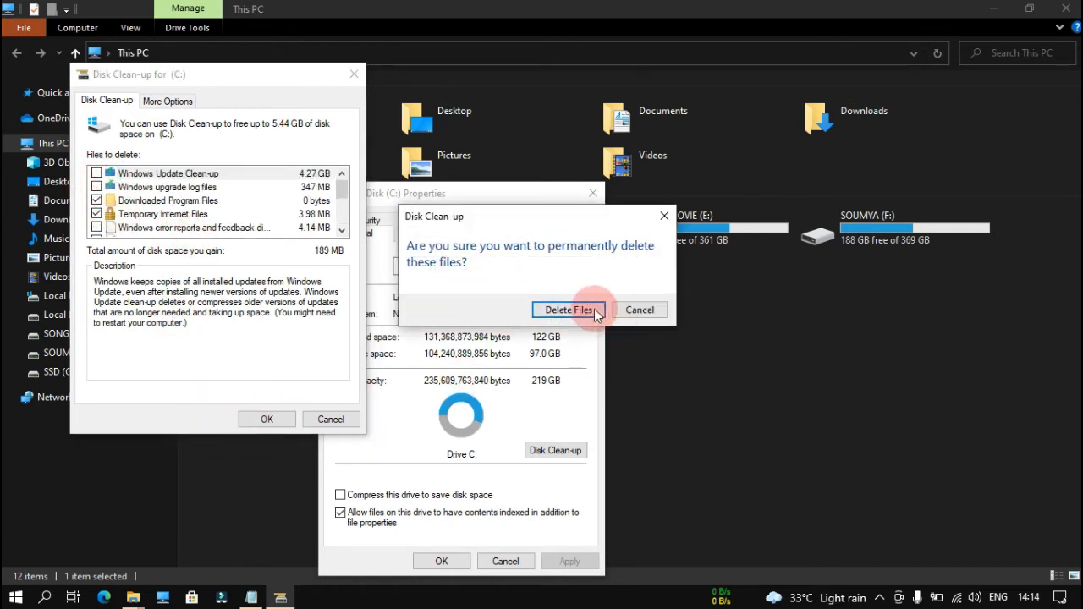
pyautogui.click(640, 310)
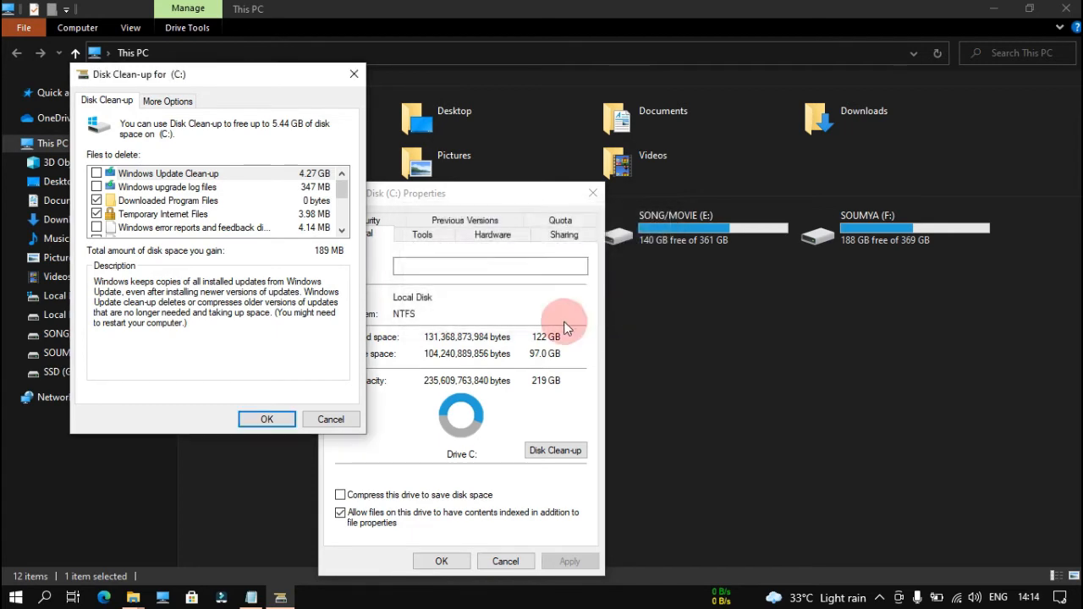
pyautogui.click(330, 419)
pyautogui.click(591, 201)
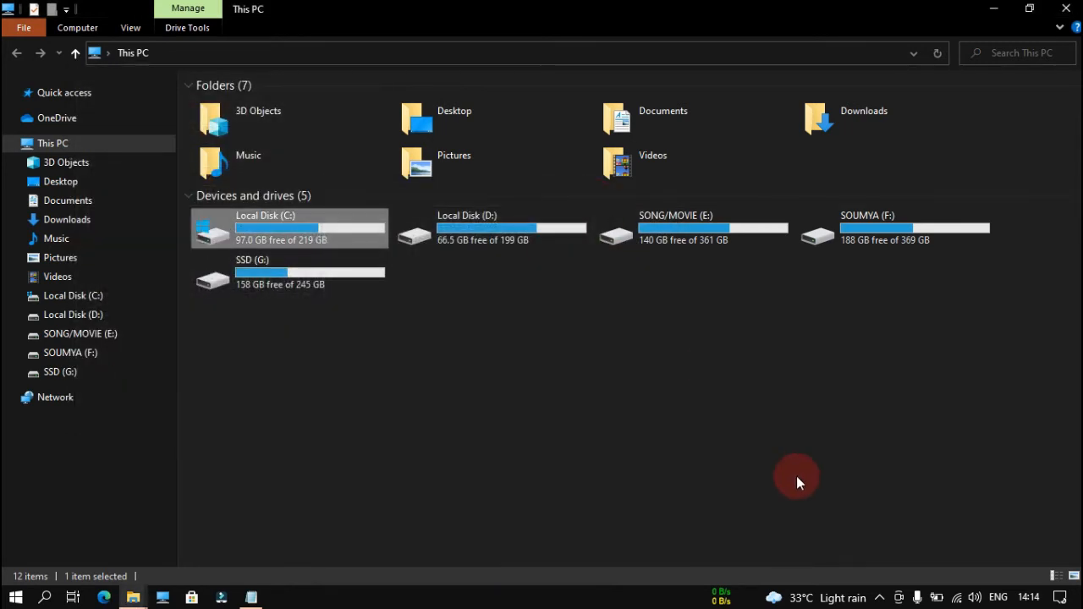
pyautogui.click(1068, 11)
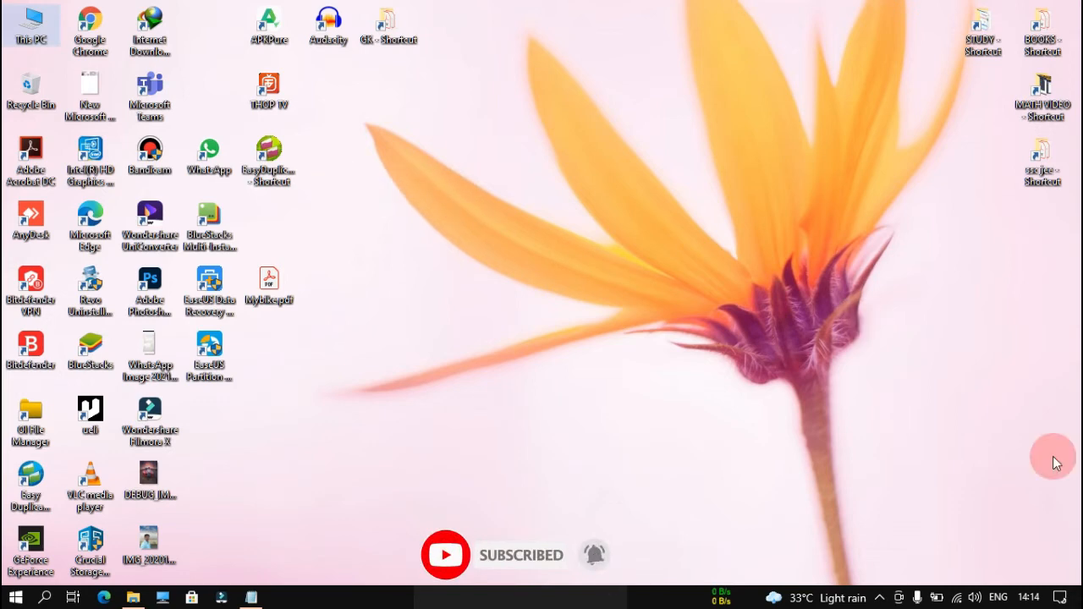
# - Open the advanced options of Windows Update and examine the update, notification and pause settings
pyautogui.click(1064, 599)
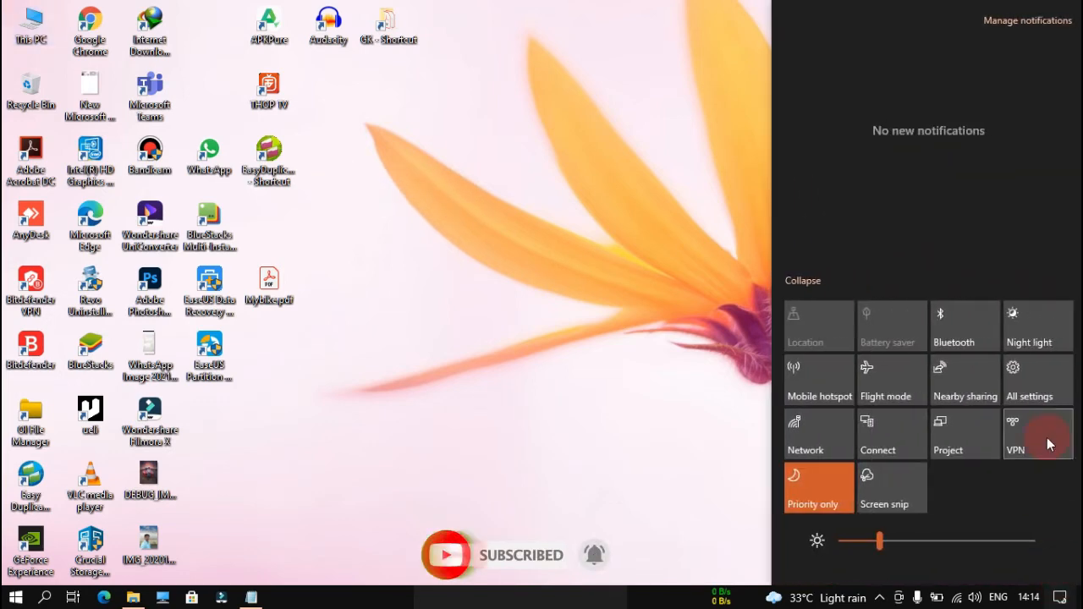
pyautogui.click(1043, 386)
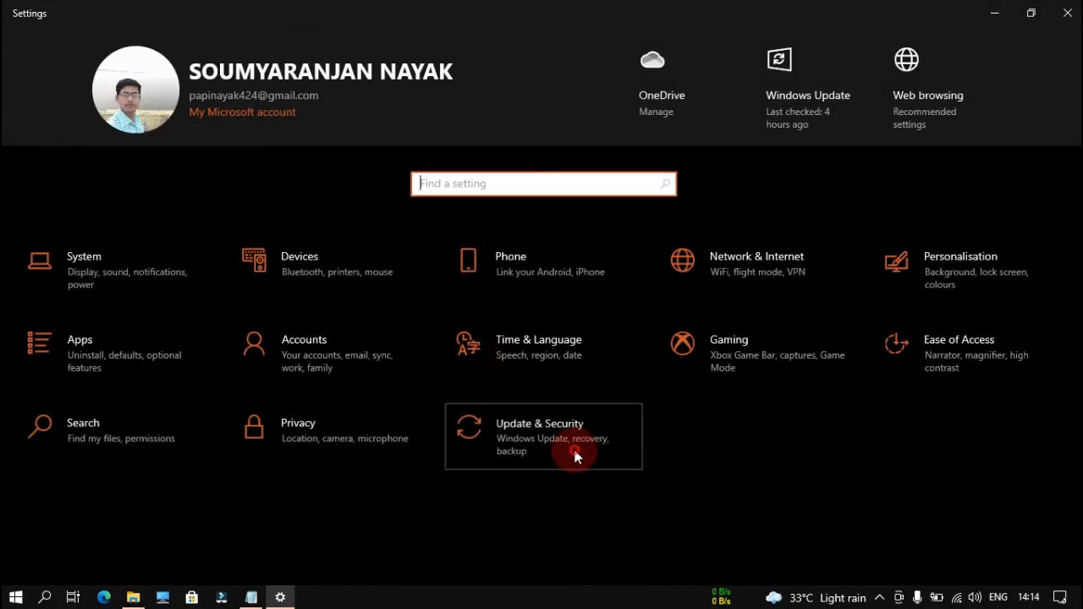
pyautogui.click(575, 453)
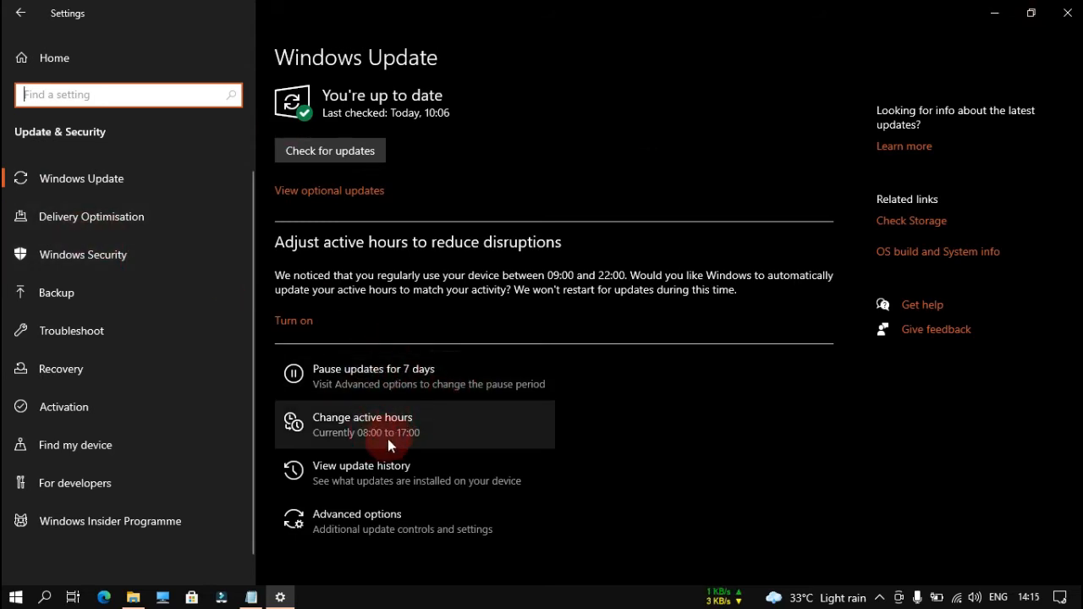
pyautogui.click(372, 525)
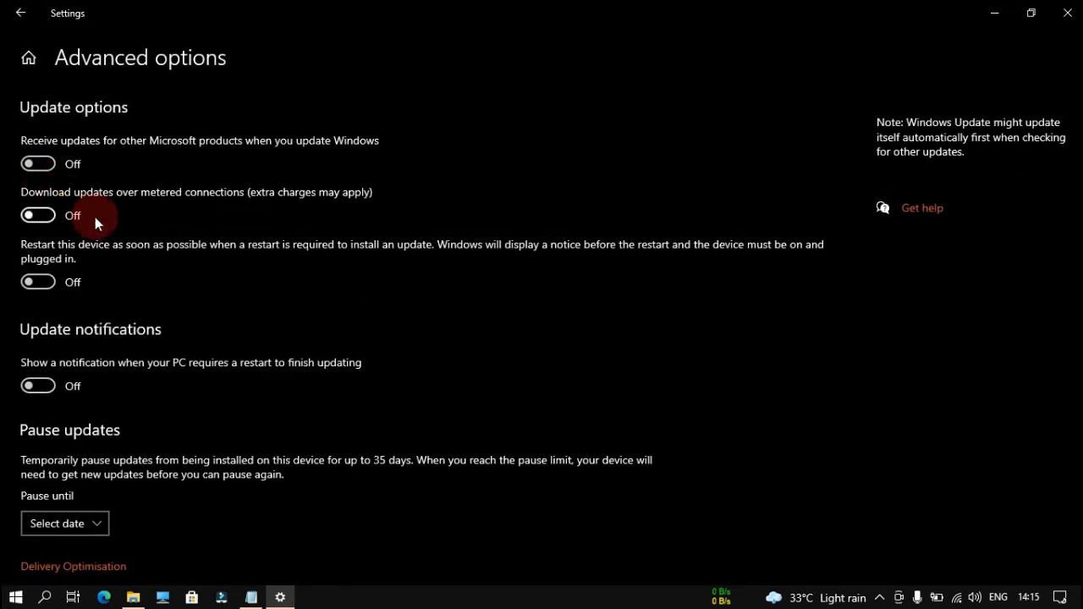
pyautogui.scroll(-1, 102, 271)
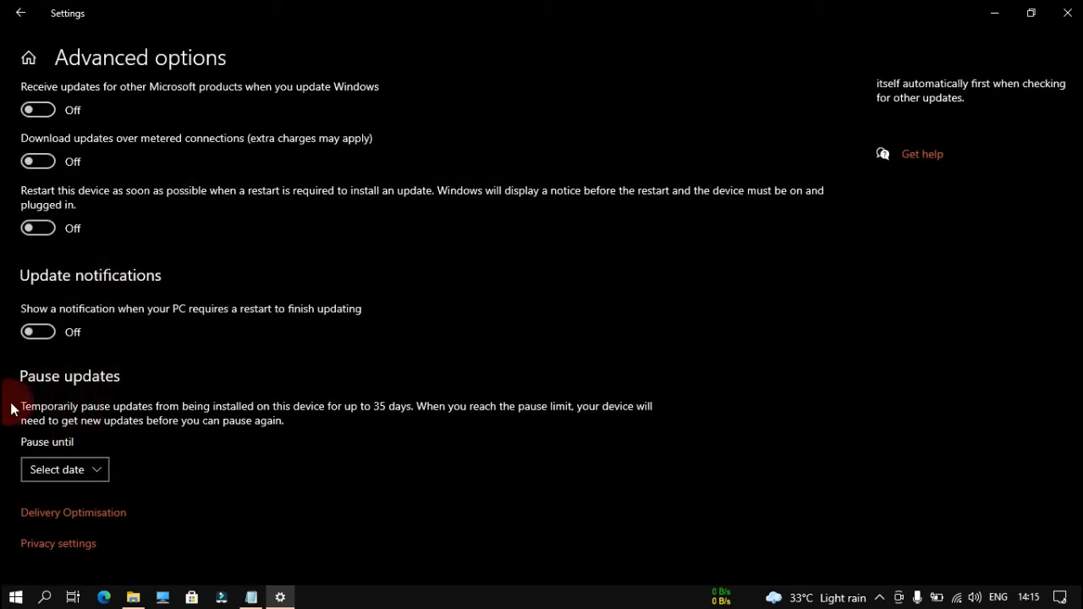
# - Pause Windows updates until 23 August 2021
pyautogui.click(73, 471)
pyautogui.scroll(-5, 85, 401)
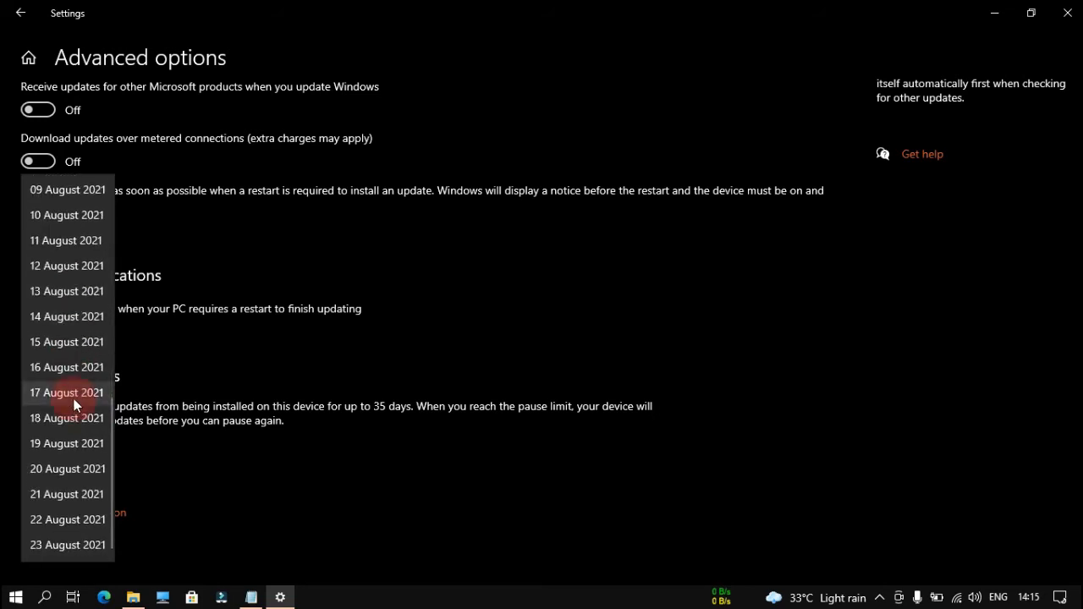
pyautogui.click(62, 550)
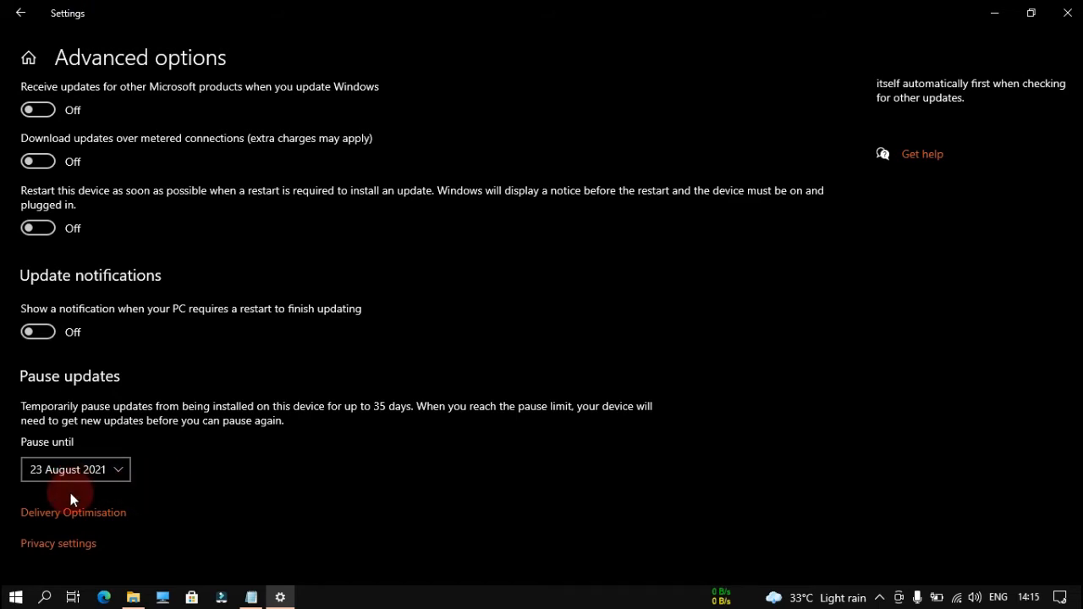
# - Browse the other available dates for pausing updates, dismiss the list without choosing one, and leave the advanced update options
pyautogui.click(83, 469)
pyautogui.scroll(6, 77, 379)
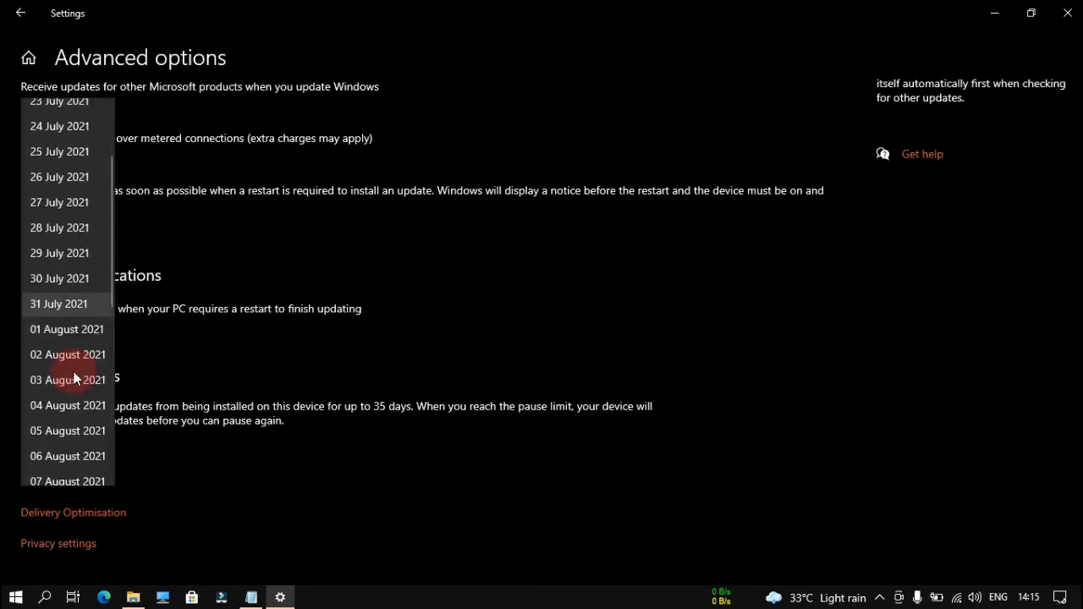
pyautogui.scroll(-4, 74, 372)
pyautogui.scroll(3, 73, 371)
pyautogui.scroll(3, 77, 369)
pyautogui.scroll(-8, 46, 307)
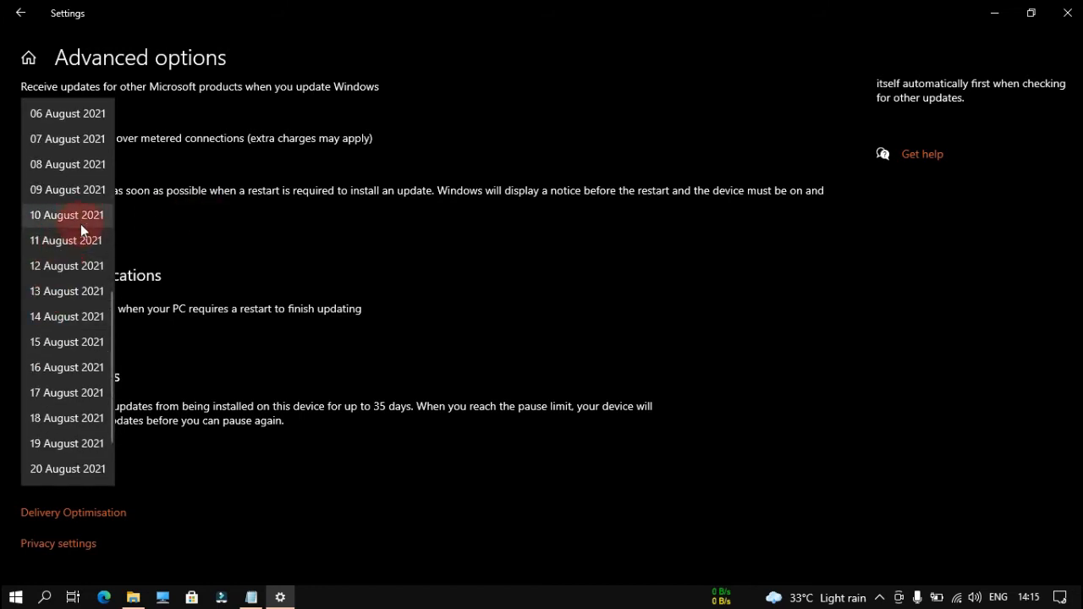
pyautogui.click(327, 245)
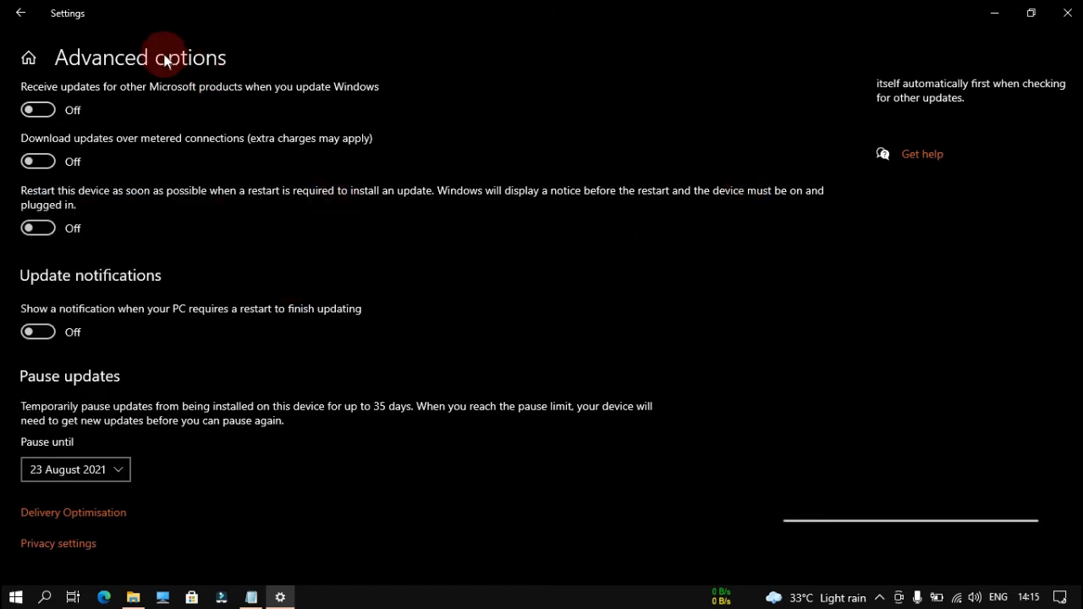
pyautogui.click(20, 15)
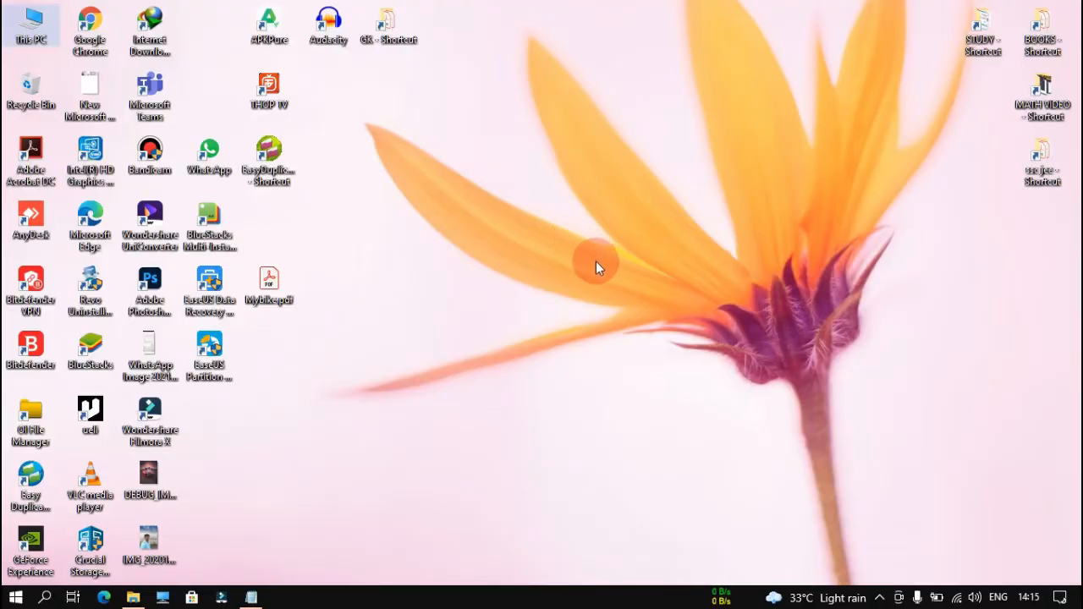
# - Search Windows for "defrag" and open Defragment and Optimise Drives
pyautogui.rightClick(597, 144)
pyautogui.click(649, 193)
pyautogui.click(45, 597)
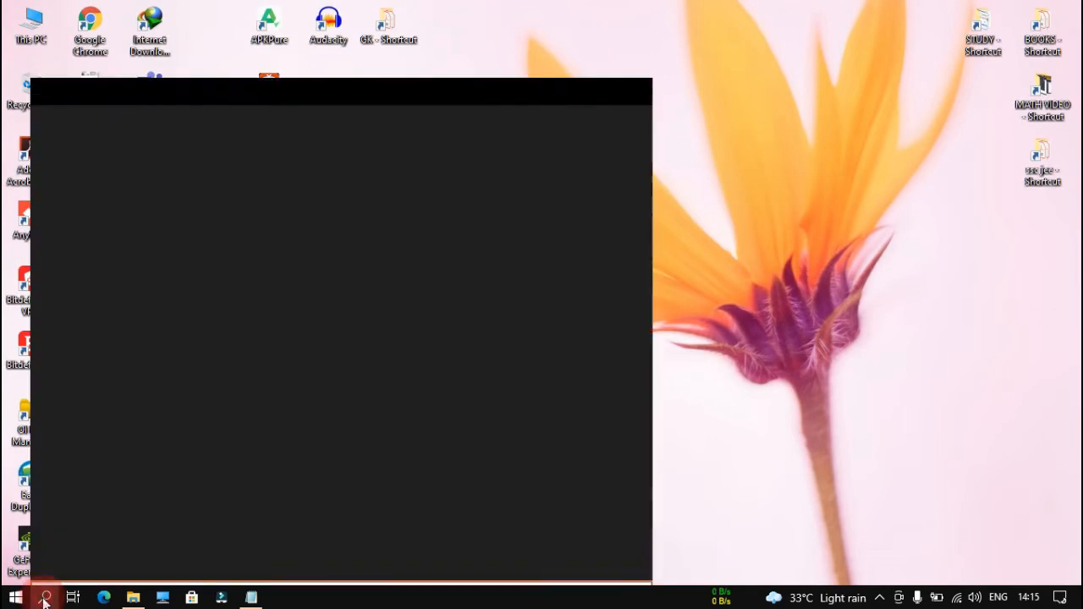
pyautogui.write('defrag')
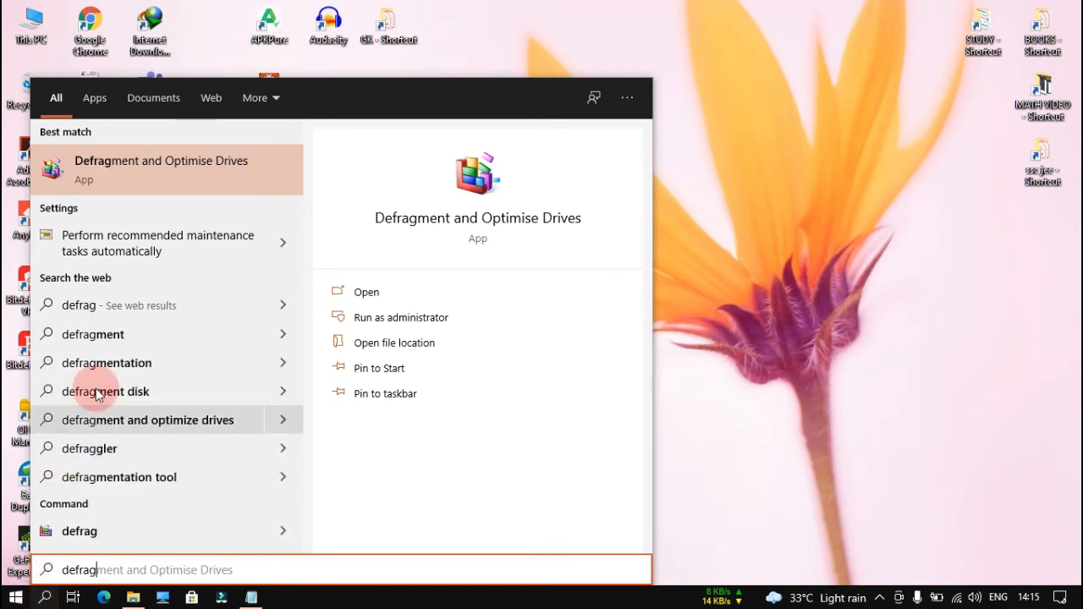
pyautogui.click(192, 176)
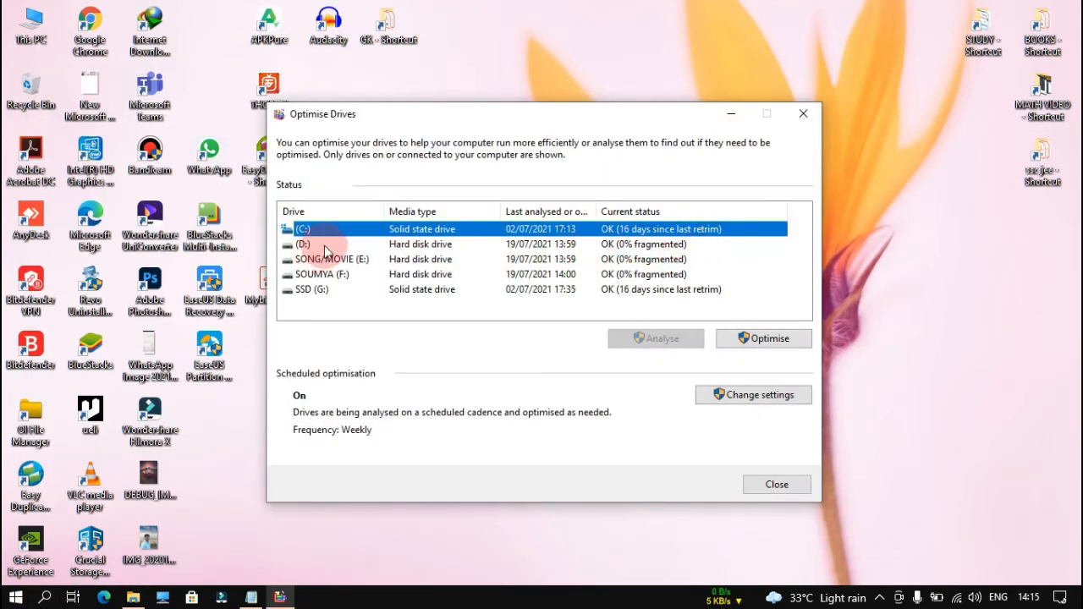
# - Compare the solid state and hard disk drives in the list and analyse drive D: for fragmentation
pyautogui.click(435, 246)
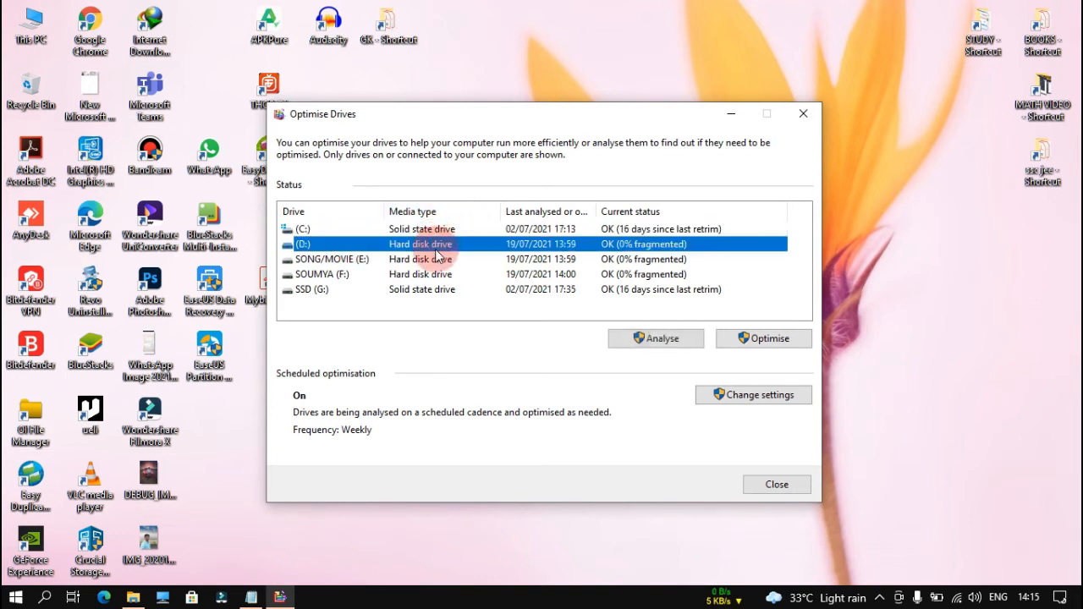
pyautogui.click(435, 260)
pyautogui.click(433, 250)
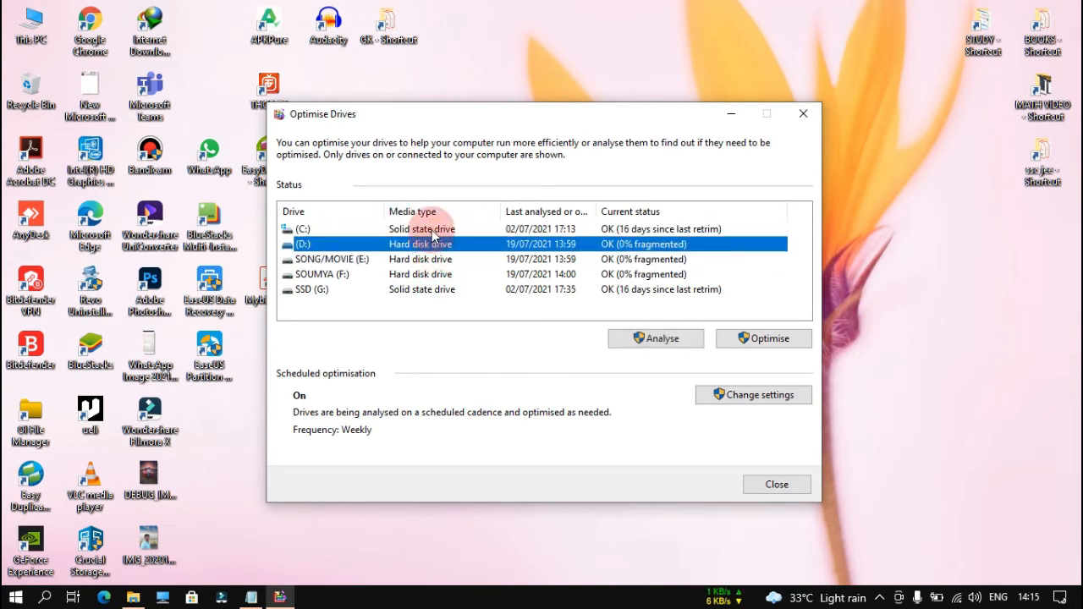
pyautogui.click(434, 230)
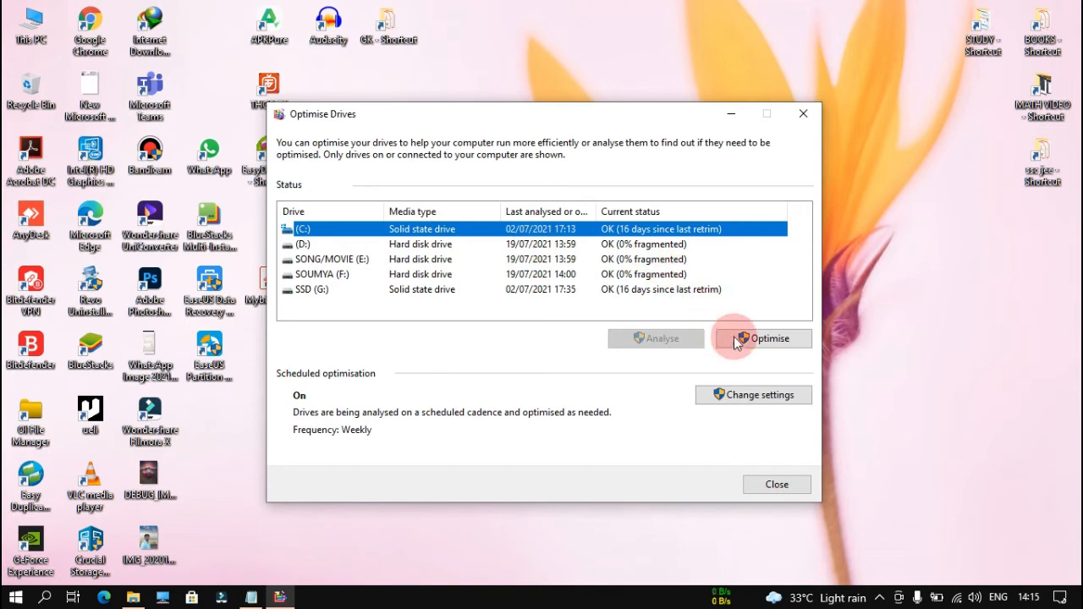
pyautogui.click(434, 244)
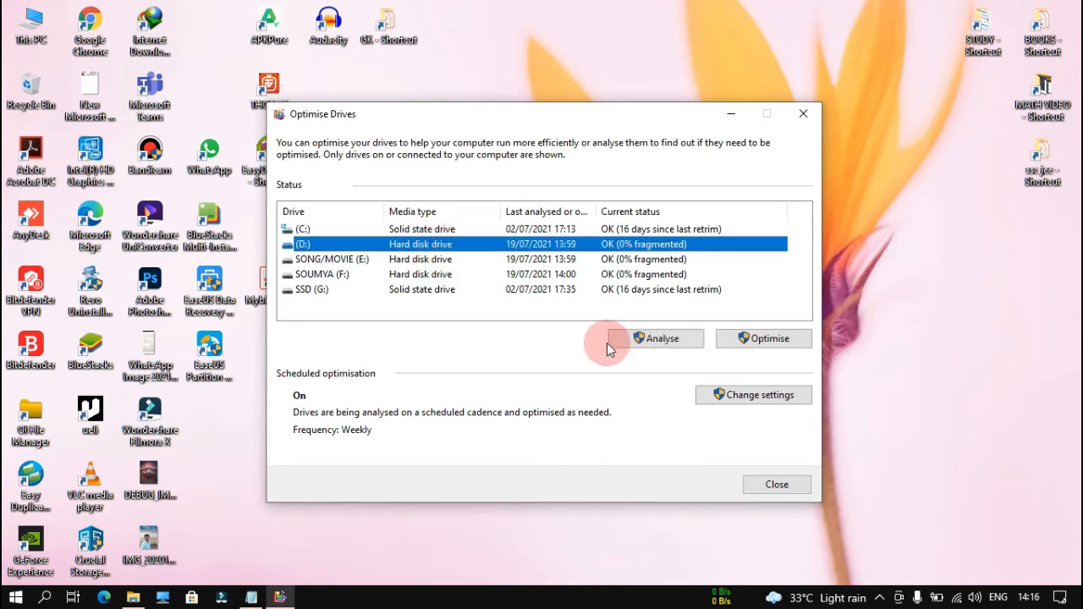
pyautogui.click(620, 339)
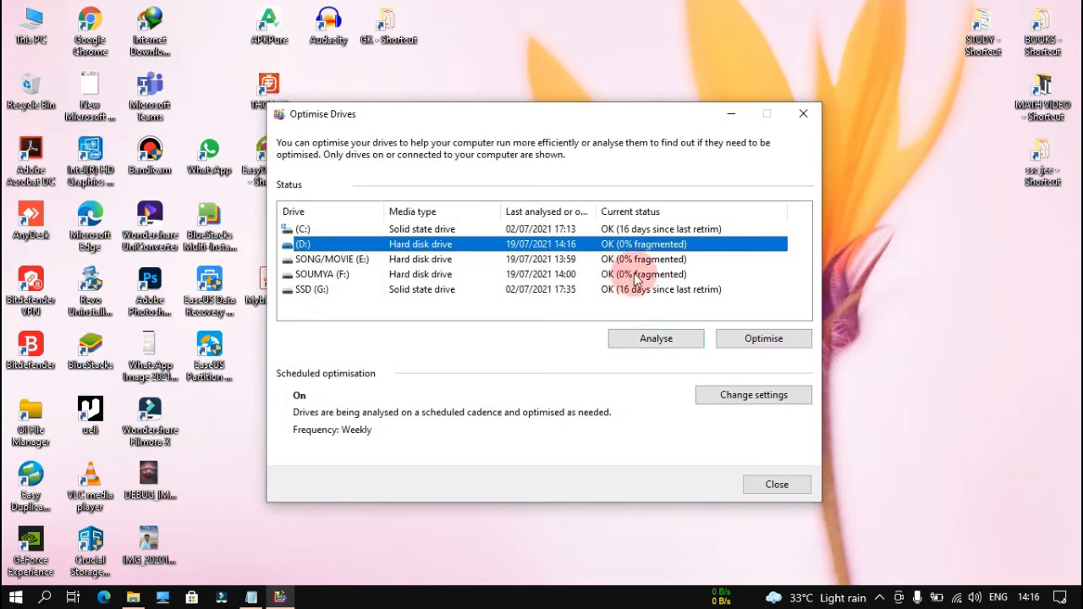
# - Optimise the solid state drive C: and close the Optimise Drives window
pyautogui.click(613, 228)
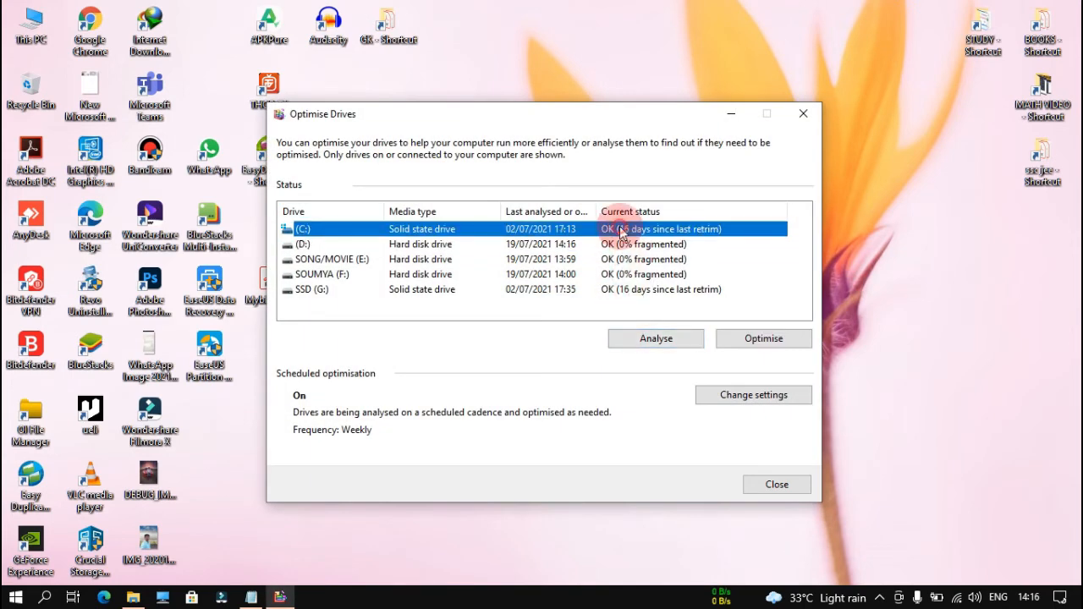
pyautogui.click(777, 347)
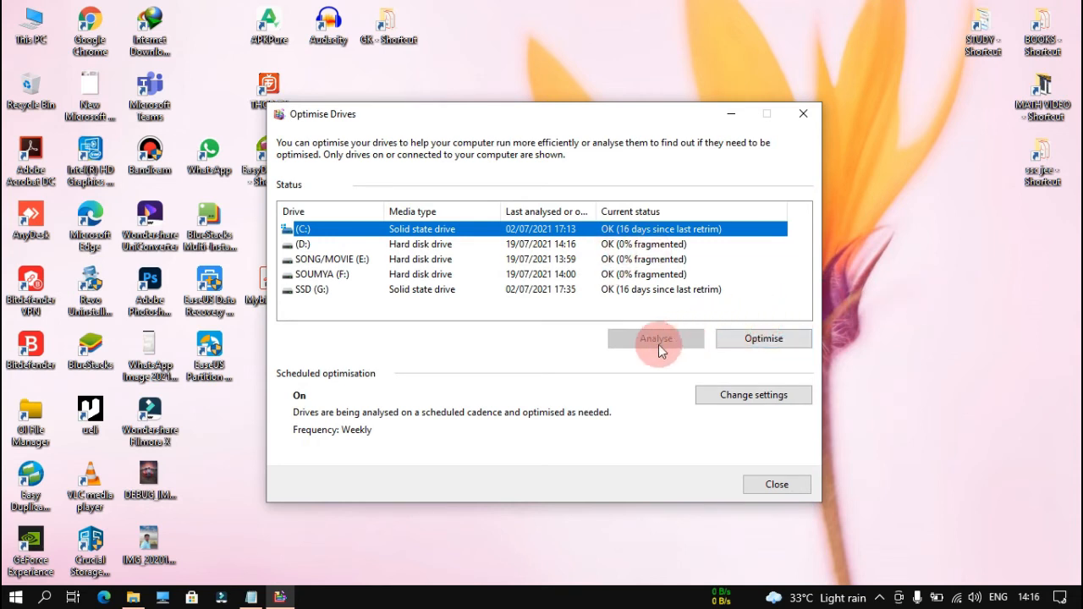
pyautogui.click(759, 339)
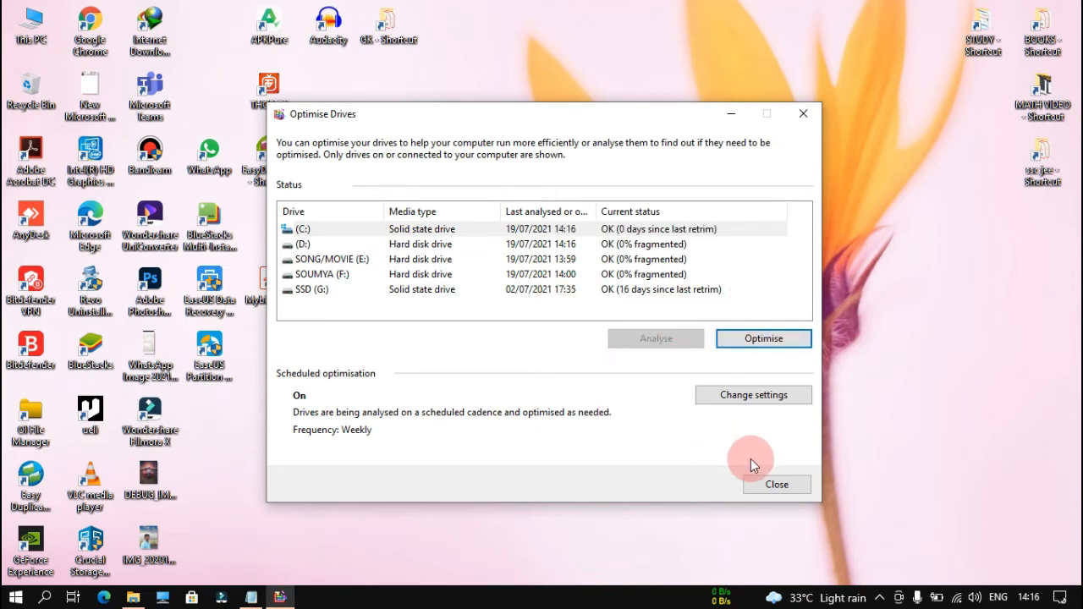
pyautogui.click(777, 485)
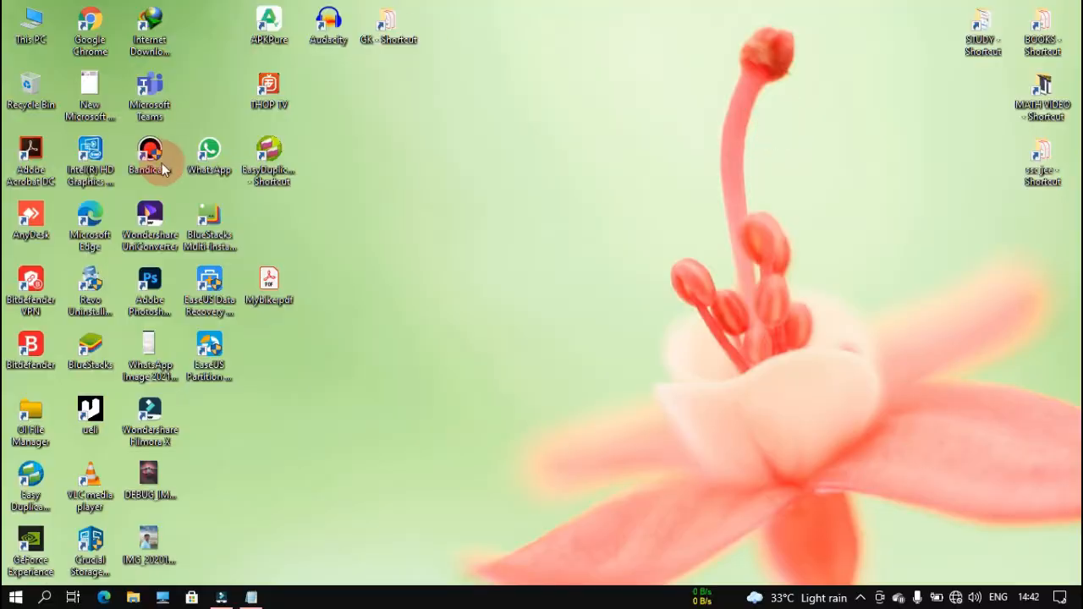
# - Start a System Scan in Bitdefender Total Security, stop the scan, and close the scan window and the program
pyautogui.doubleClick(38, 345)
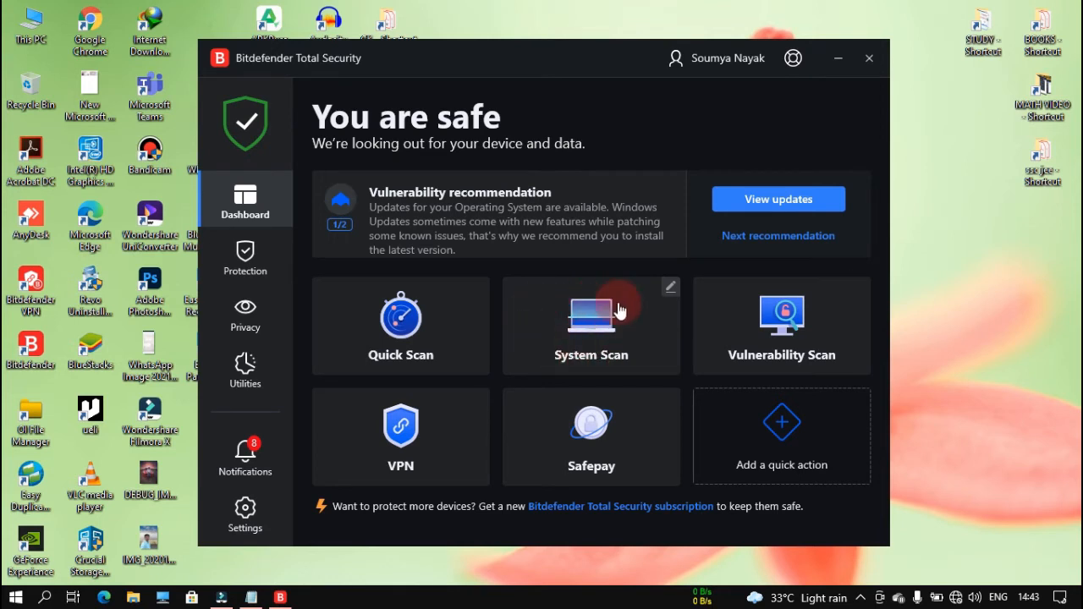
pyautogui.click(576, 326)
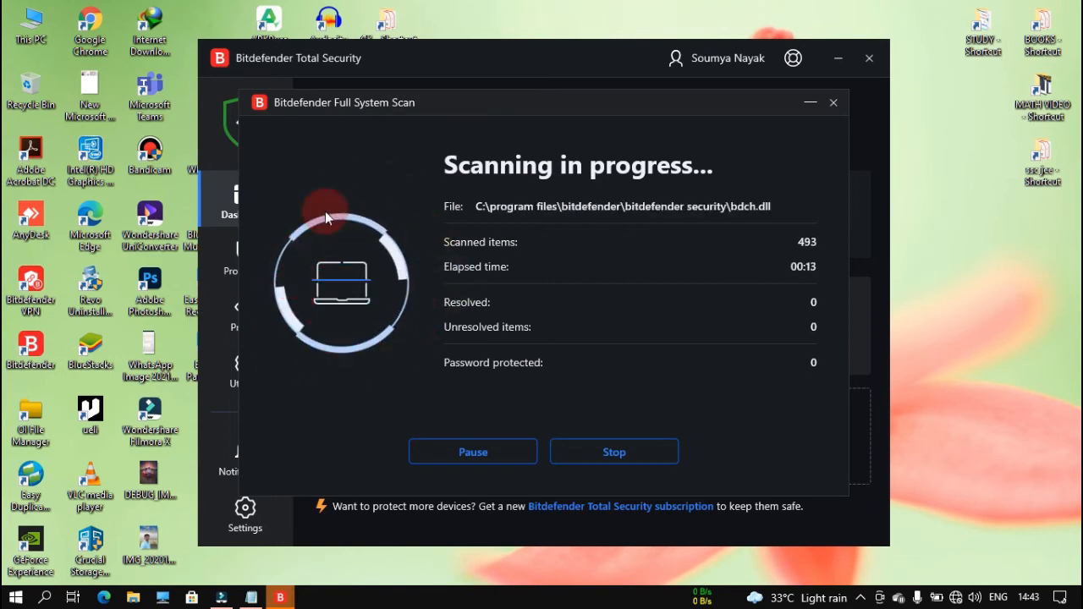
pyautogui.click(622, 455)
pyautogui.click(497, 314)
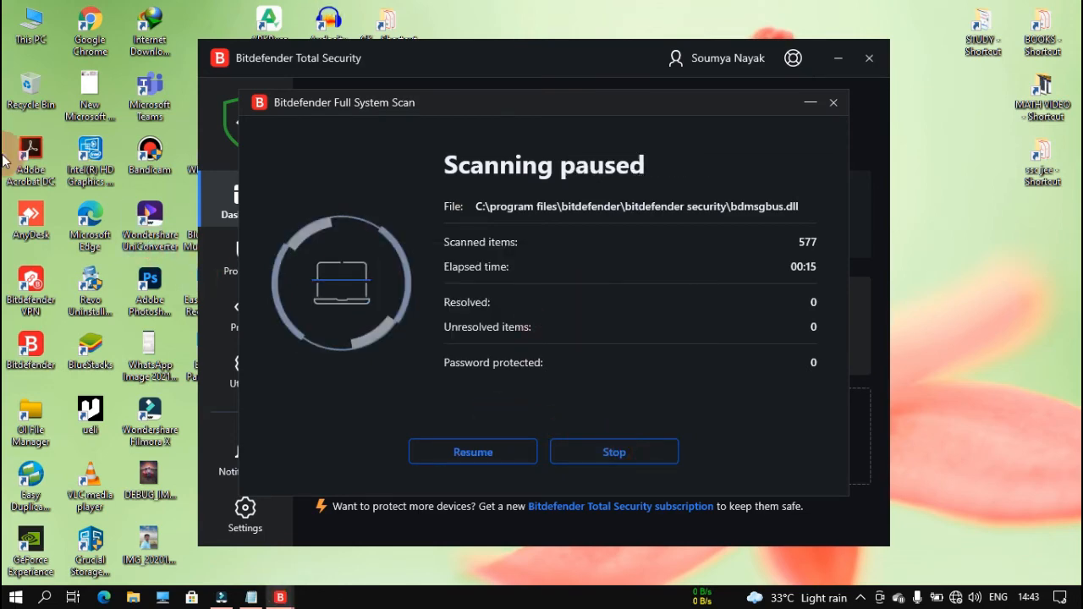
pyautogui.click(834, 102)
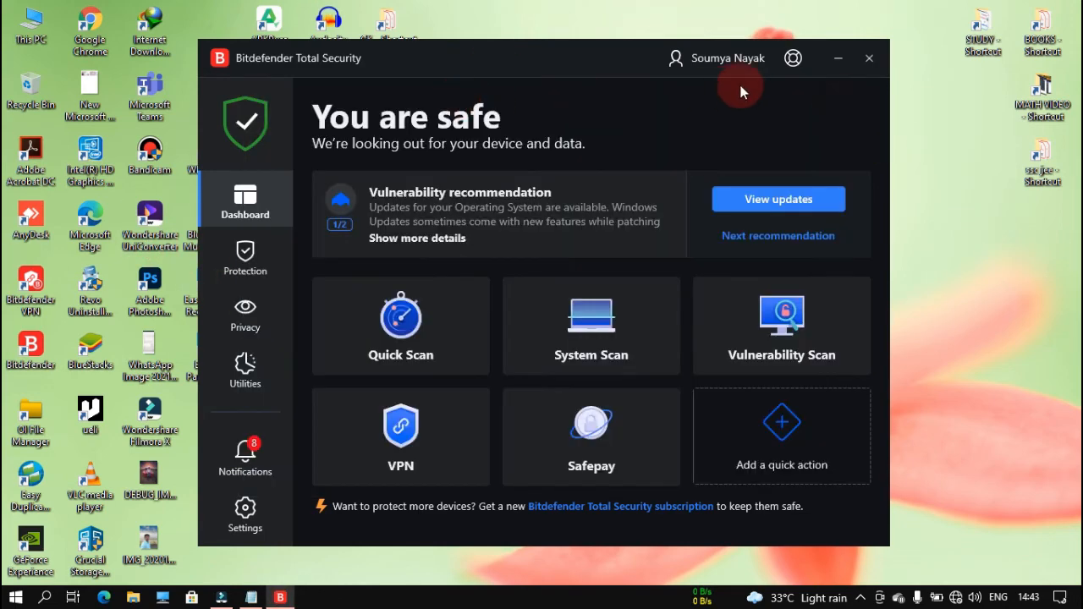
pyautogui.click(867, 61)
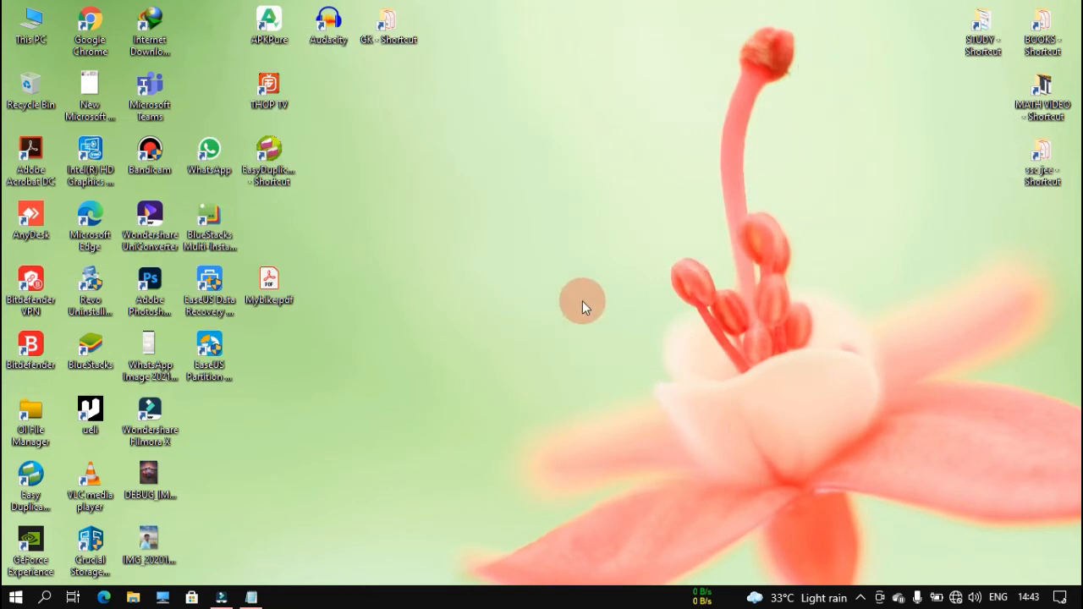
pyautogui.moveTo(574, 6)
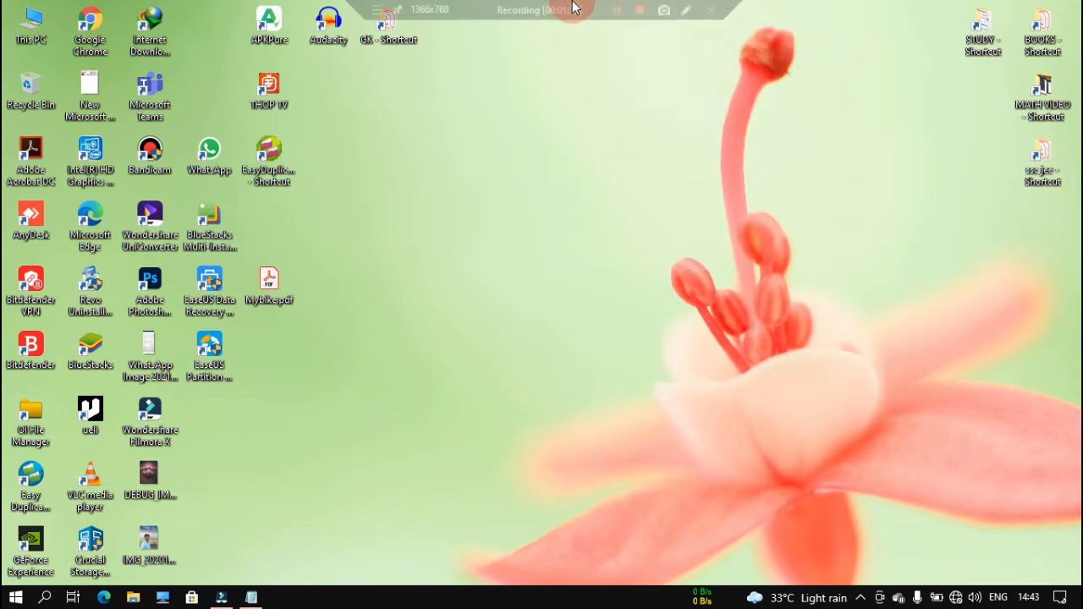
pyautogui.click(627, 14)
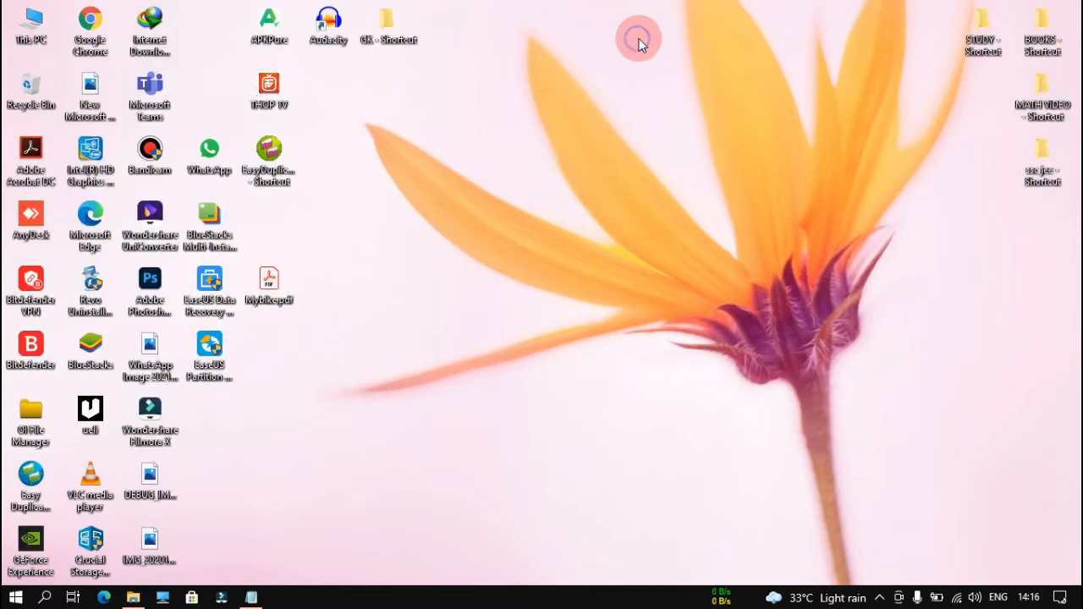
pyautogui.rightClick(641, 45)
pyautogui.click(716, 84)
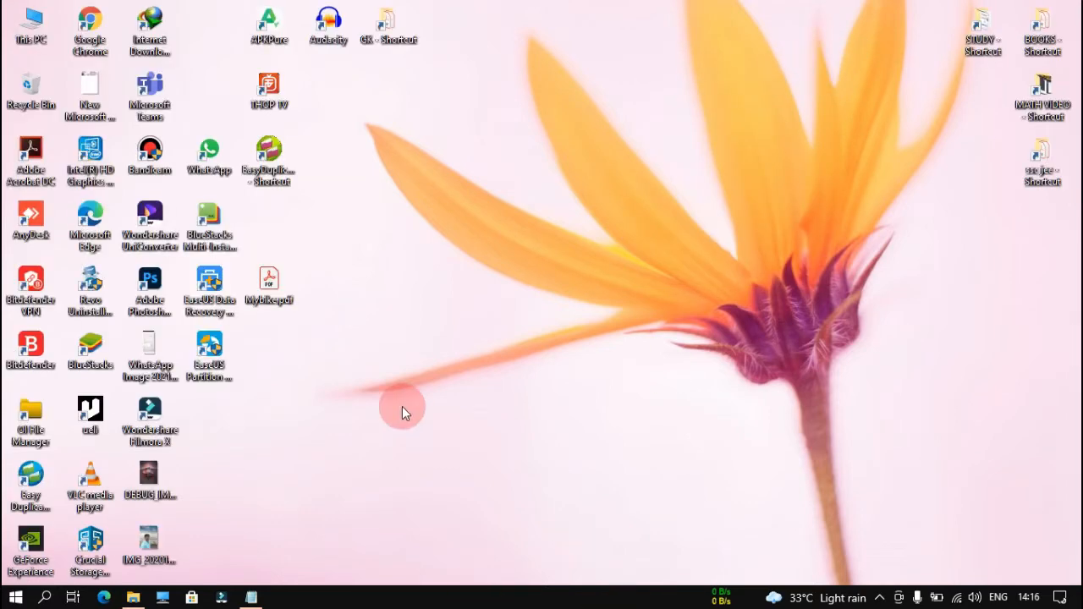
# - Open the properties of This PC, check the installed RAM under Device specifications, and close Settings
pyautogui.rightClick(44, 39)
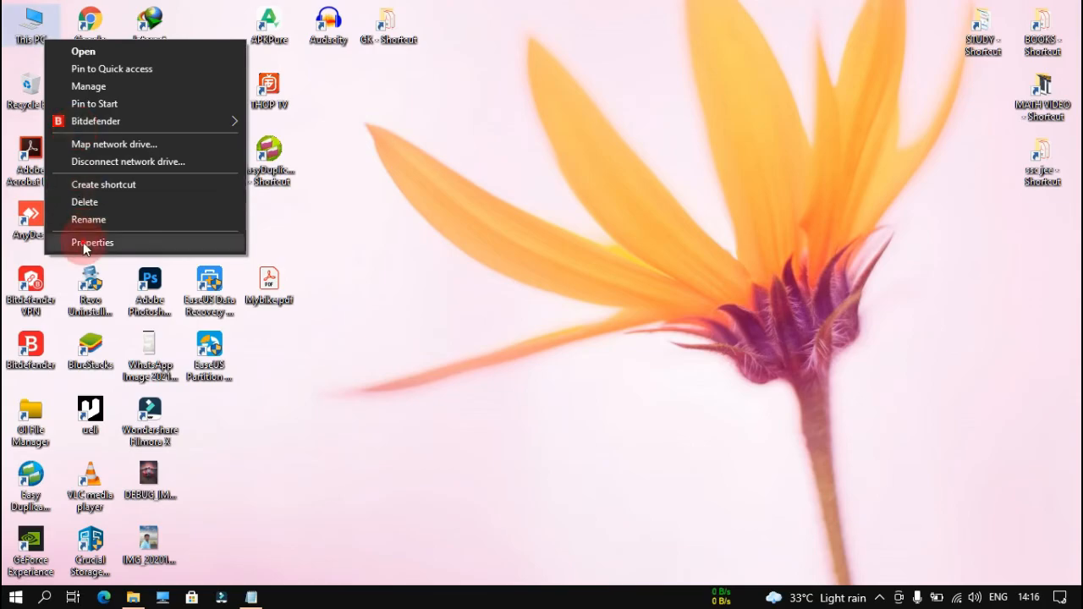
pyautogui.click(92, 242)
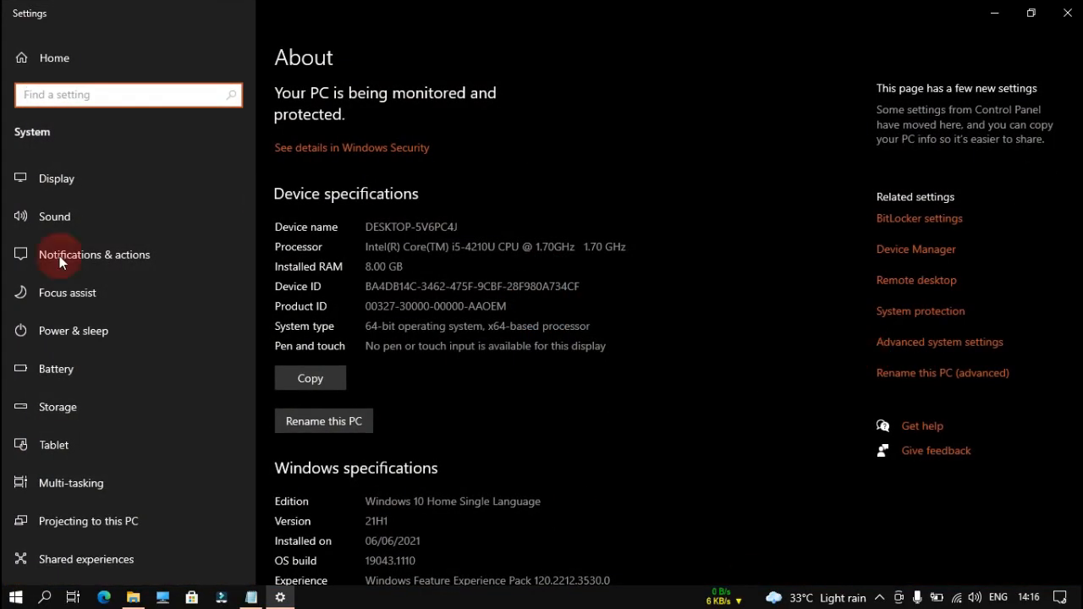
pyautogui.click(414, 273)
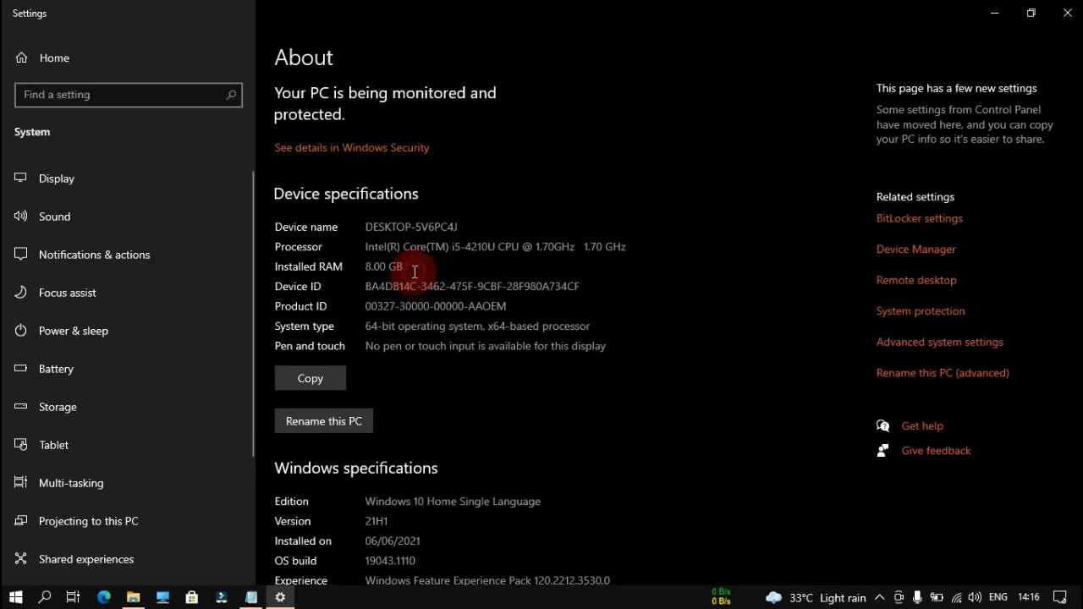
pyautogui.moveTo(426, 262); pyautogui.dragTo(351, 265)
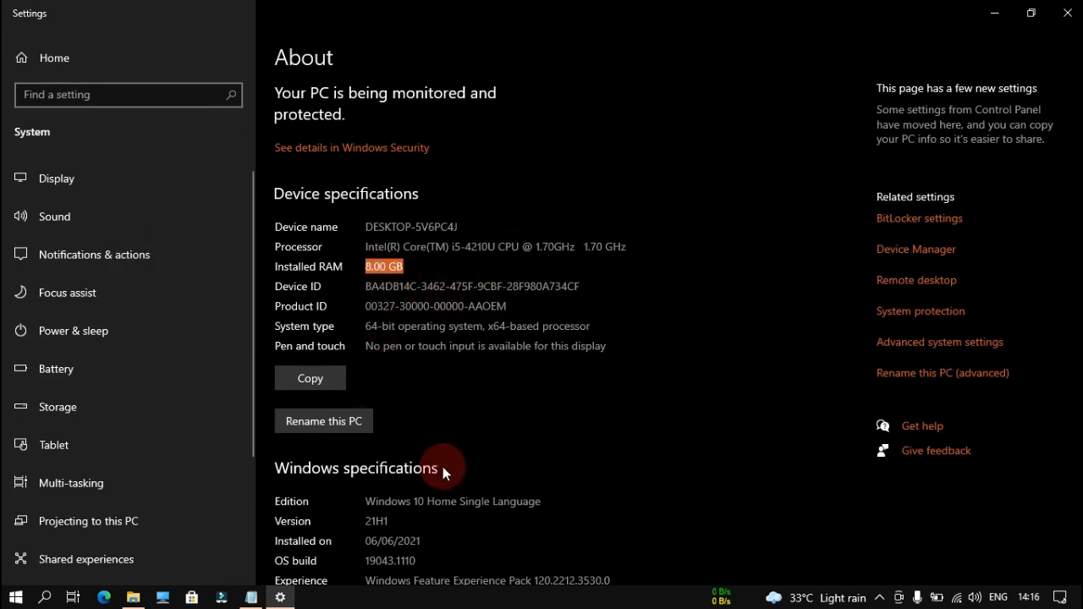
pyautogui.scroll(-3, 443, 466)
pyautogui.scroll(3, 464, 516)
pyautogui.moveTo(412, 269); pyautogui.dragTo(356, 275)
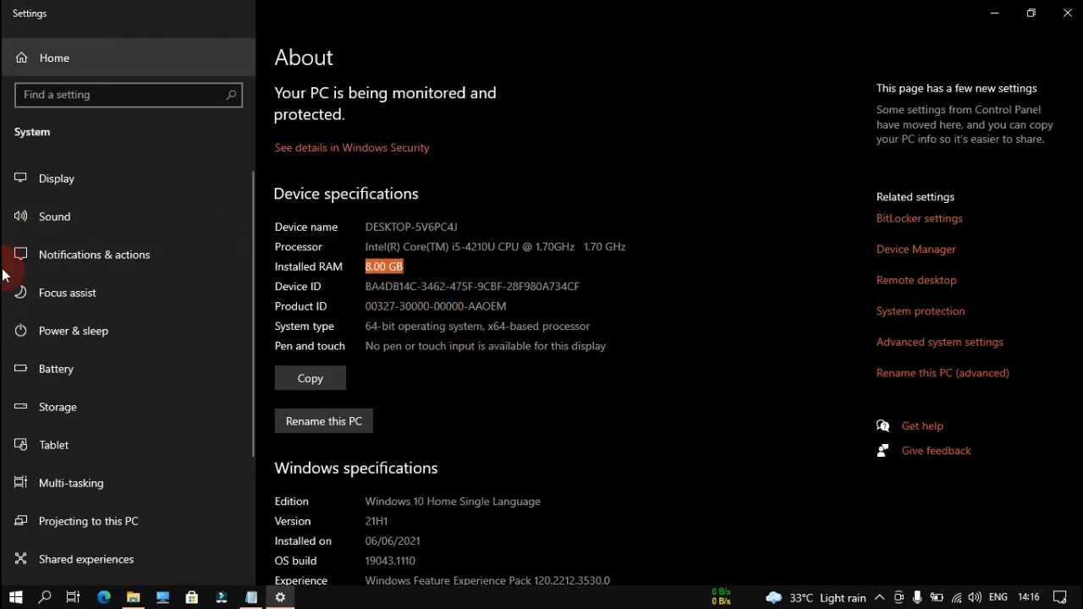
pyautogui.click(1068, 14)
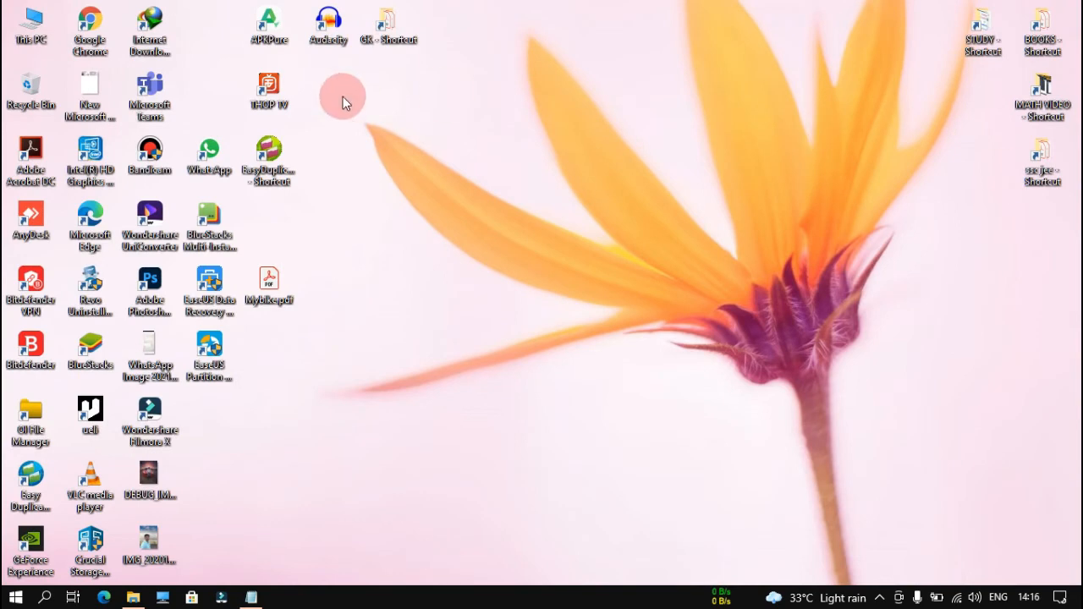
# - Open This PC to look over the computer's drives and their free space, and close File Explorer
pyautogui.rightClick(373, 106)
pyautogui.click(448, 169)
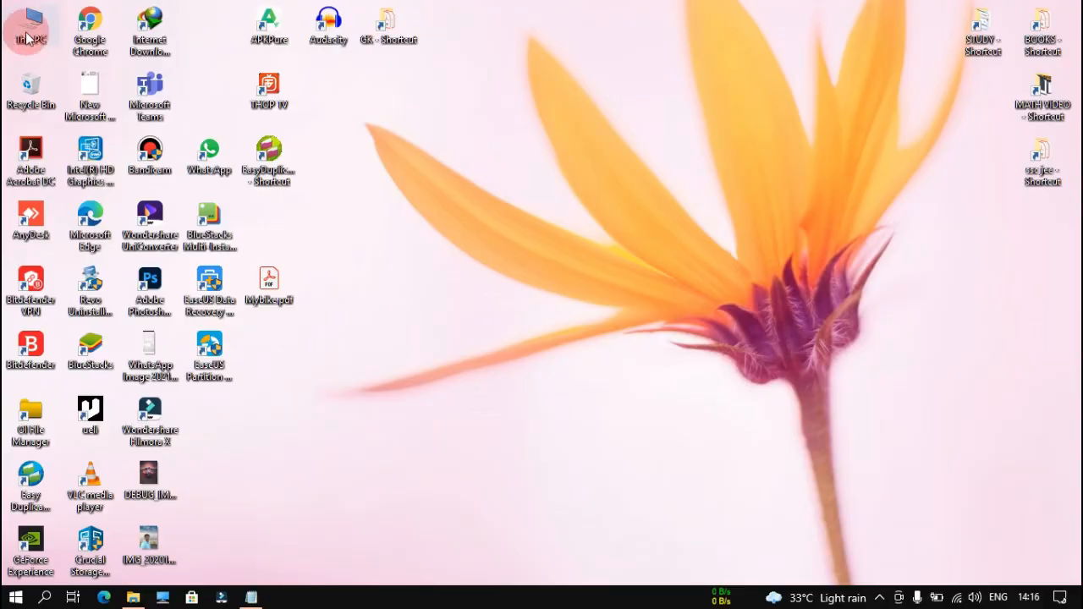
pyautogui.doubleClick(27, 37)
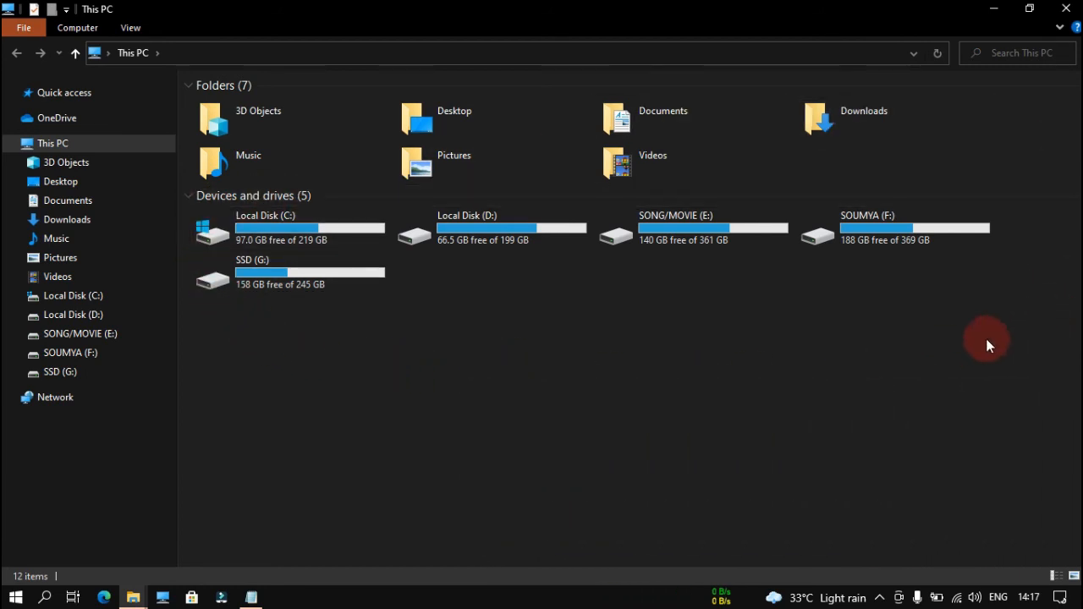
pyautogui.click(1068, 10)
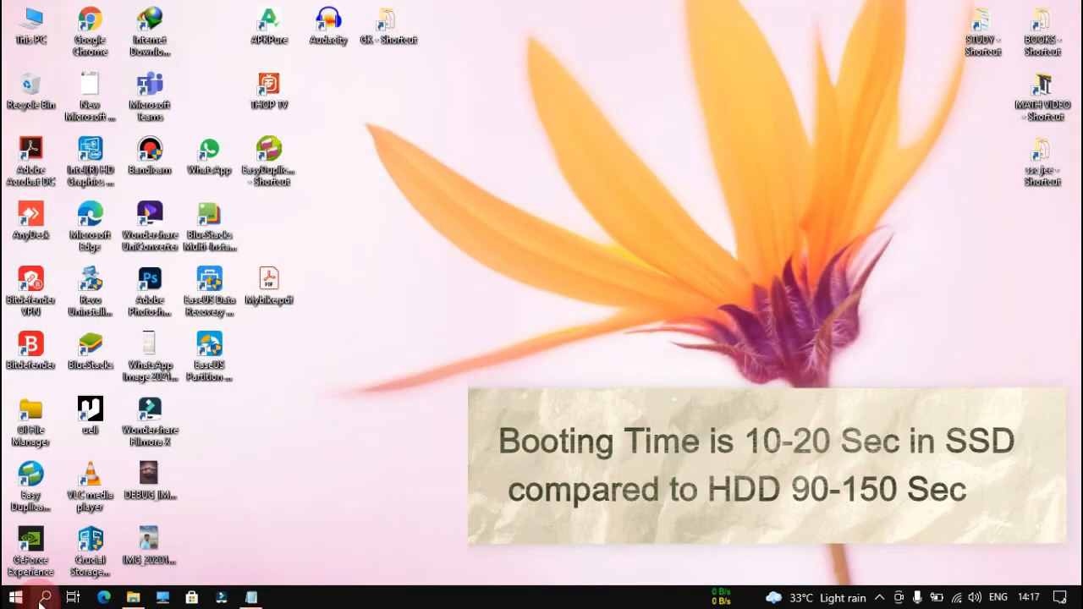
# - Search Windows for "driv" and open Create and format hard disk partitions to bring up Disk Management
pyautogui.click(42, 601)
pyautogui.write('de')
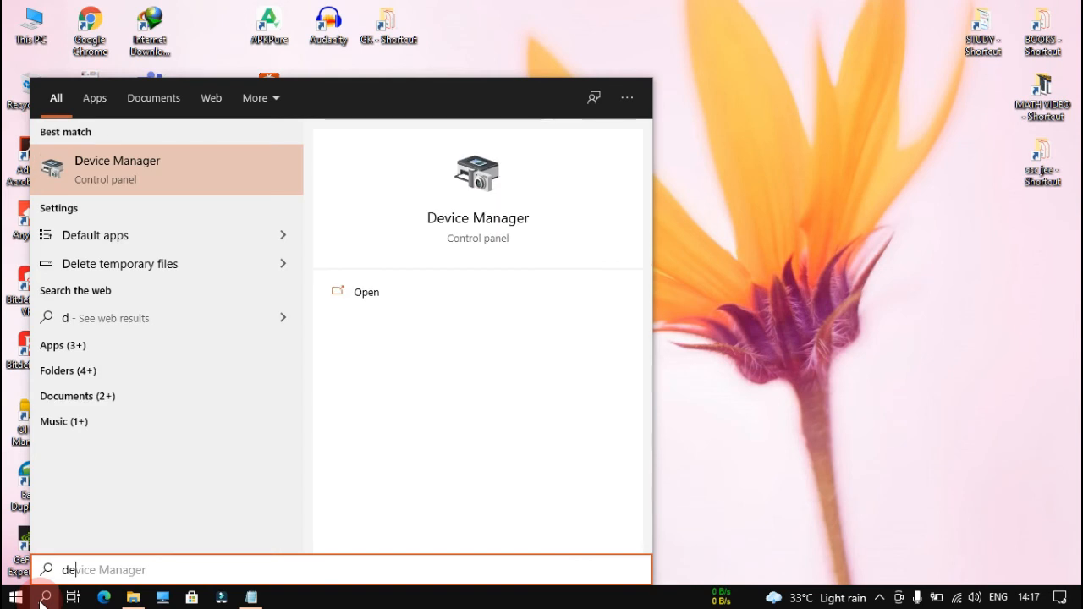
pyautogui.write('v')
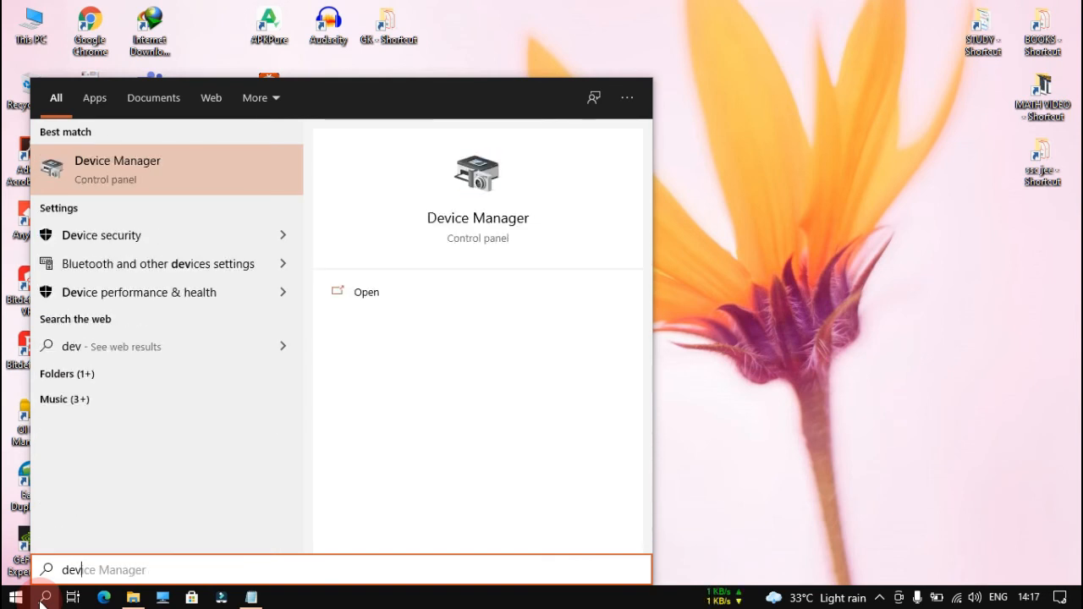
pyautogui.press('BackSpace')
pyautogui.press('BackSpace')
pyautogui.press('BackSpace')
pyautogui.write('dri')
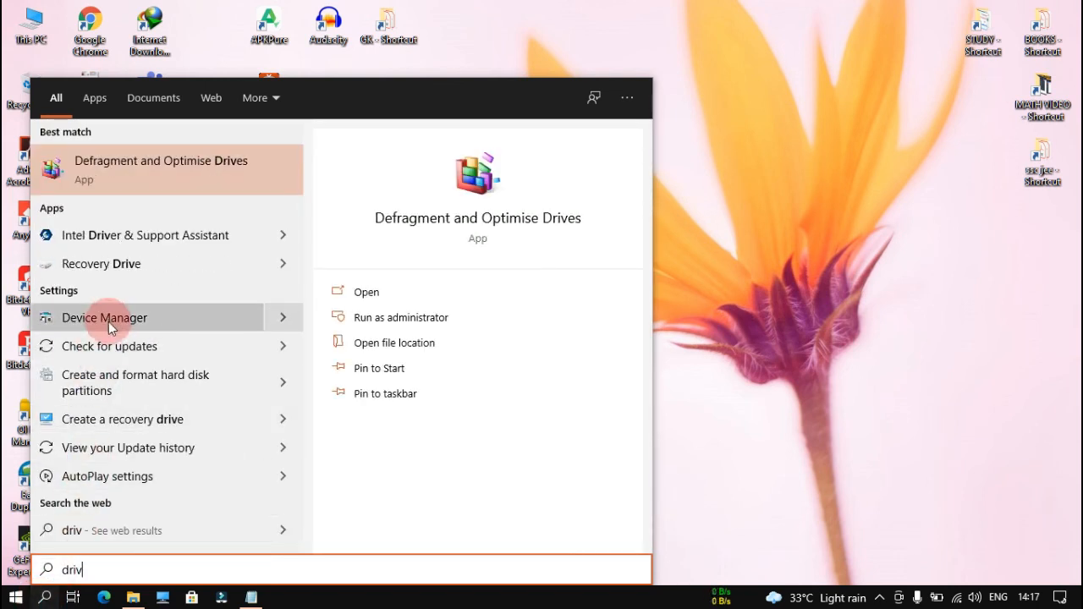
pyautogui.click(113, 384)
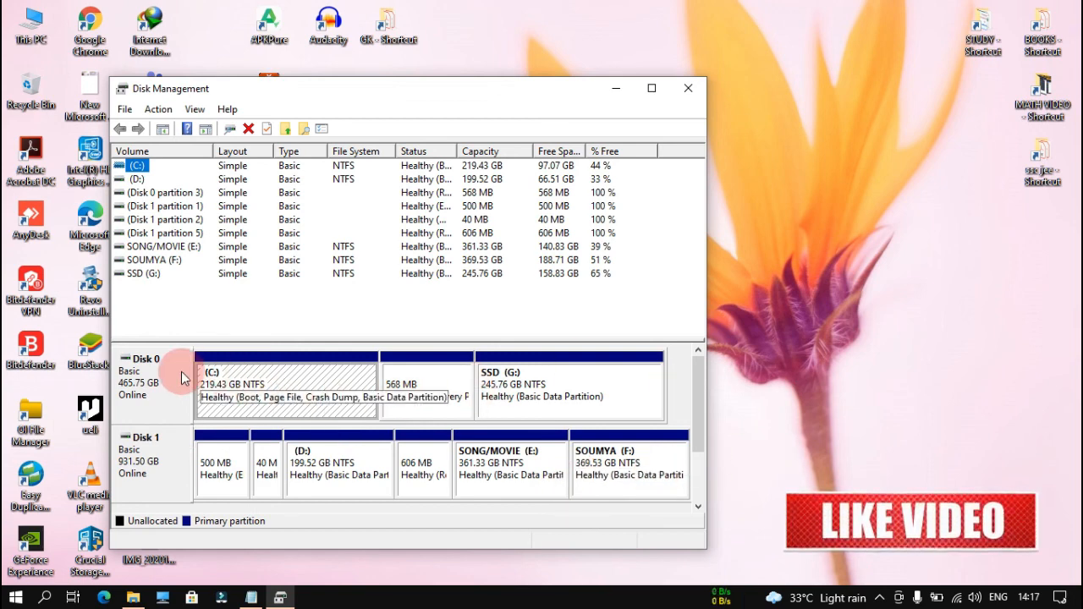
# - Open the properties of volume C:, examine its general, tools, hardware and security details, including the installed disk drives, and close the properties
pyautogui.rightClick(250, 396)
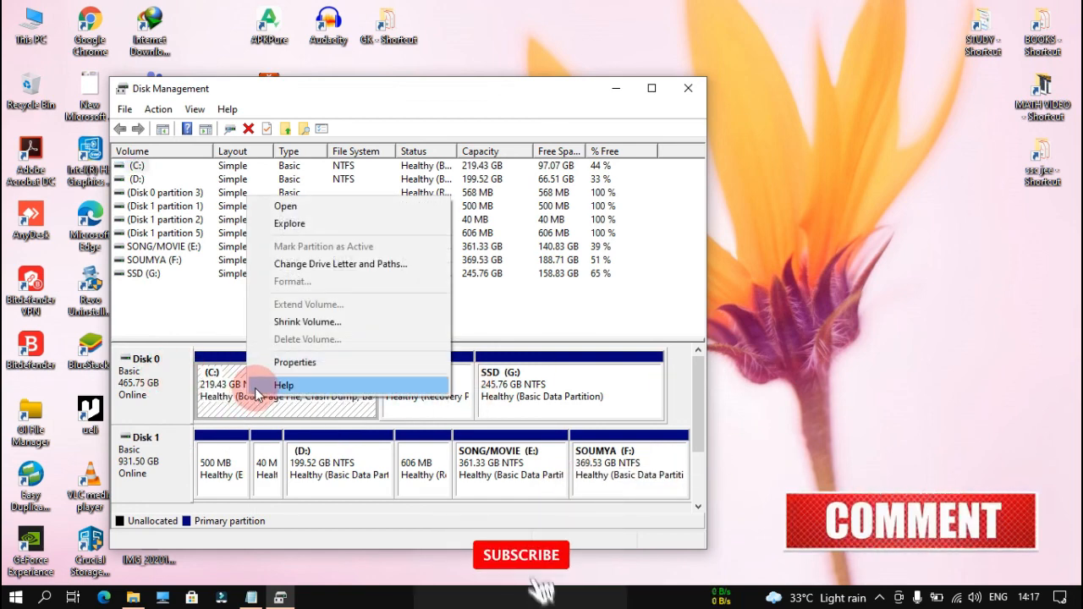
pyautogui.click(257, 363)
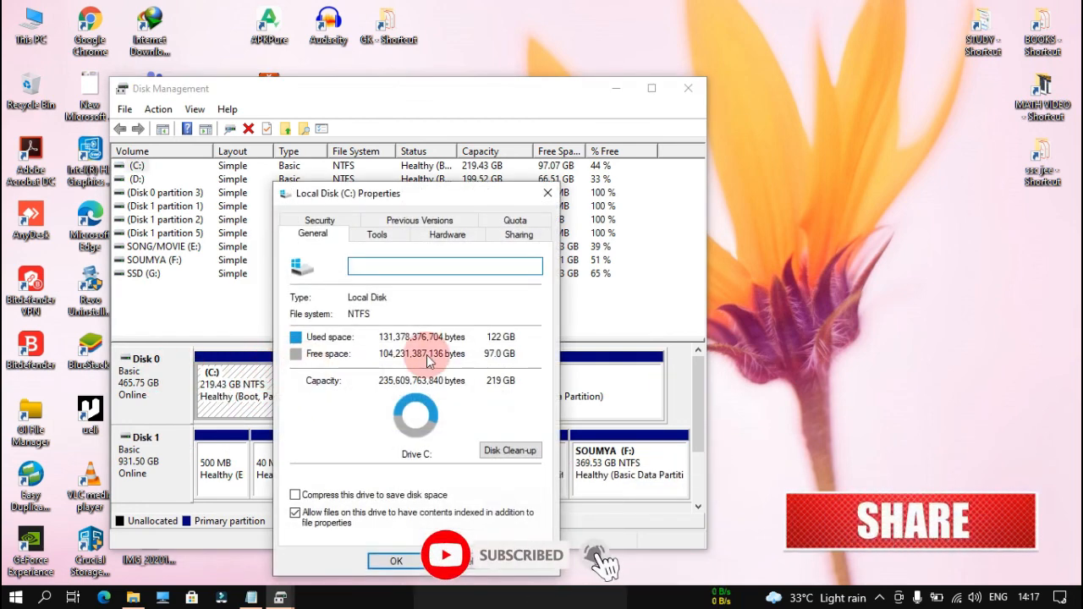
pyautogui.click(379, 235)
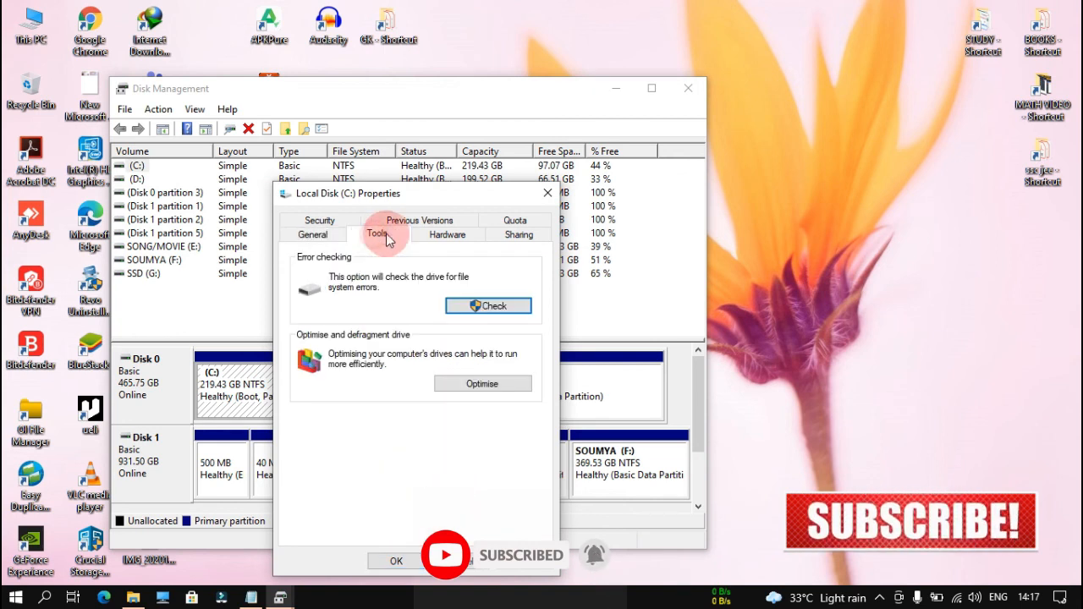
pyautogui.click(453, 234)
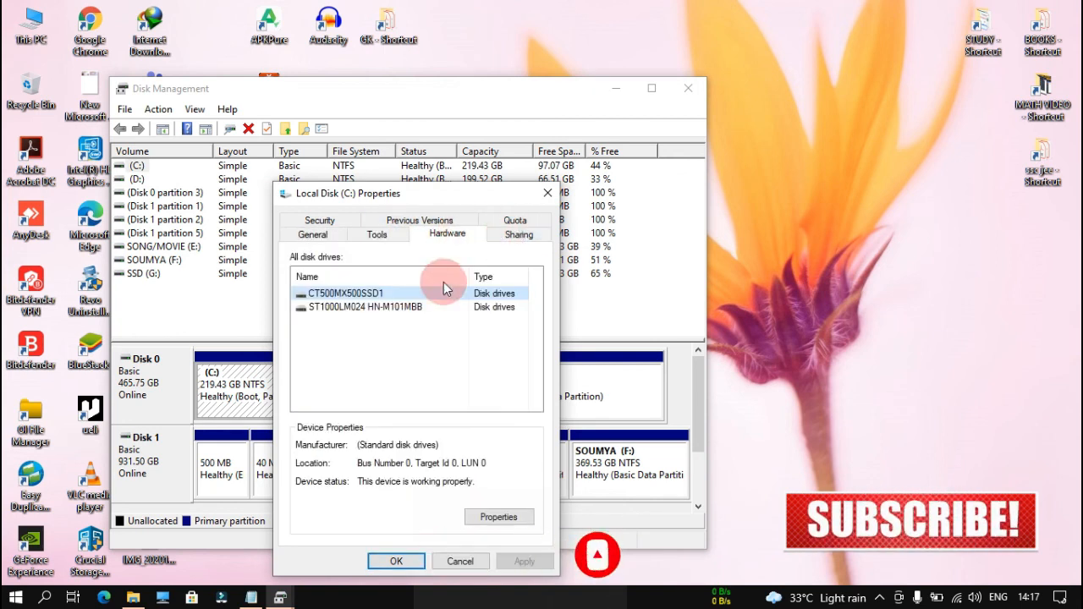
pyautogui.click(360, 309)
pyautogui.click(310, 222)
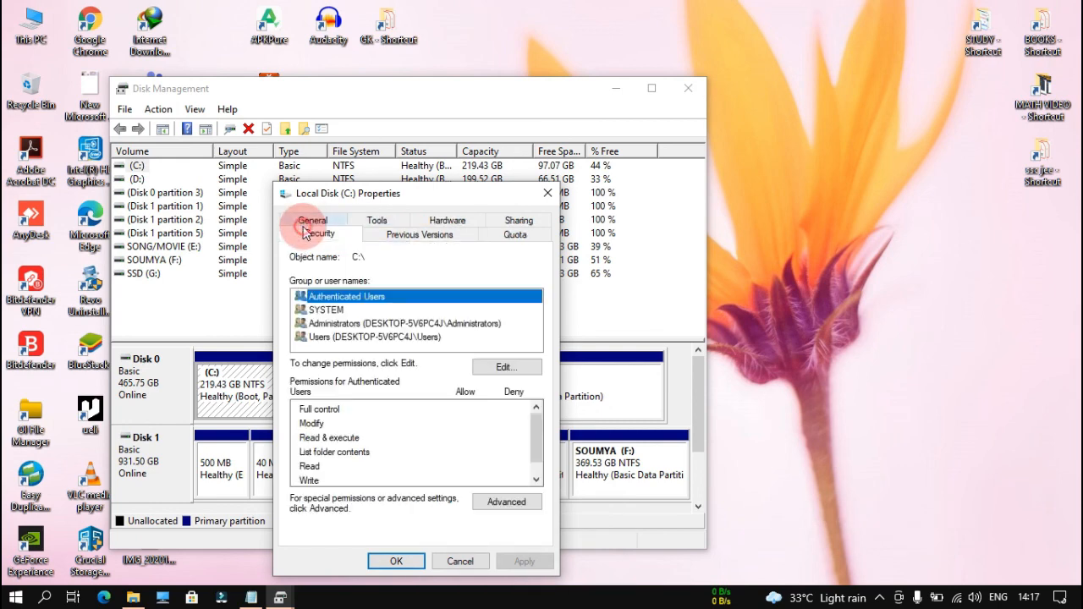
pyautogui.click(548, 193)
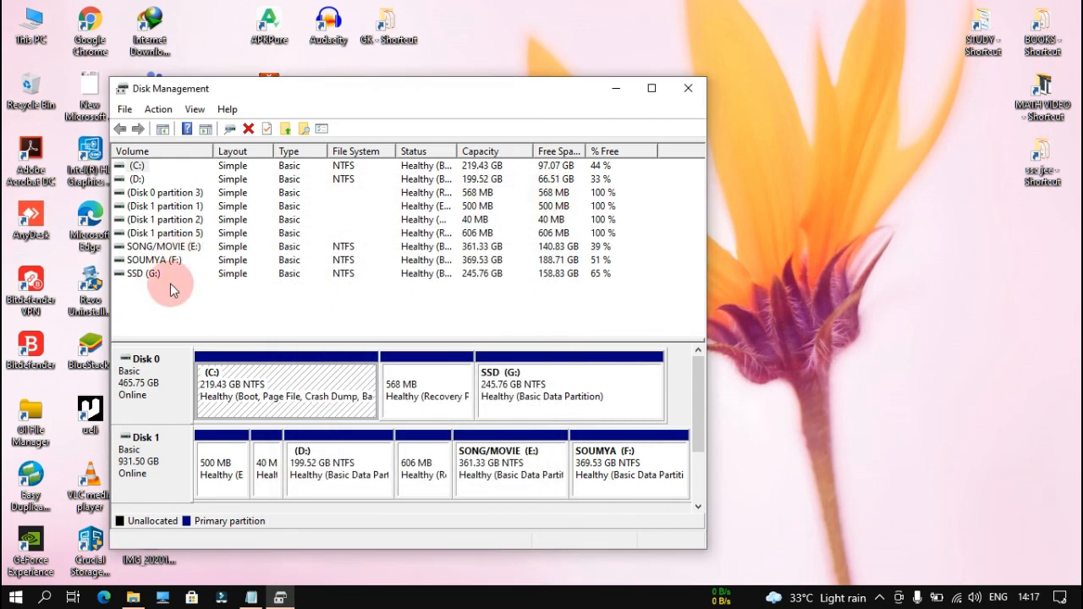